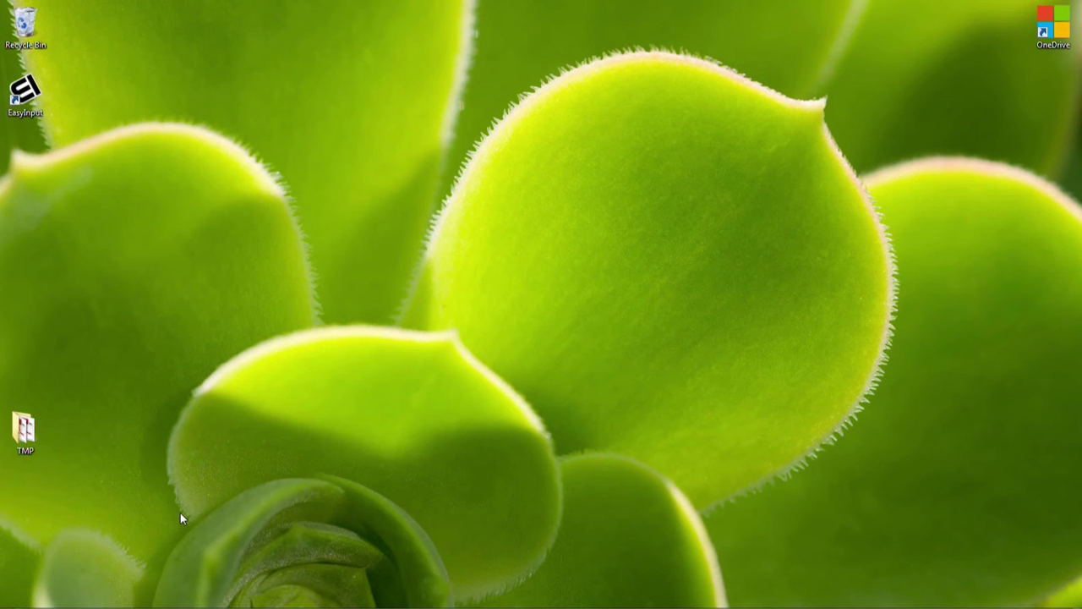
- Launch SAP GUI and open the SHDB transaction recorder
{"action": "mouse_move", "coordinate": [180, 604]}
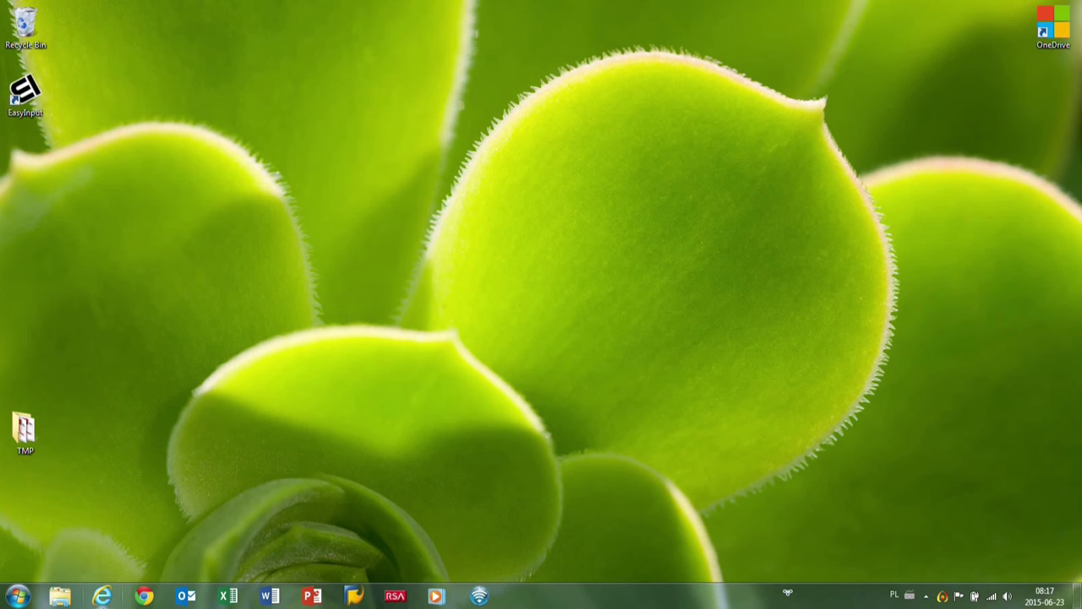
{"action": "left_click", "coordinate": [356, 596]}
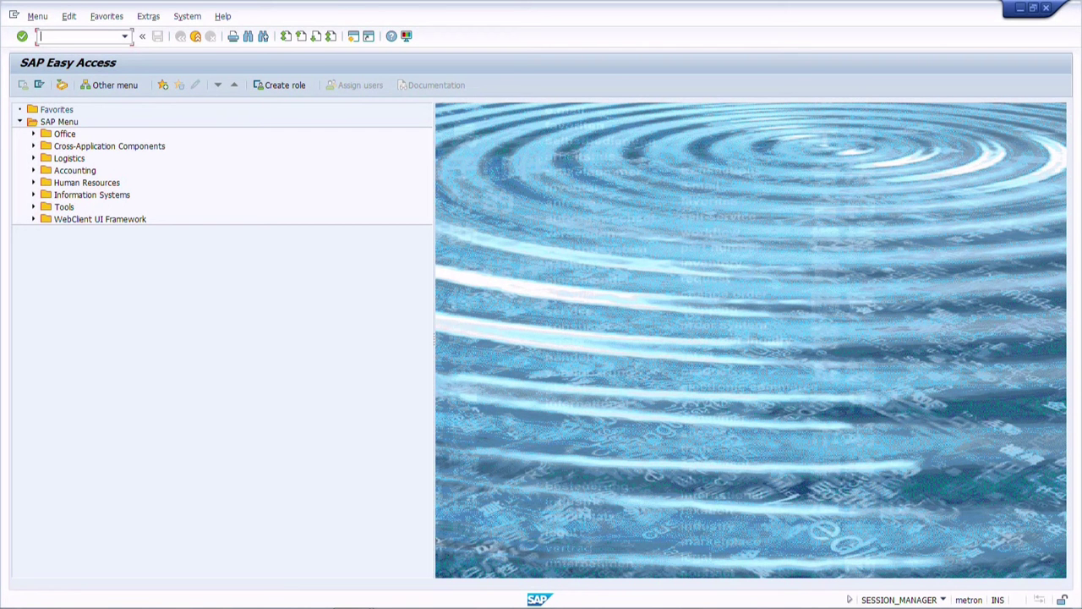
{"action": "type", "text": "SHDB"}
{"action": "key", "text": "Return"}
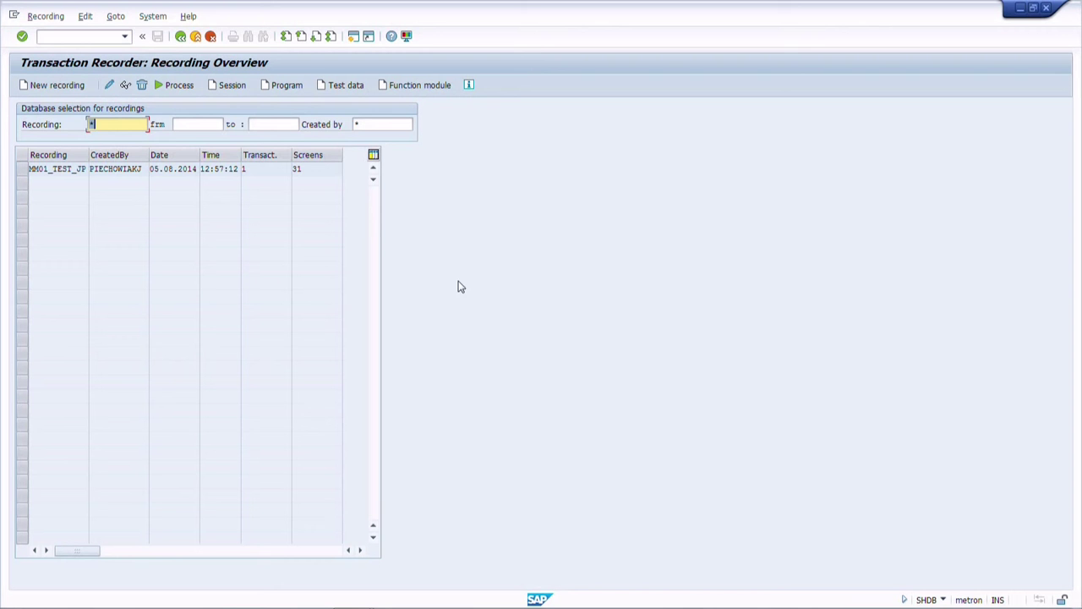
- Create a new recording named KS01 for transaction KS01 and start recording
{"action": "left_click", "coordinate": [54, 91]}
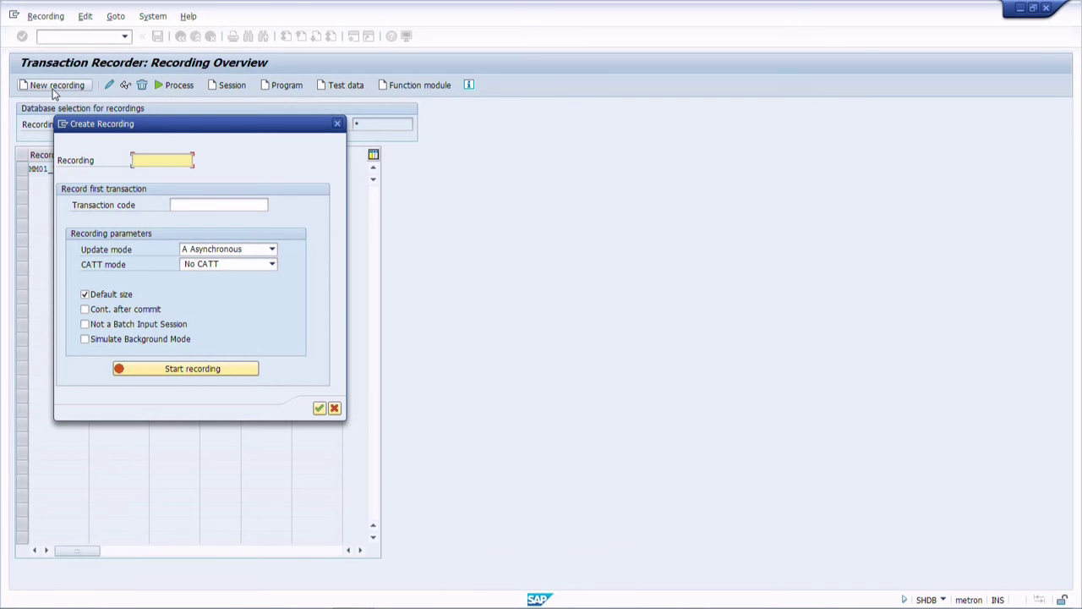
{"action": "type", "text": "KS01"}
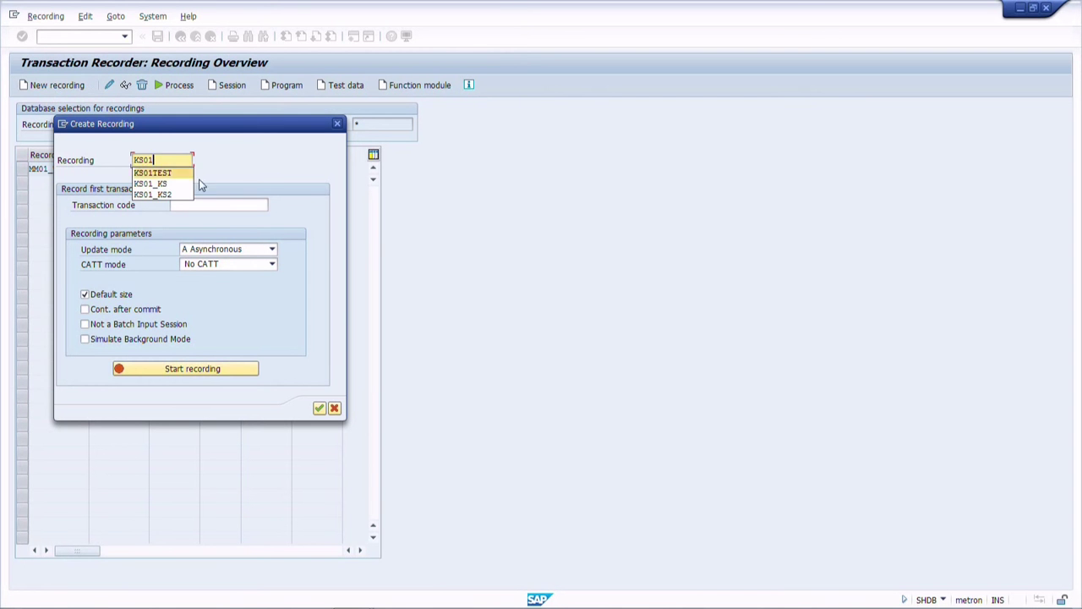
{"action": "left_click", "coordinate": [228, 207]}
{"action": "type", "text": "KS01"}
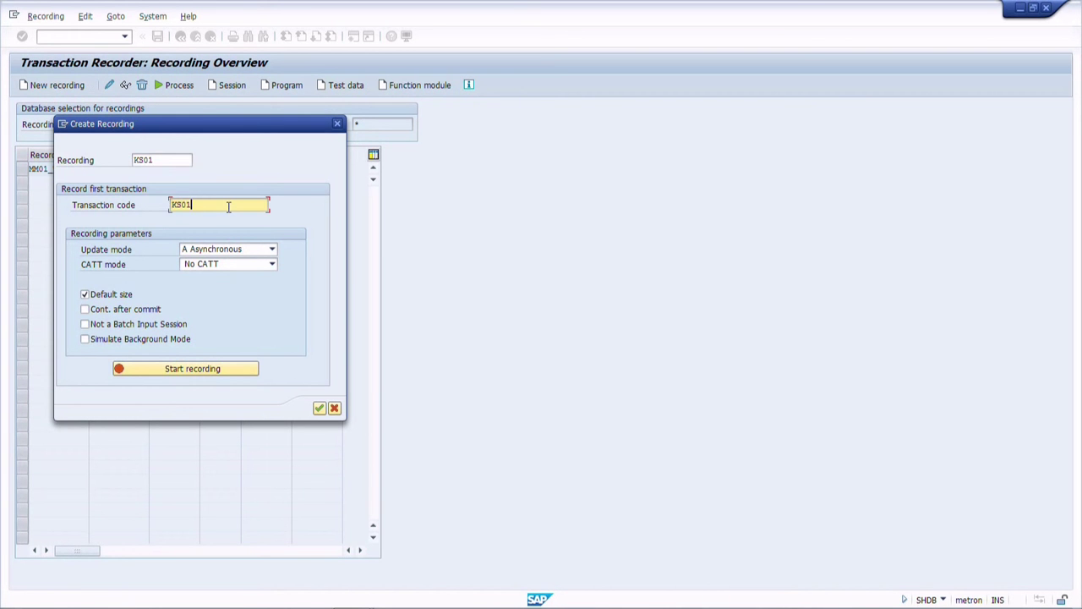
{"action": "left_click", "coordinate": [152, 373]}
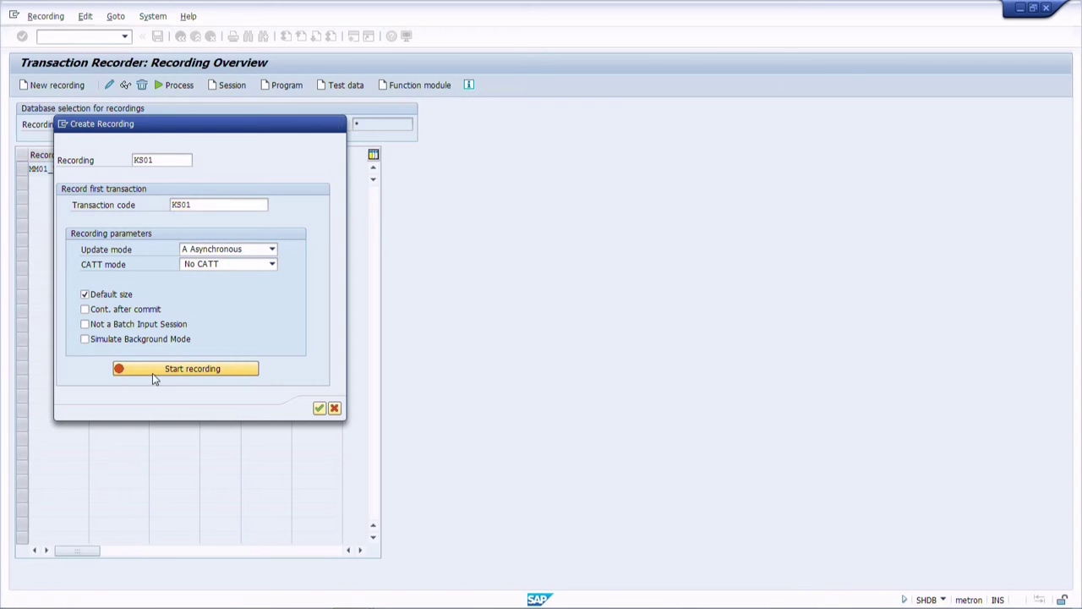
- Enter controlling area 0001 and begin the cost center's basic data with name CC 01
{"action": "type", "text": "0001"}
{"action": "key", "text": "Return"}
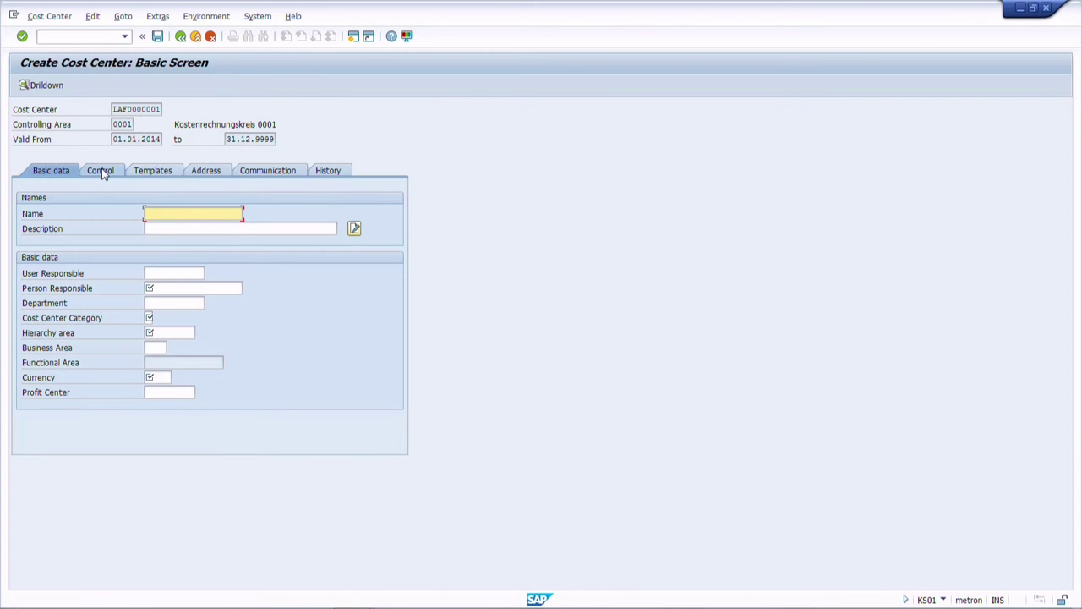
{"action": "type", "text": "CC 01"}
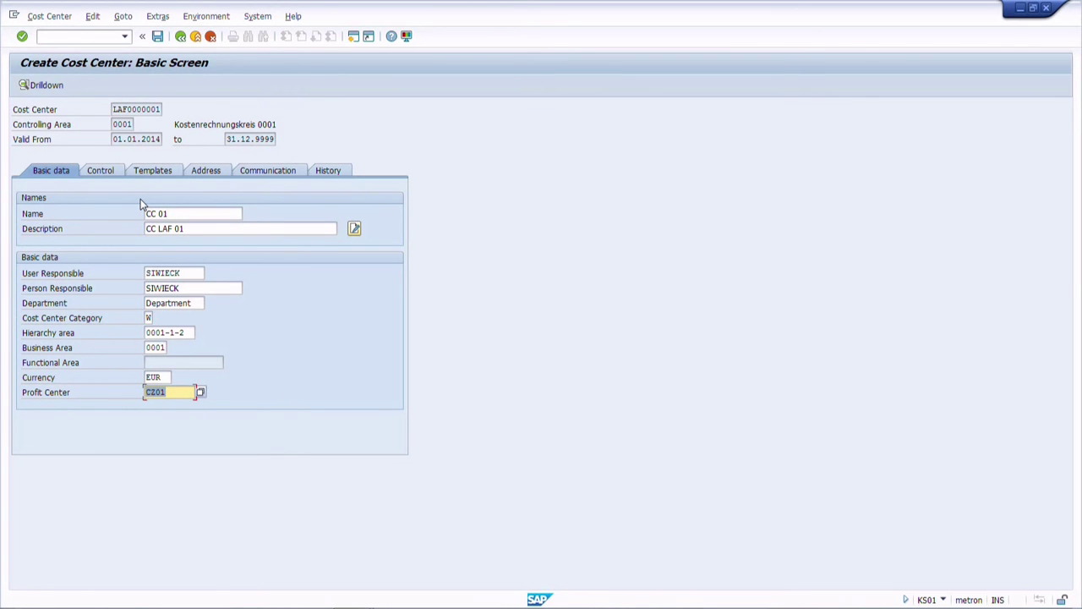
- On the Communication tab, set language key EN and paste the phone number into Telephone 1, then save
{"action": "left_click", "coordinate": [248, 170]}
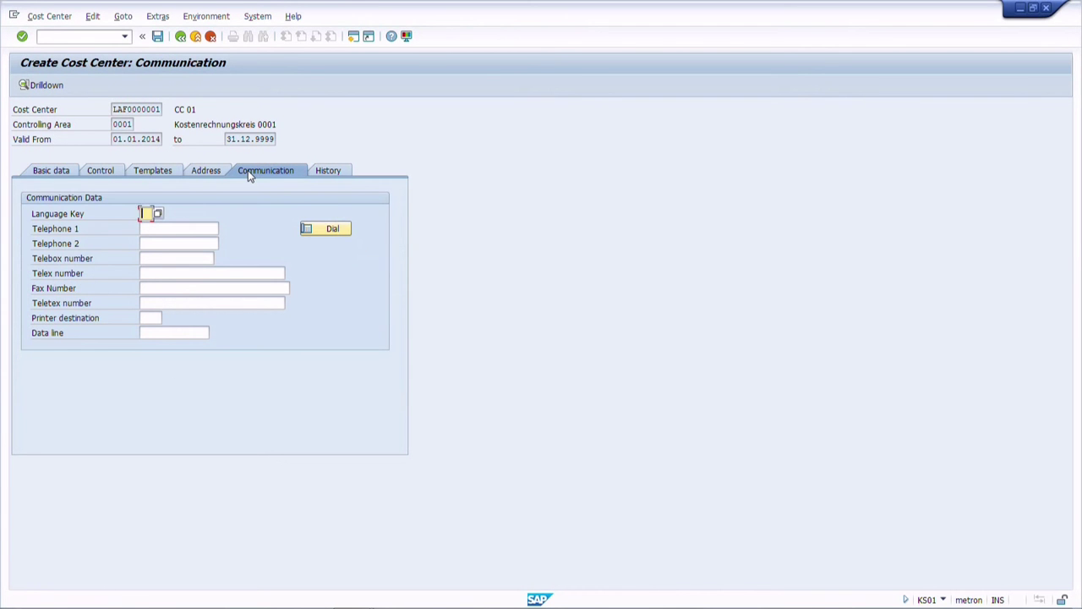
{"action": "type", "text": "EN"}
{"action": "left_click", "coordinate": [169, 228]}
{"action": "key", "text": "ctrl+v"}
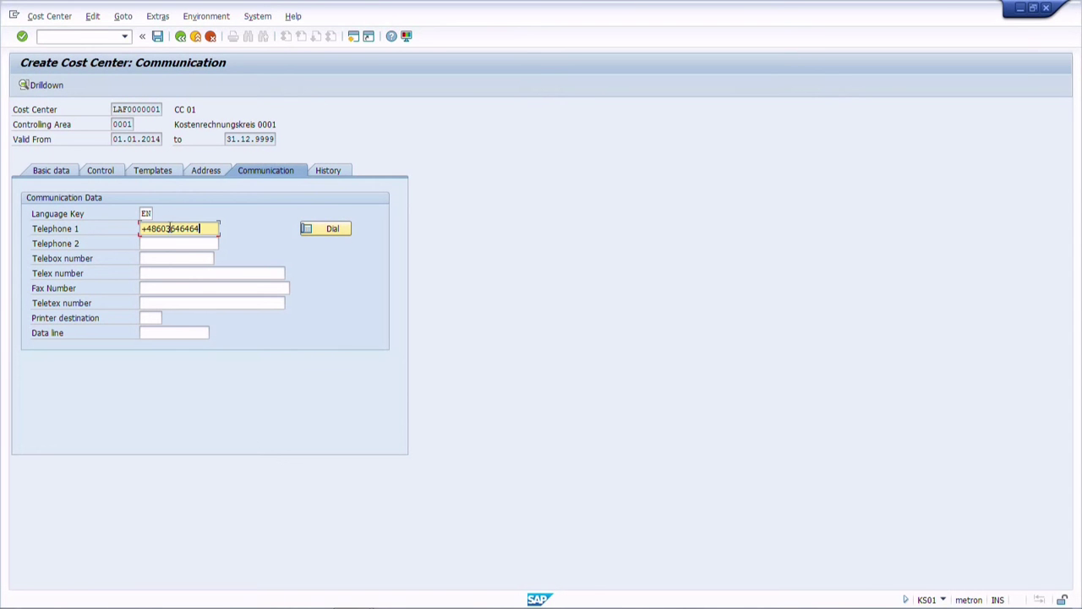
{"action": "key", "text": "Return"}
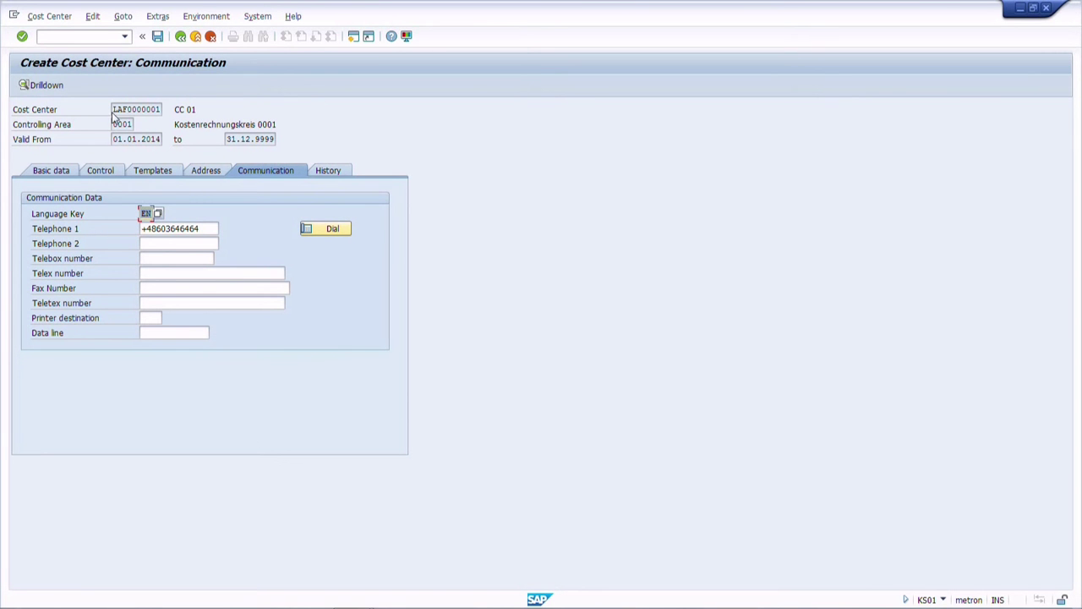
{"action": "left_click", "coordinate": [157, 36]}
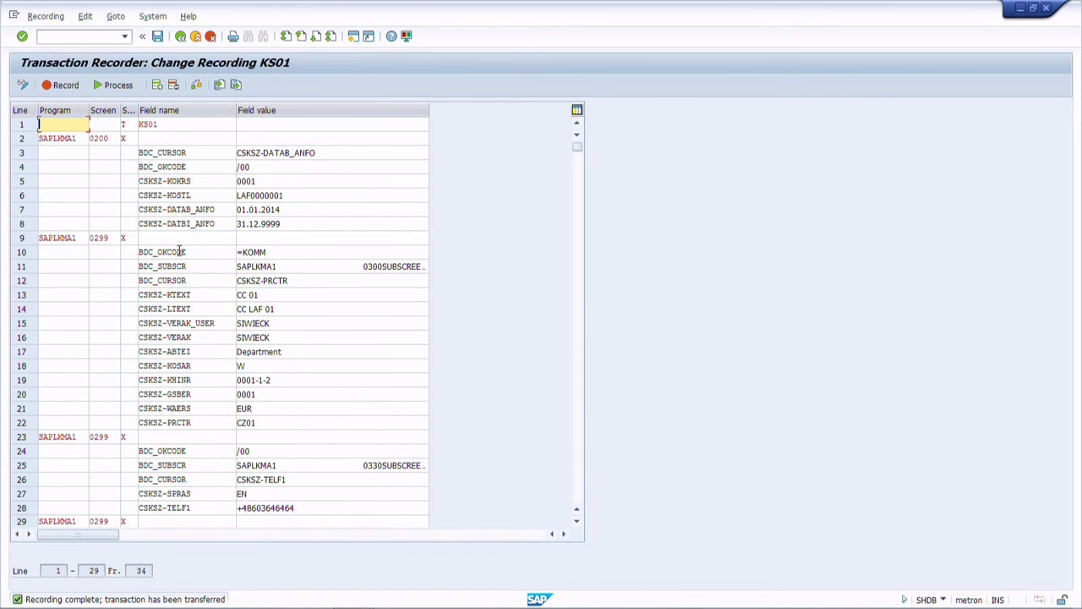
- Export the recording to the Desktop as bdc_recording_KS01_LAF.txt
{"action": "left_click", "coordinate": [235, 88]}
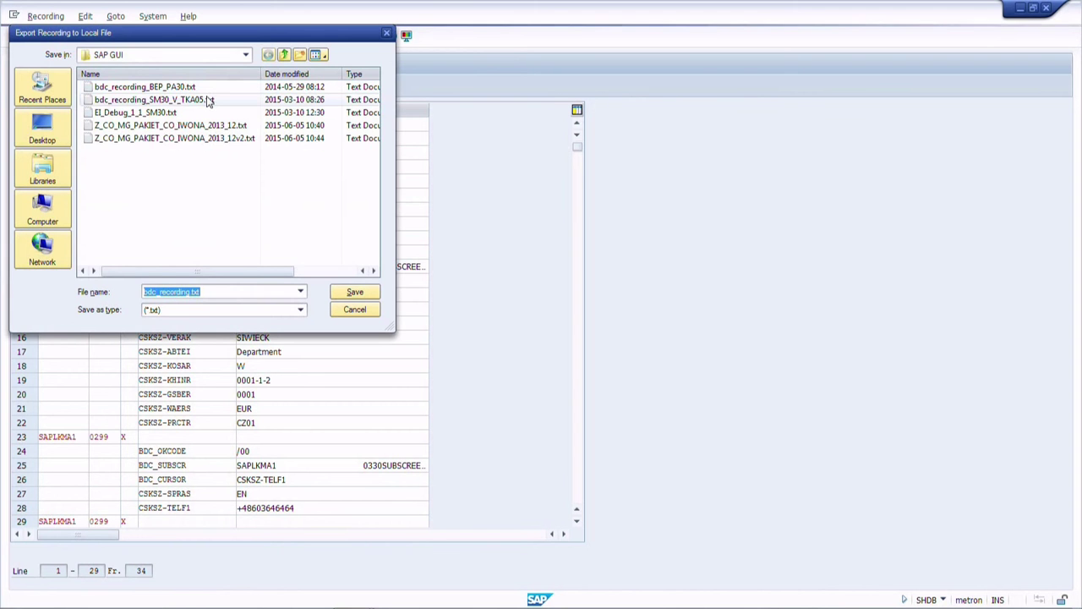
{"action": "left_click", "coordinate": [46, 127]}
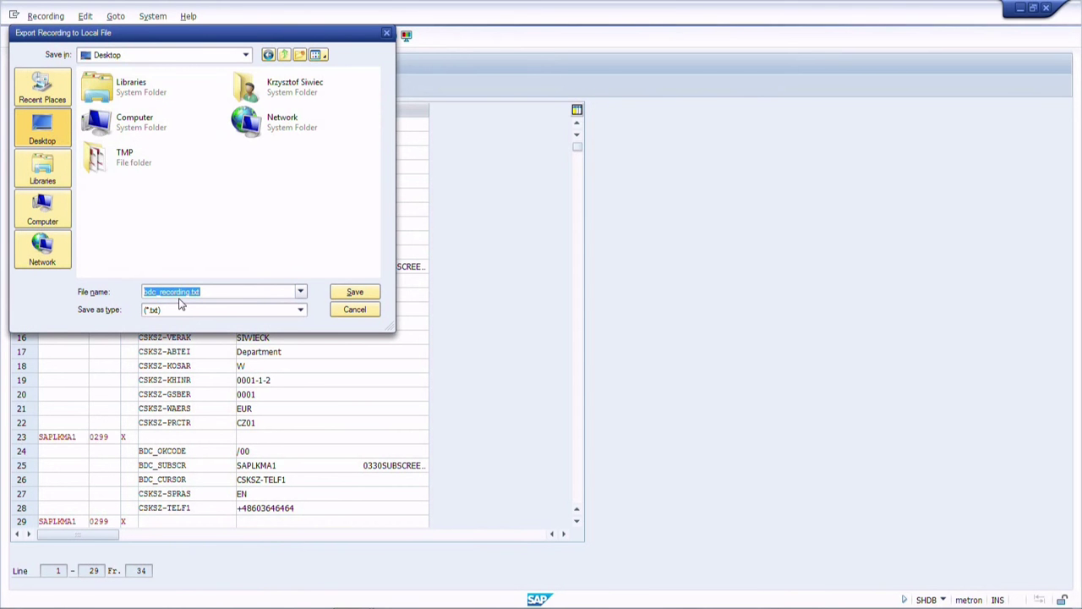
{"action": "left_click", "coordinate": [191, 292]}
{"action": "type", "text": "_KS01_LAF"}
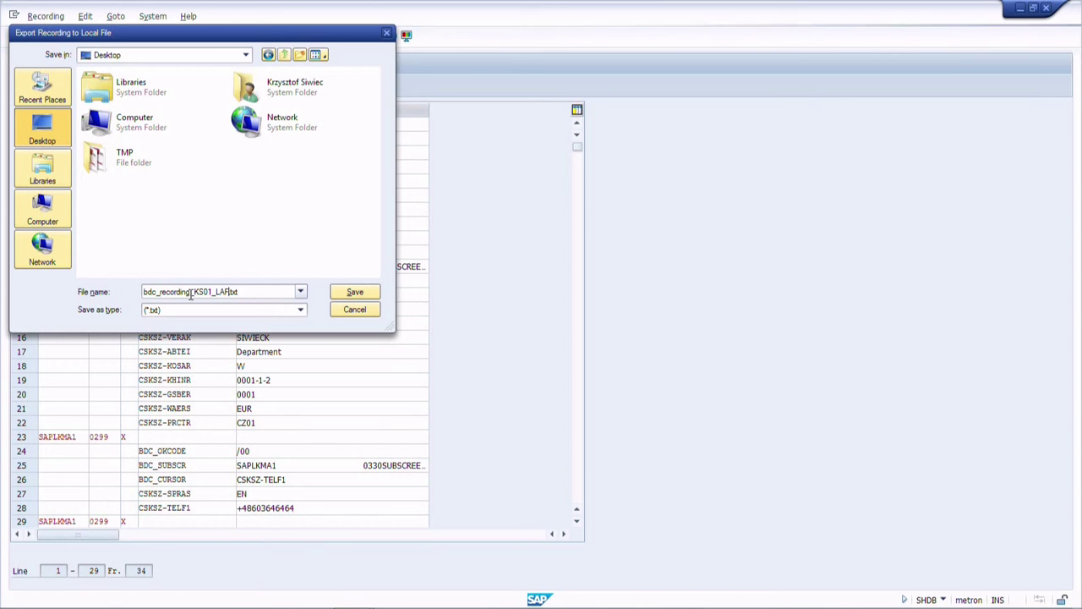
{"action": "key", "text": "Return"}
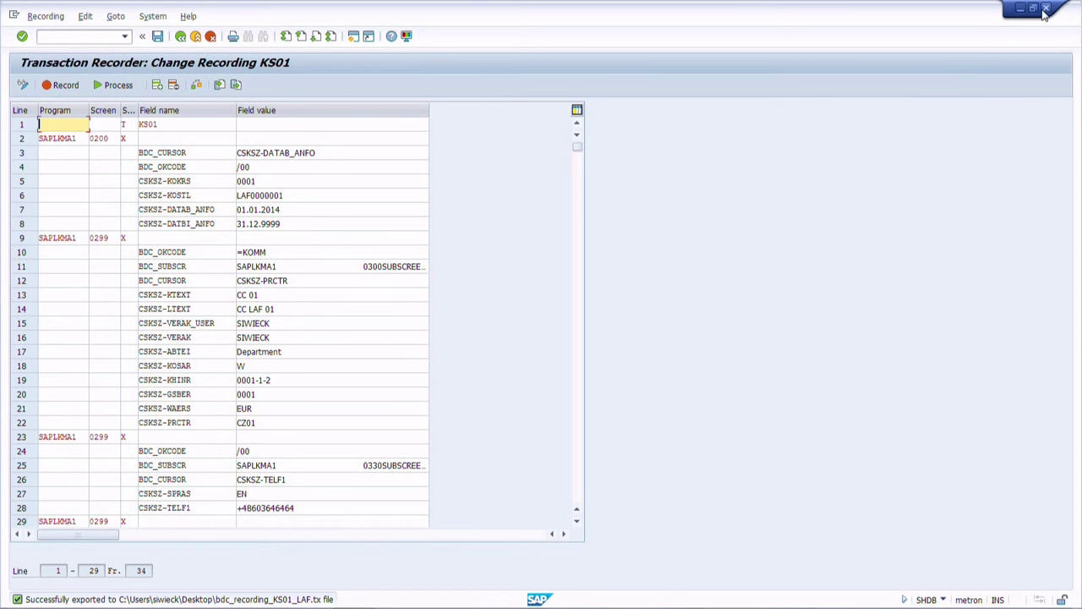
- Close the SAP session, log off, and close SAP Logon
{"action": "left_click", "coordinate": [1046, 7]}
{"action": "left_click", "coordinate": [136, 250]}
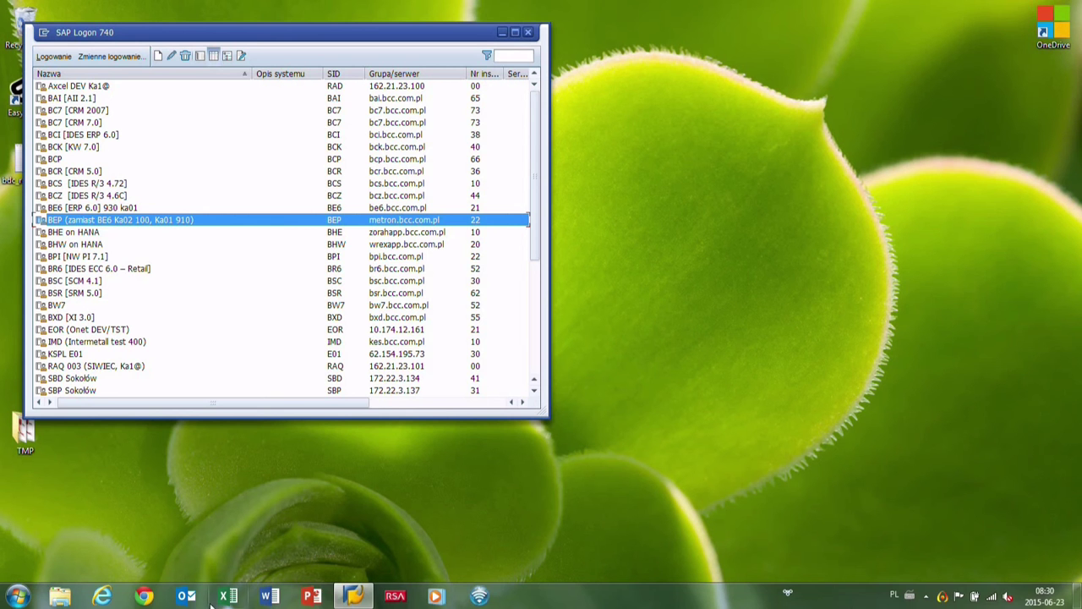
{"action": "left_click", "coordinate": [527, 32]}
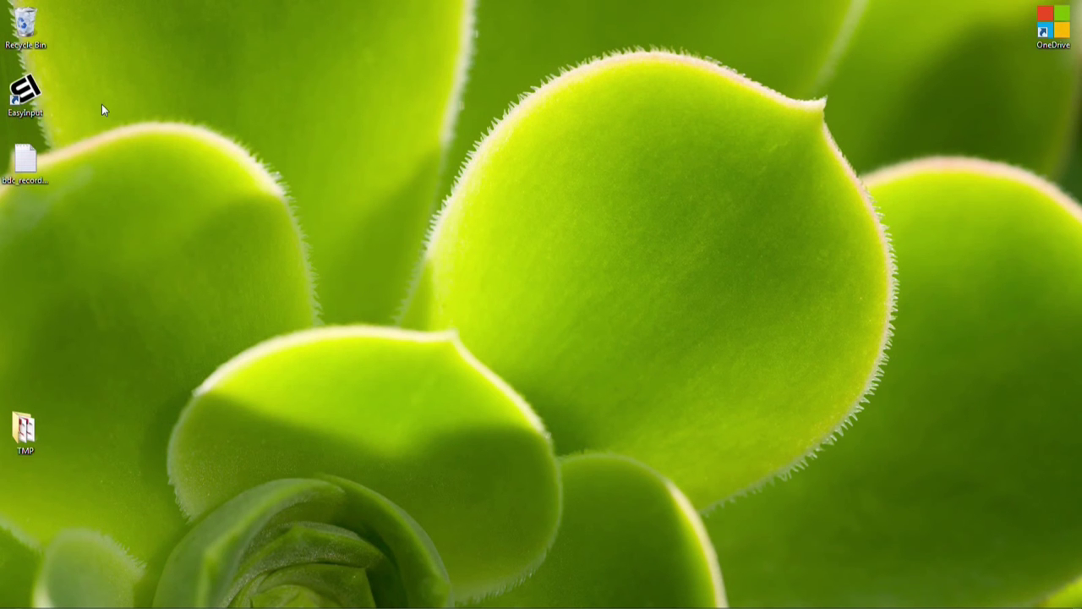
- Launch EasyInput, create a new EI workbook and enter the SAP user ID in D7
{"action": "double_click", "coordinate": [40, 95]}
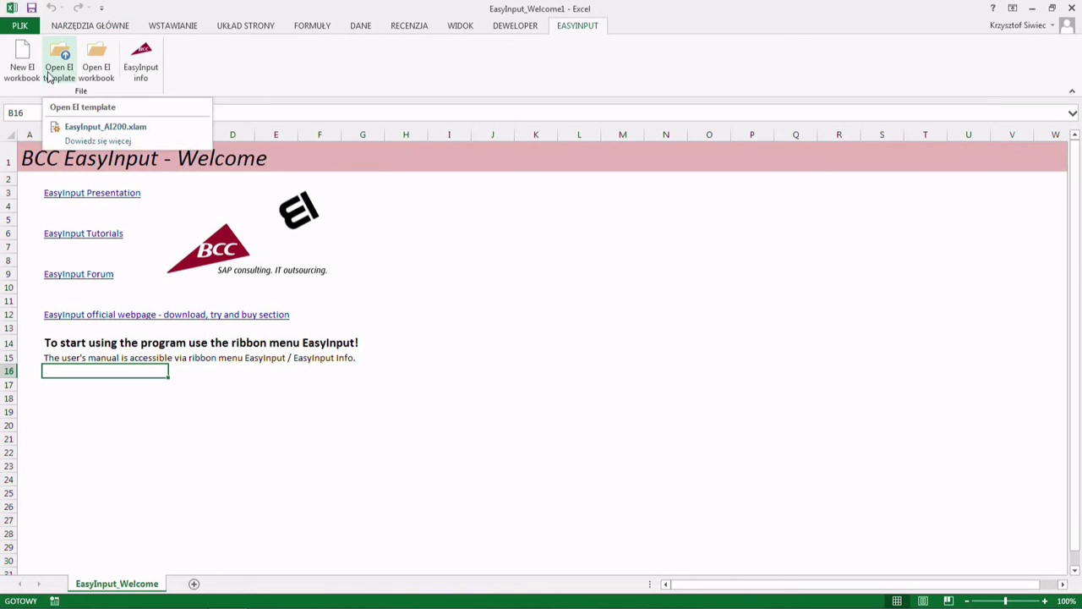
{"action": "left_click", "coordinate": [28, 72]}
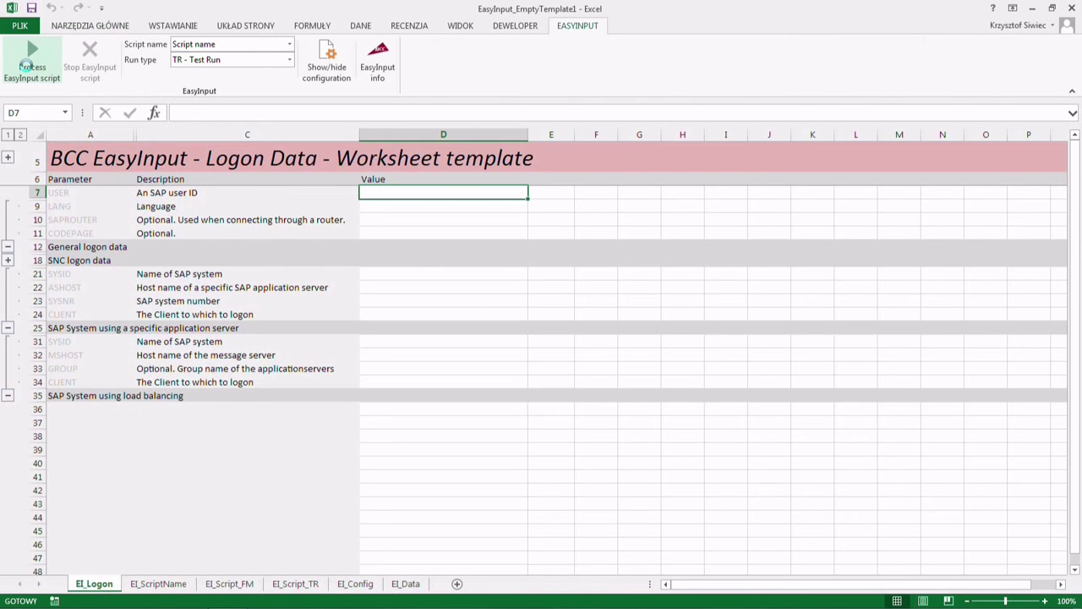
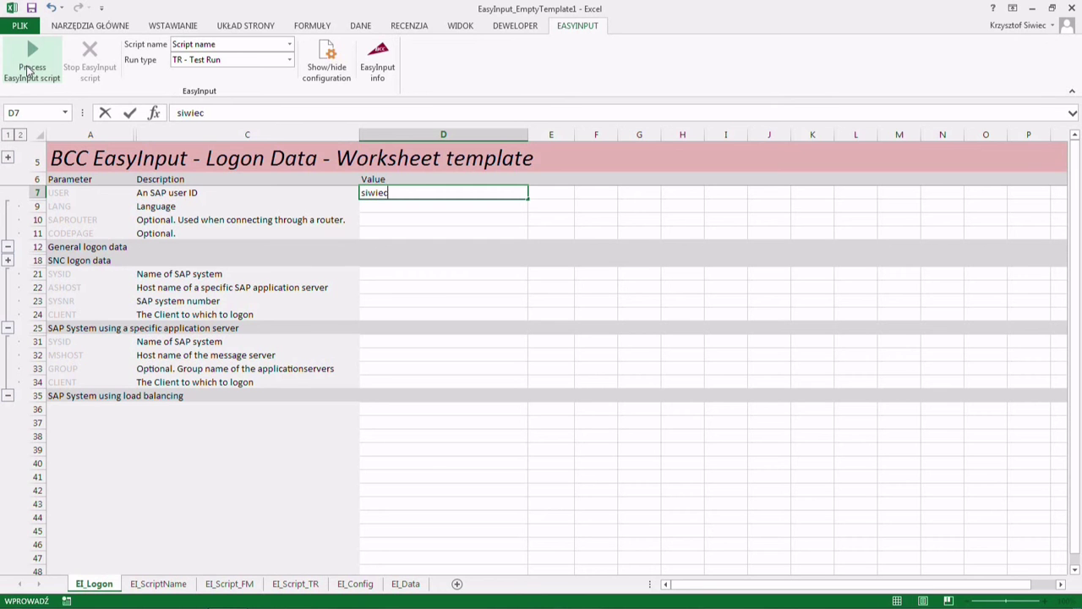
{"action": "key", "text": "Return"}
- Enter system BEP, host bep.bcc.com.pl, system number 22 and client 100 in D21–D24
{"action": "left_click", "coordinate": [368, 277]}
{"action": "type", "text": "BEP"}
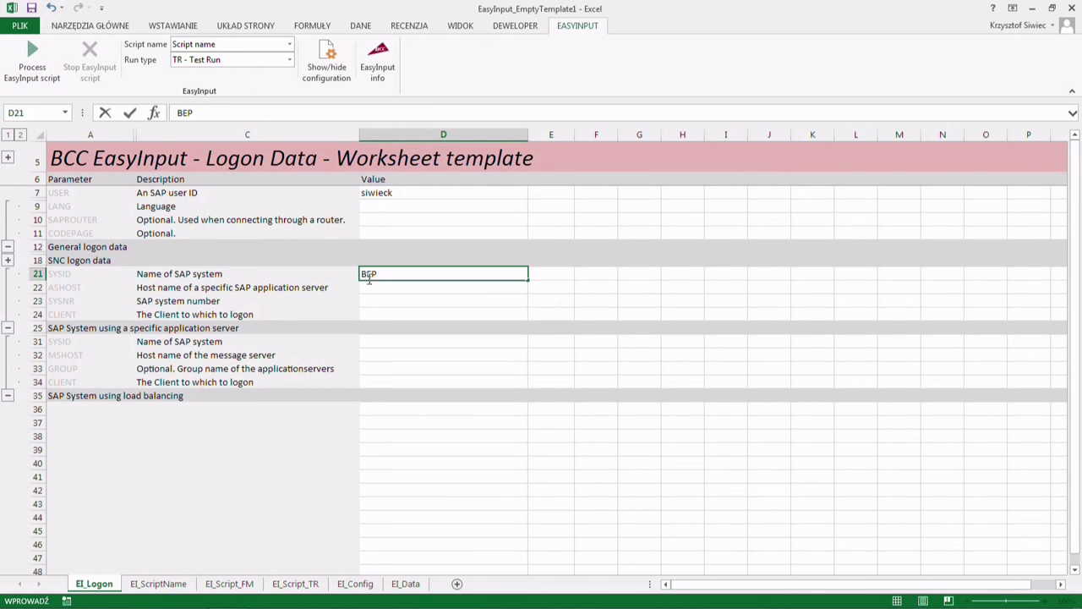
{"action": "left_click", "coordinate": [371, 284]}
{"action": "type", "text": "bep."}
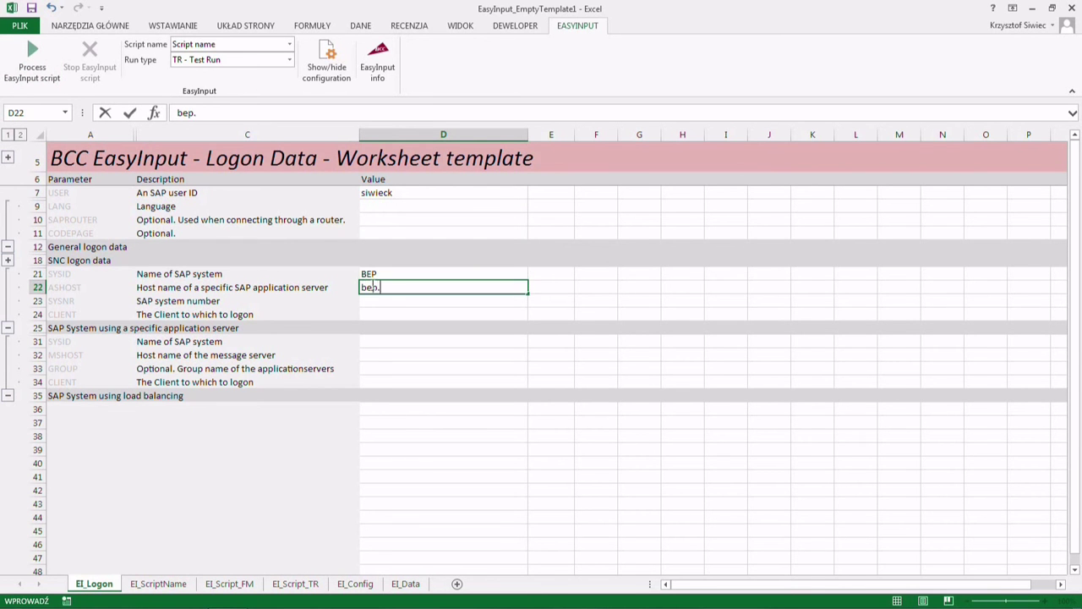
{"action": "type", "text": "bcc.com.pl"}
{"action": "left_click", "coordinate": [374, 298]}
{"action": "type", "text": "22"}
{"action": "left_click", "coordinate": [381, 313]}
{"action": "type", "text": "100"}
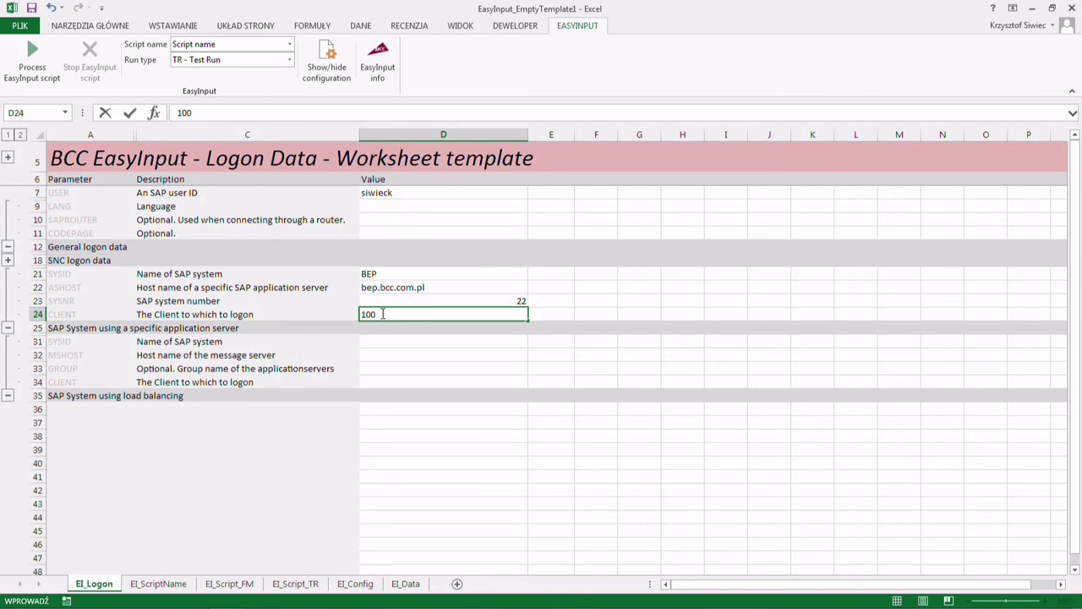
{"action": "left_click", "coordinate": [159, 584]}
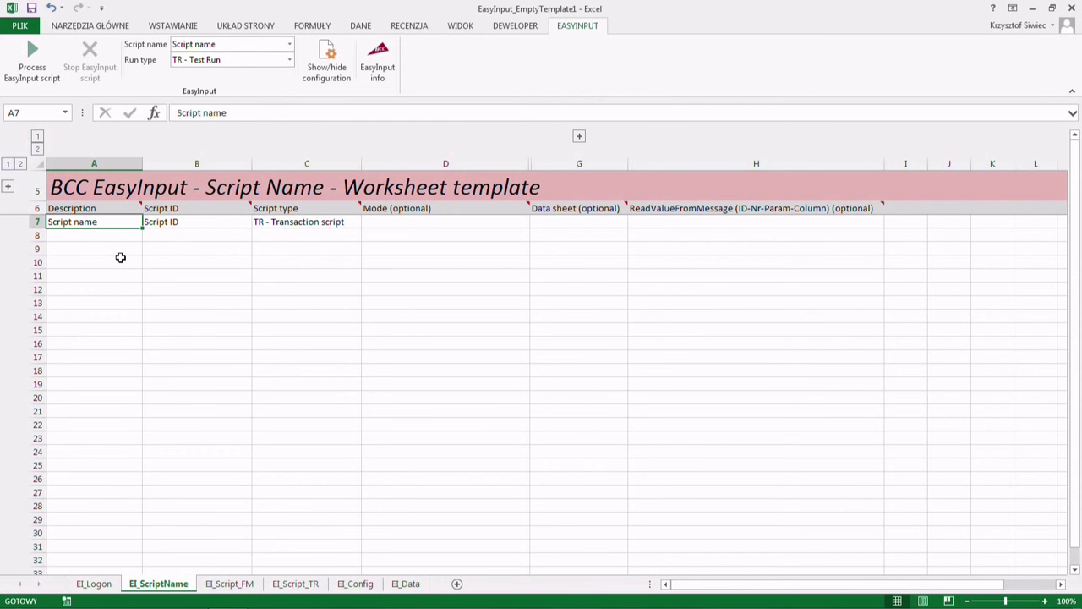
- Enter script name CC Creation in A7 and script ID KS01 in B7 on EI_ScriptName
{"action": "type", "text": "CC C"}
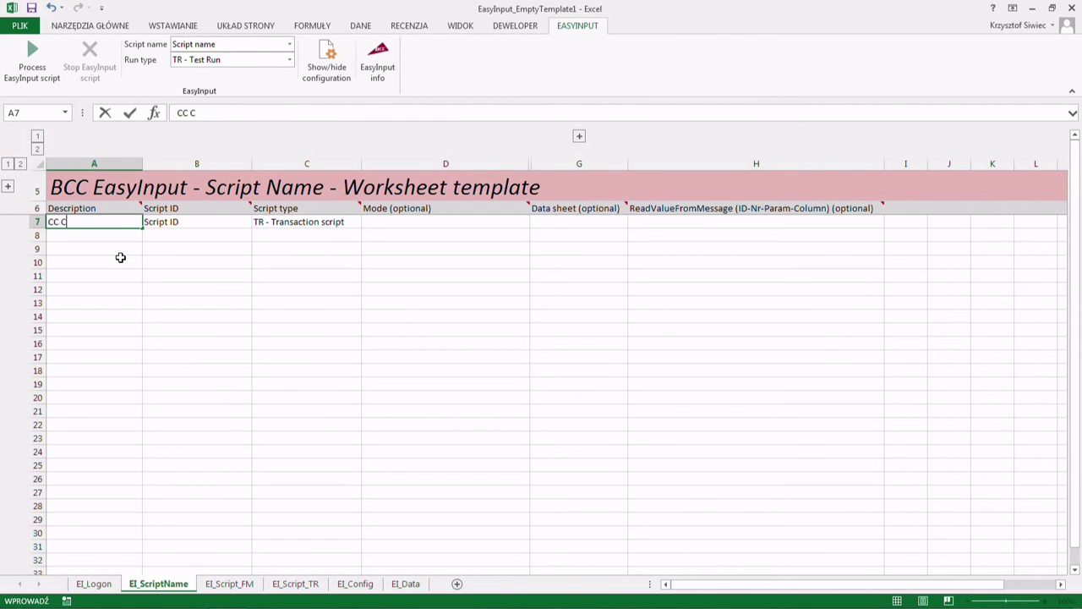
{"action": "type", "text": "reation"}
{"action": "left_click", "coordinate": [160, 221]}
{"action": "type", "text": "KS01"}
{"action": "key", "text": "Return"}
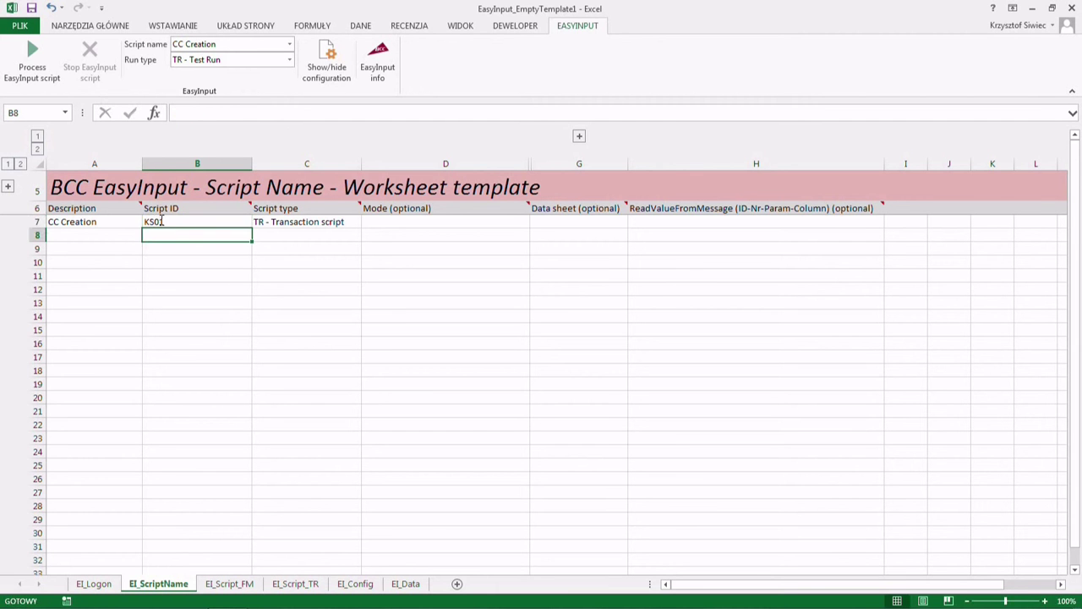
{"action": "left_click", "coordinate": [298, 224]}
{"action": "left_click", "coordinate": [196, 220]}
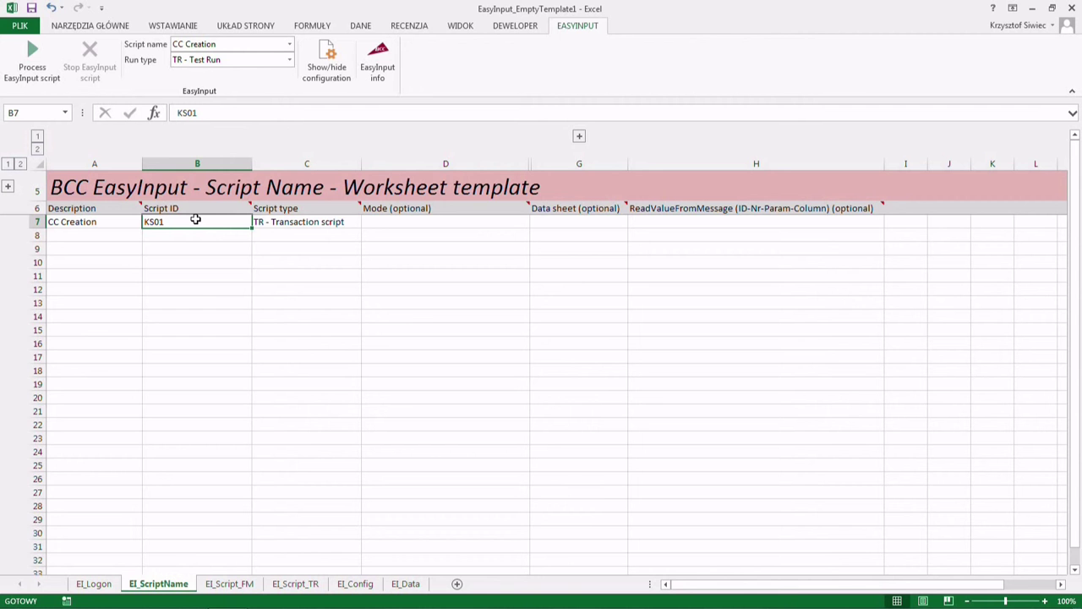
{"action": "left_click", "coordinate": [292, 584]}
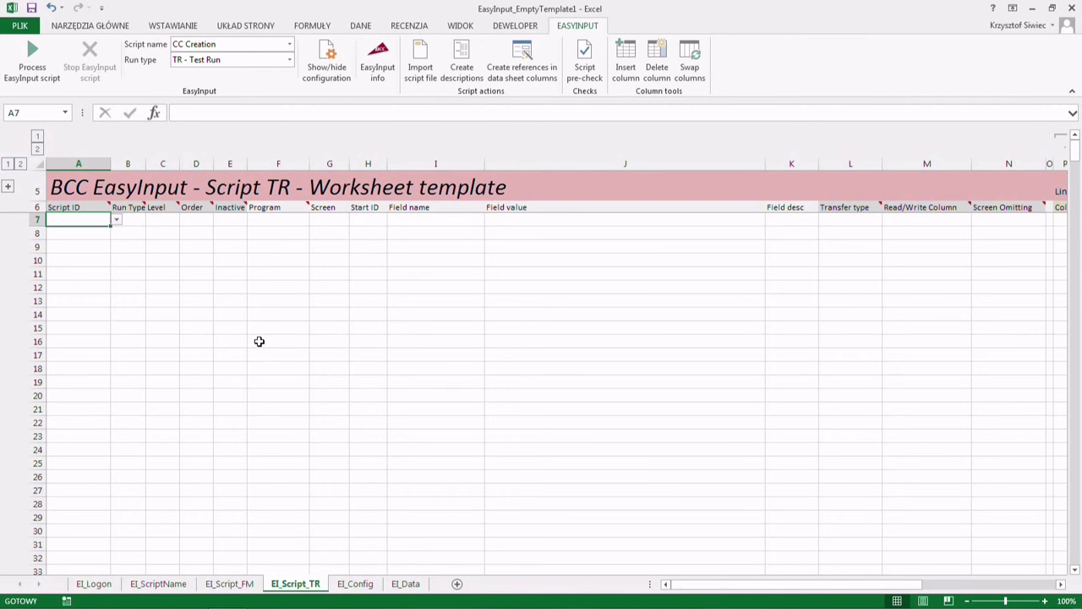
- Import bdc_recording_KS01_LAF.txt from the Desktop into the EI_Script_TR sheet
{"action": "left_click", "coordinate": [416, 67]}
{"action": "left_click", "coordinate": [54, 121]}
{"action": "double_click", "coordinate": [317, 160]}
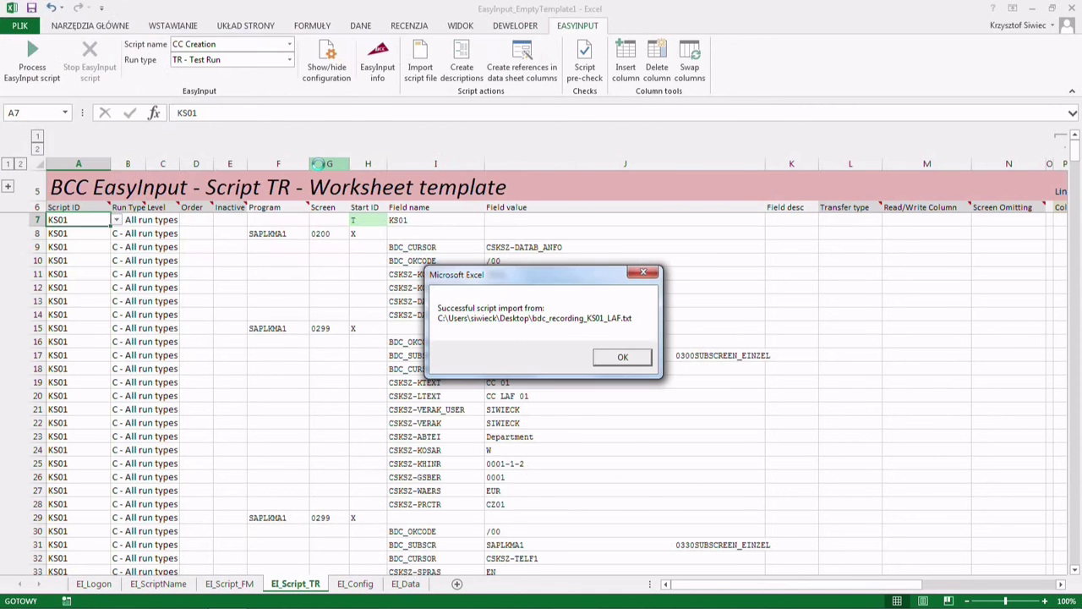
{"action": "left_click", "coordinate": [620, 357]}
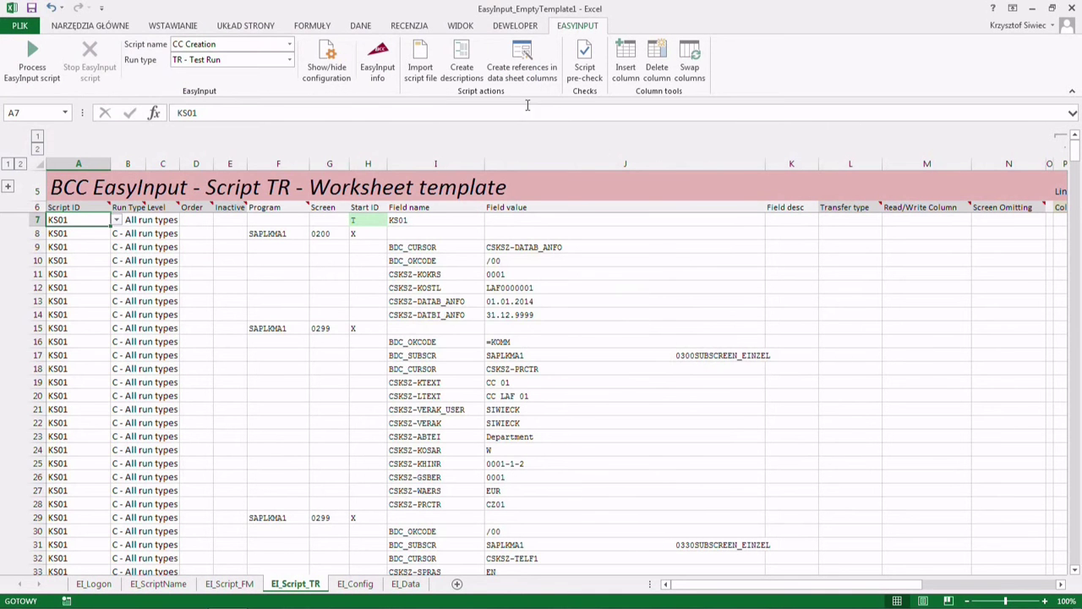
- Generate field descriptions for the script lines, confirming the SAP logon password
{"action": "left_click", "coordinate": [468, 74]}
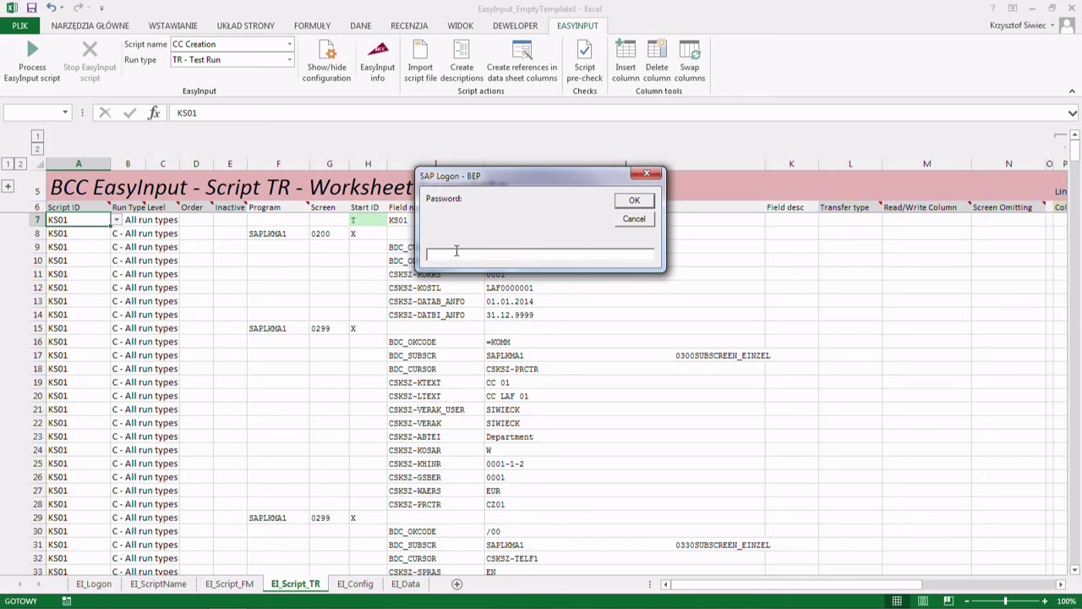
{"action": "key", "text": "Return"}
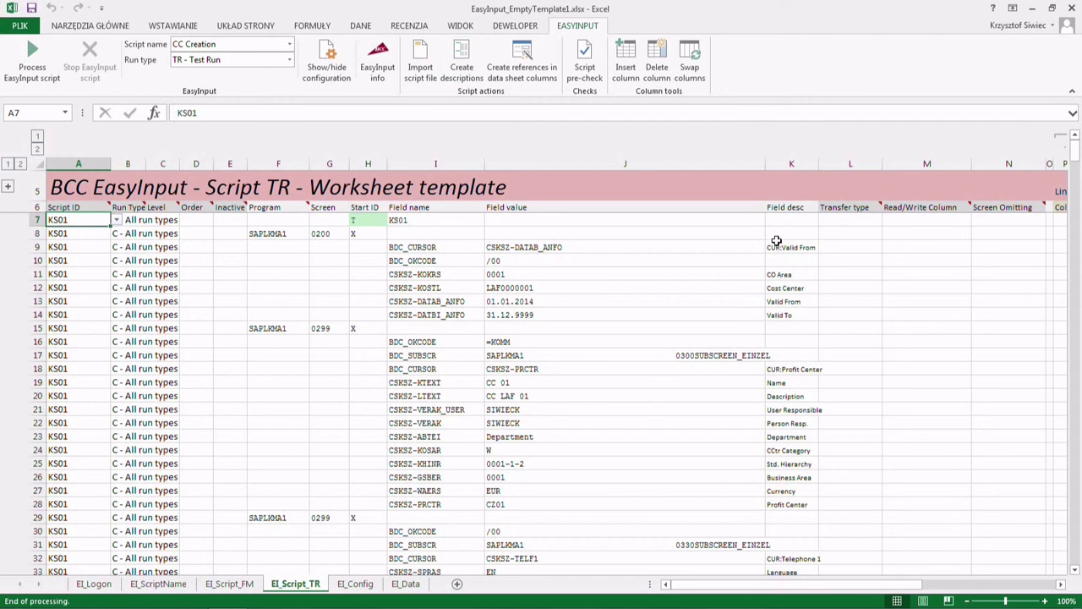
{"action": "left_click", "coordinate": [826, 274]}
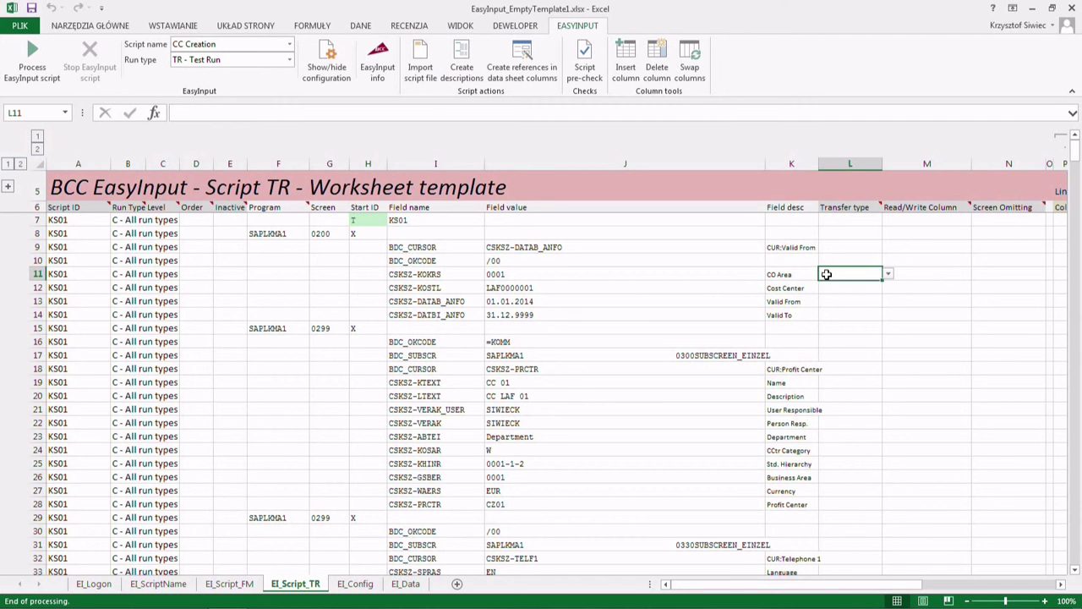
- Set the CO Area, Cost Center and Name lines to WriteData, entering data column AD
{"action": "left_click", "coordinate": [888, 278]}
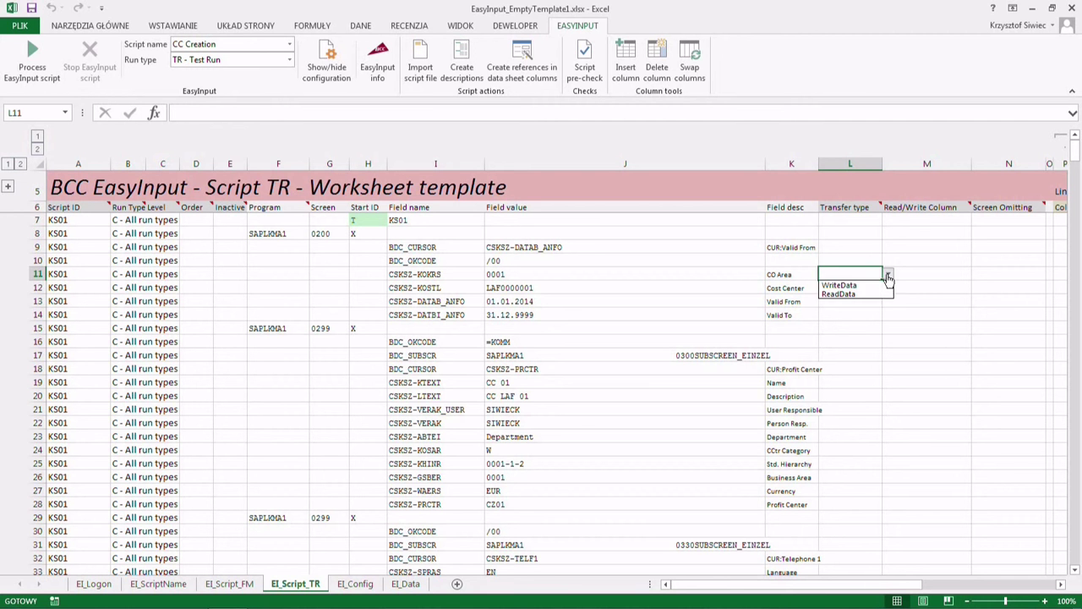
{"action": "left_click", "coordinate": [860, 282]}
{"action": "left_click", "coordinate": [859, 289]}
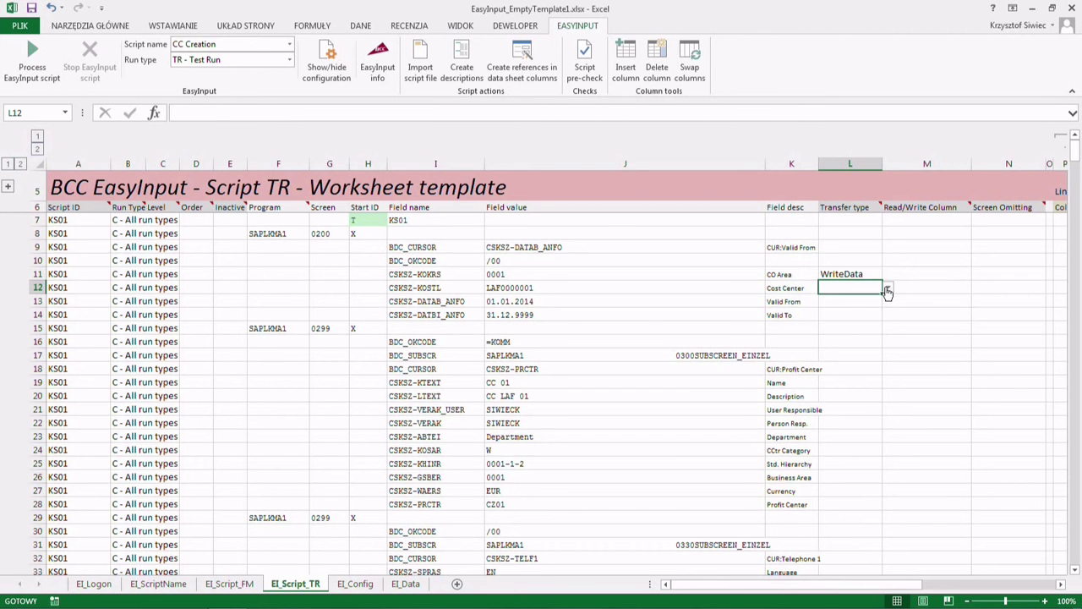
{"action": "left_click", "coordinate": [888, 288]}
{"action": "left_click", "coordinate": [879, 297]}
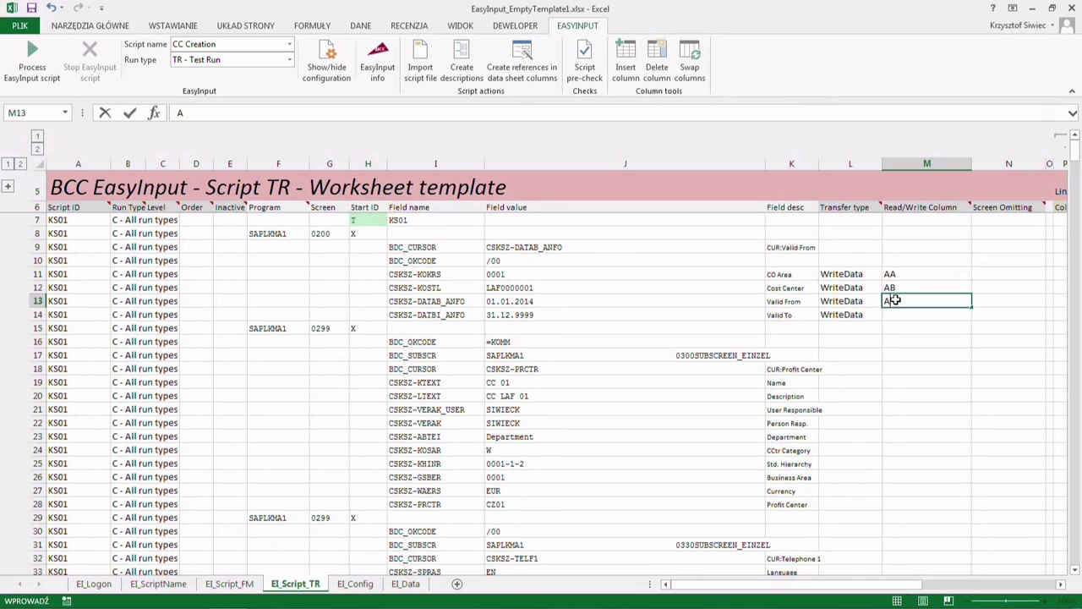
{"action": "key", "text": "Return"}
{"action": "type", "text": "AD"}
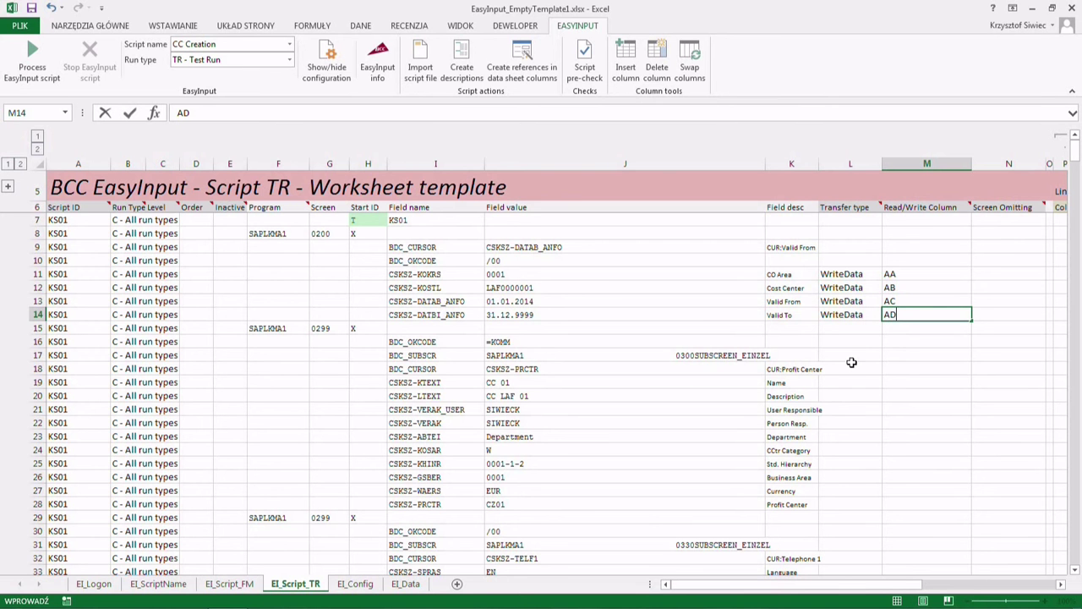
{"action": "scroll", "coordinate": [852, 364], "scroll_direction": "down", "scroll_amount": 2}
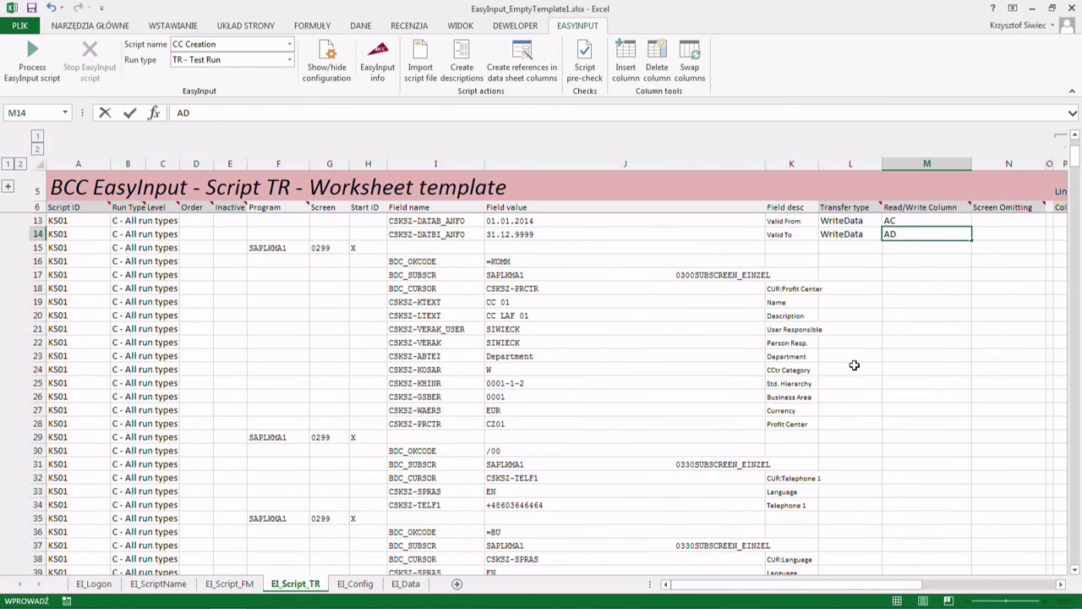
{"action": "scroll", "coordinate": [854, 365], "scroll_direction": "down", "scroll_amount": 1}
{"action": "scroll", "coordinate": [854, 365], "scroll_direction": "up", "scroll_amount": 2}
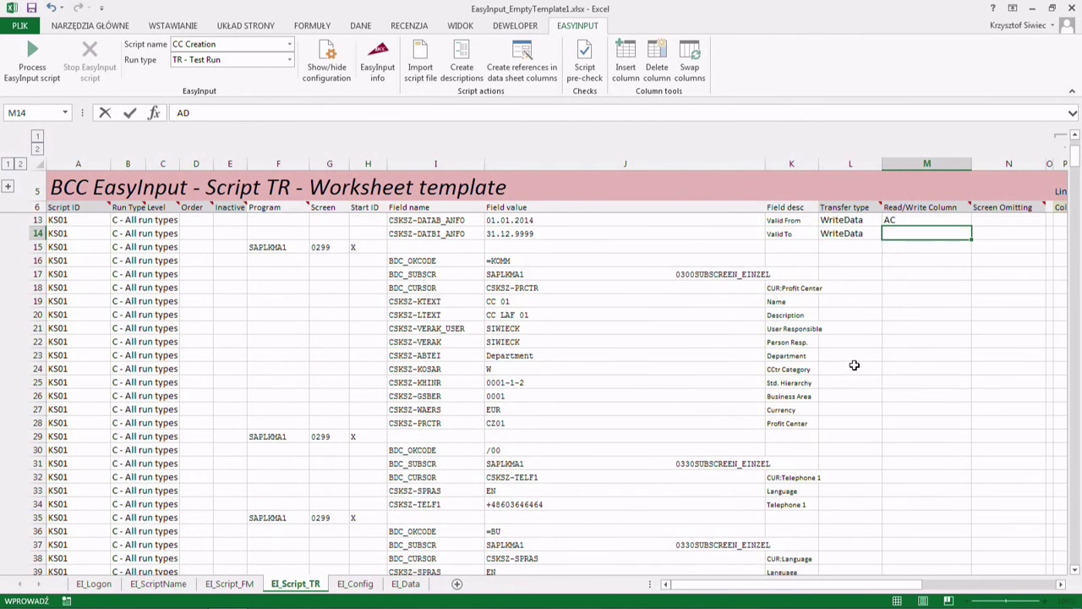
{"action": "left_click", "coordinate": [841, 342]}
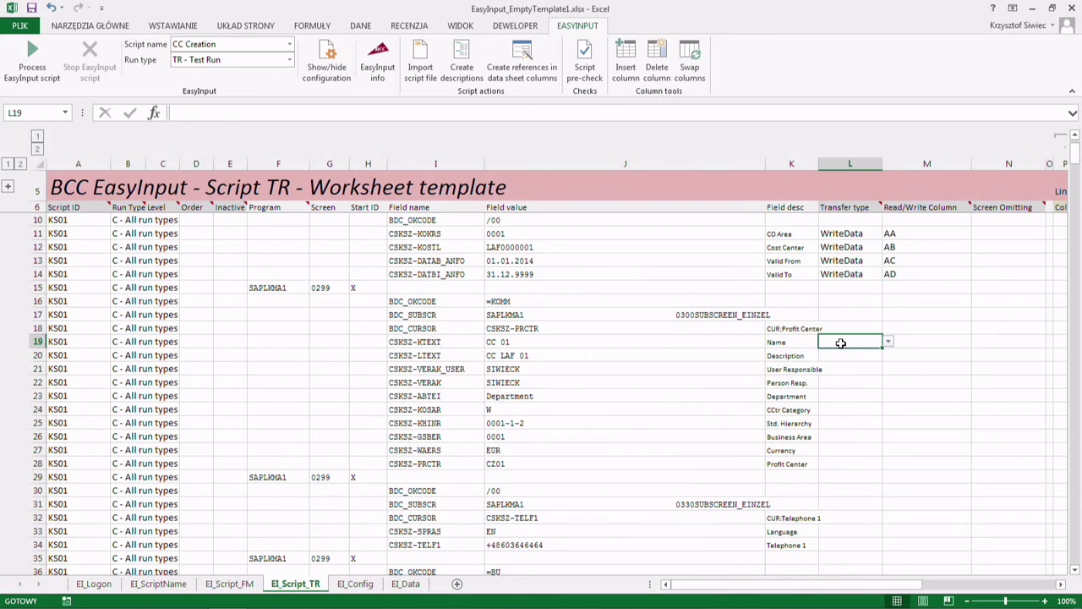
{"action": "left_click", "coordinate": [889, 342]}
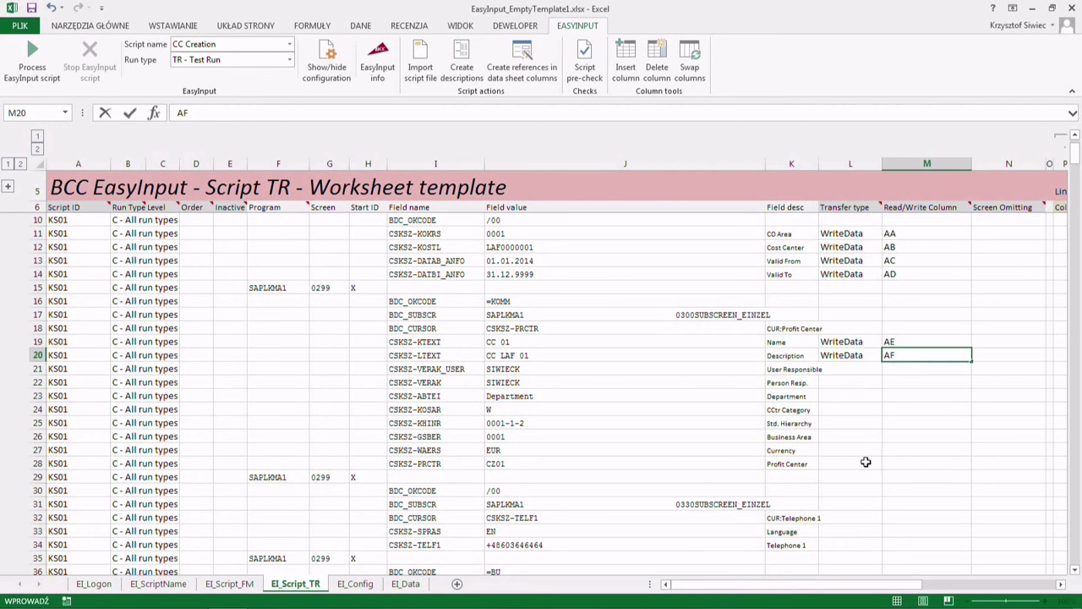
- Set the Telephone 1 line to WriteData with data column AG
{"action": "scroll", "coordinate": [862, 461], "scroll_direction": "down", "scroll_amount": 2}
{"action": "left_click", "coordinate": [857, 464]}
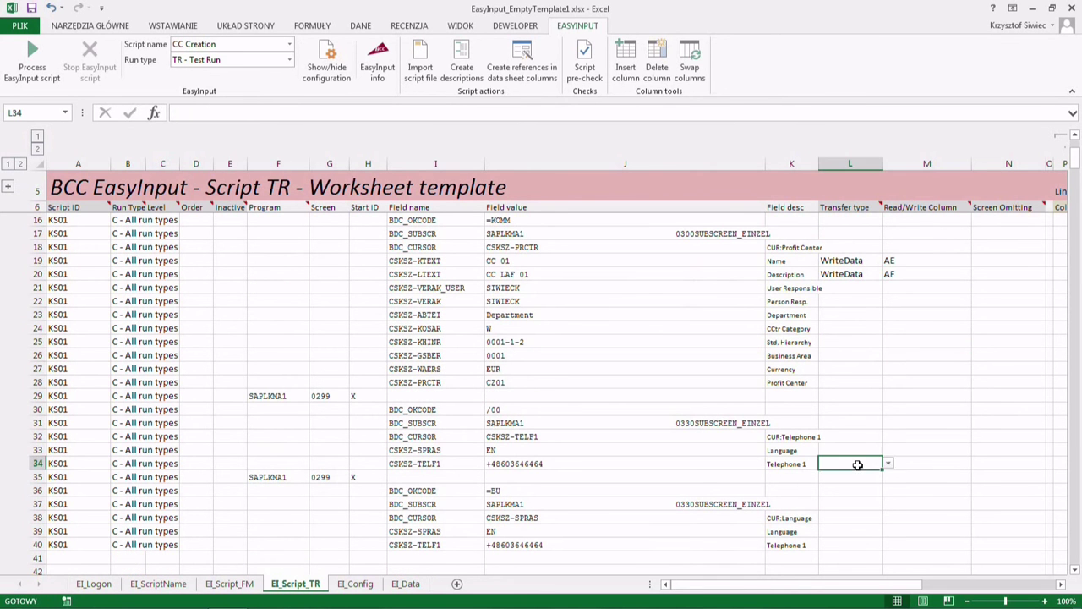
{"action": "left_click", "coordinate": [889, 463]}
{"action": "left_click", "coordinate": [868, 476]}
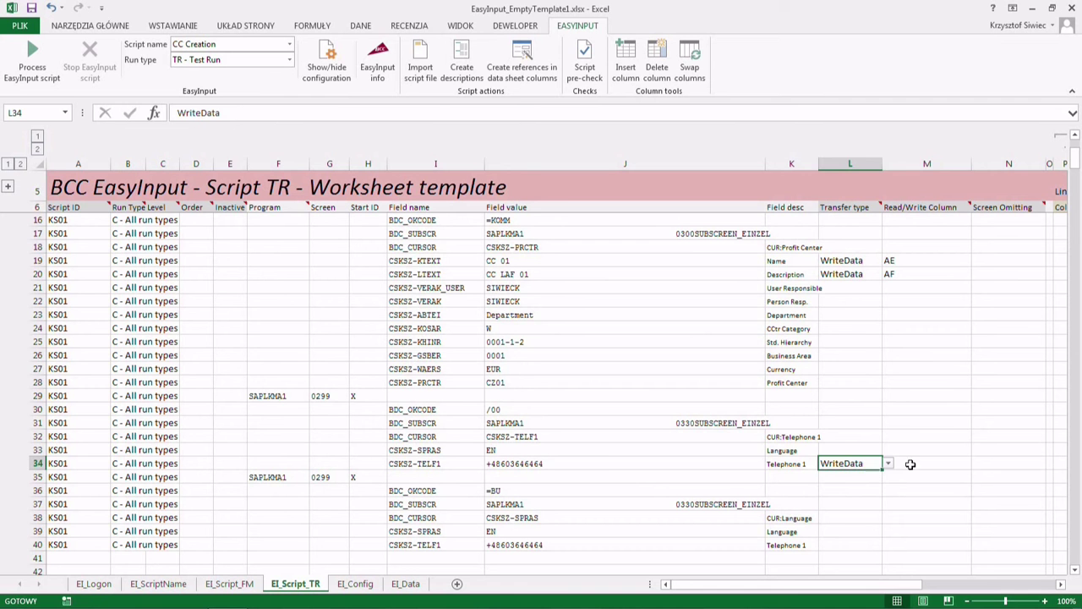
{"action": "left_click", "coordinate": [911, 463]}
{"action": "type", "text": "AG"}
{"action": "left_click", "coordinate": [857, 451]}
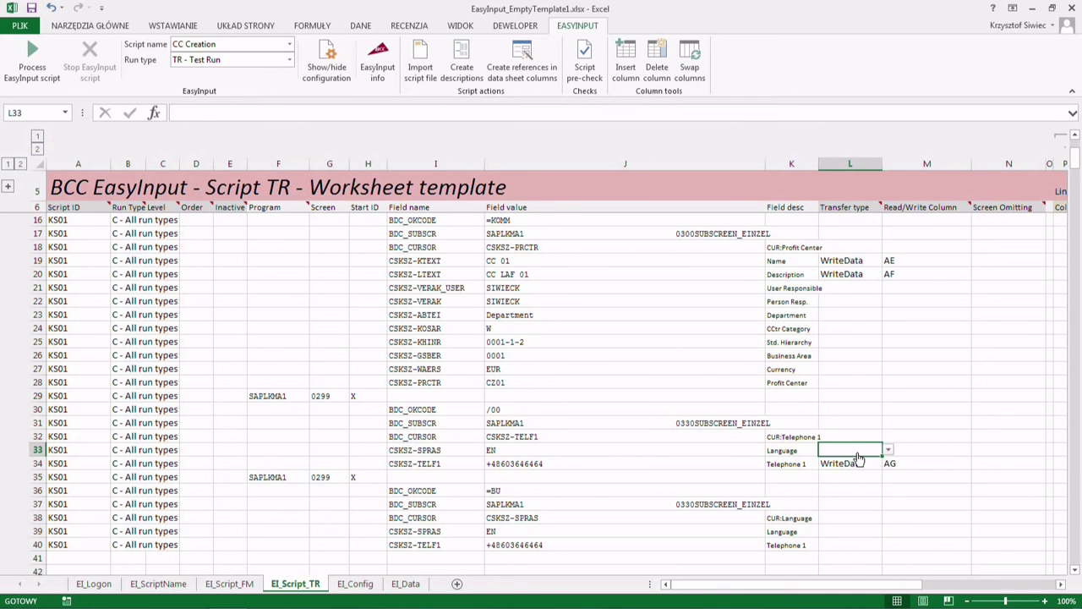
{"action": "scroll", "coordinate": [870, 455], "scroll_direction": "up", "scroll_amount": 3}
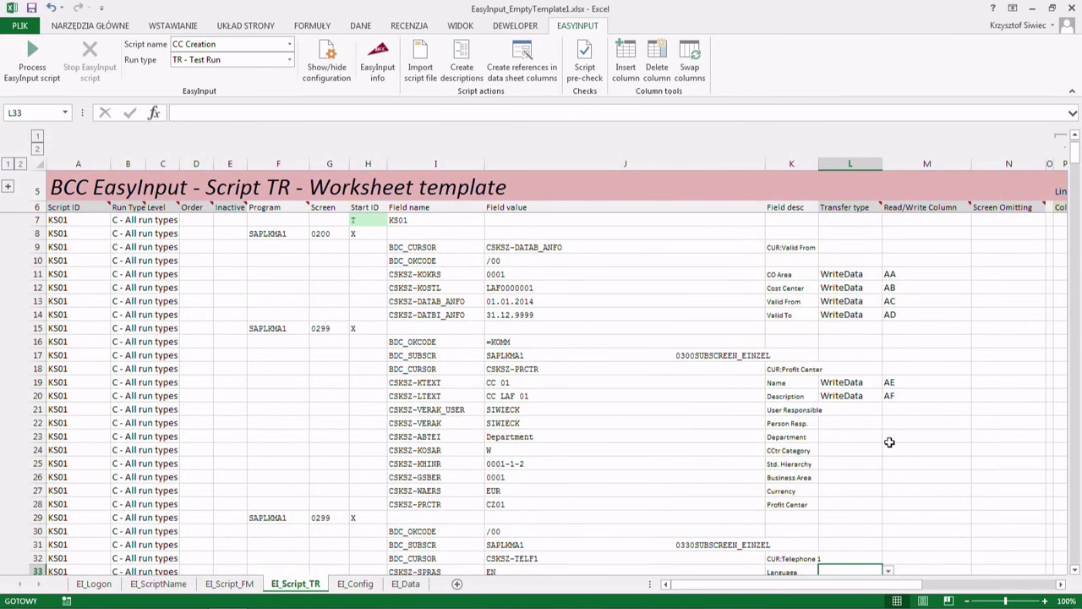
{"action": "scroll", "coordinate": [889, 441], "scroll_direction": "down", "scroll_amount": 3}
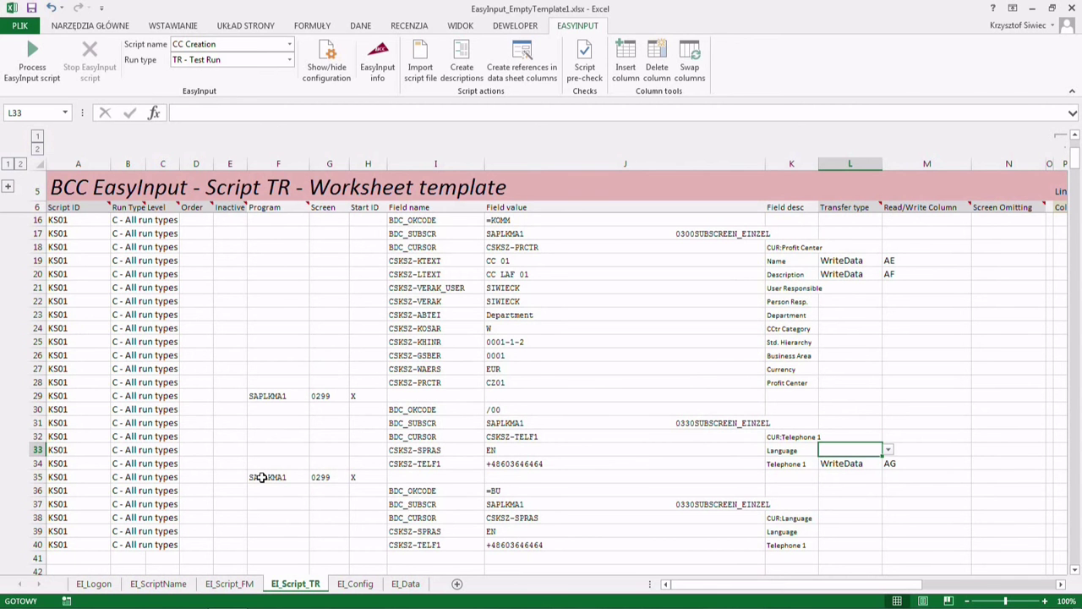
{"action": "scroll", "coordinate": [262, 476], "scroll_direction": "up", "scroll_amount": 3}
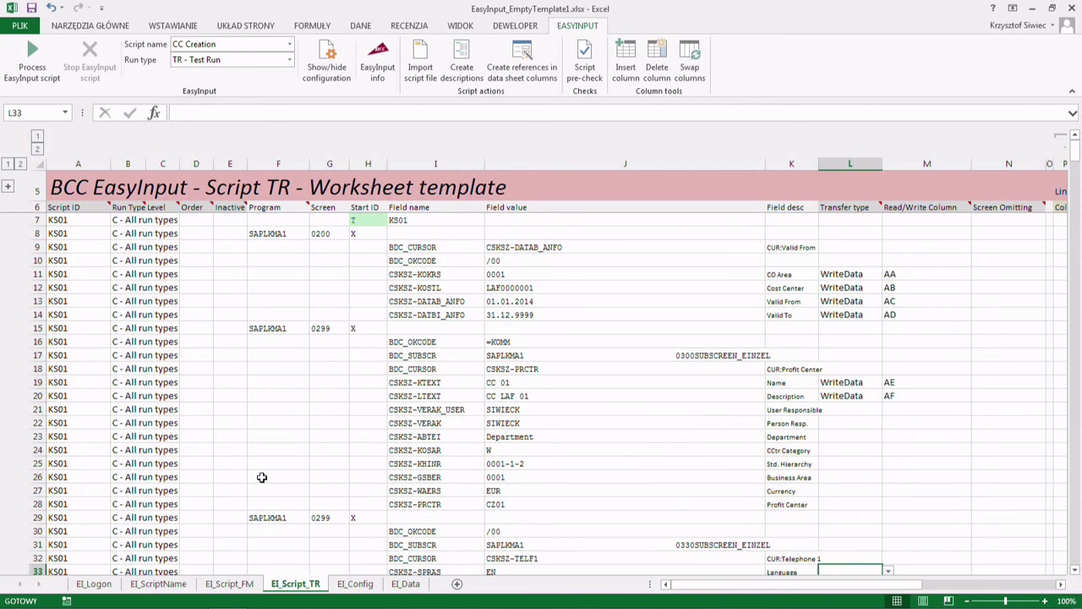
{"action": "scroll", "coordinate": [258, 462], "scroll_direction": "down", "scroll_amount": 3}
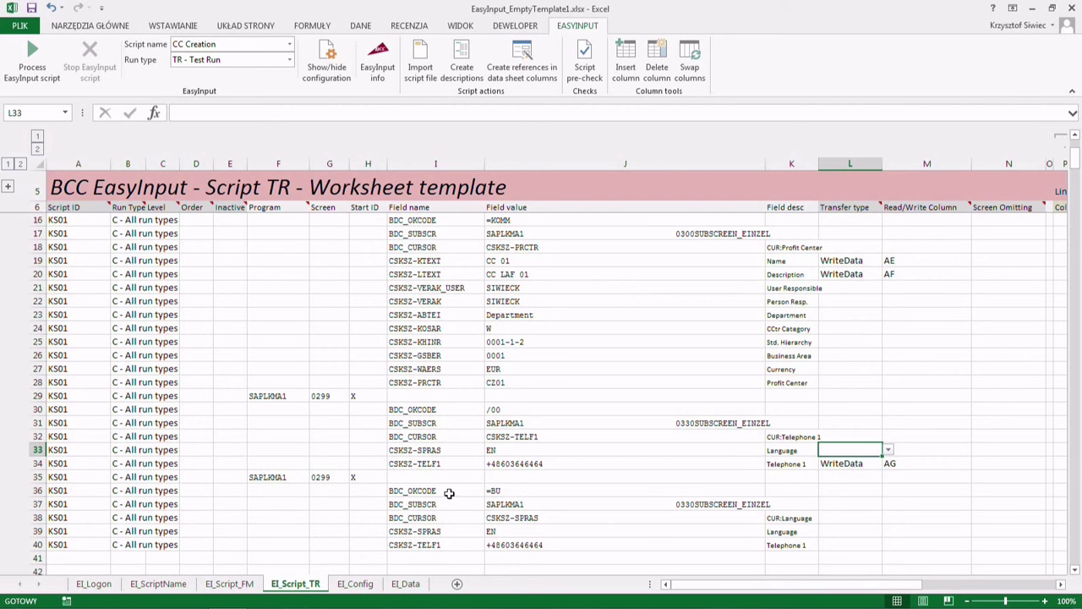
{"action": "left_click", "coordinate": [499, 493]}
- Copy the SAPLKMA1 0299 screen line from row 35 into row 41
{"action": "left_click_drag", "start_coordinate": [413, 493], "coordinate": [412, 493]}
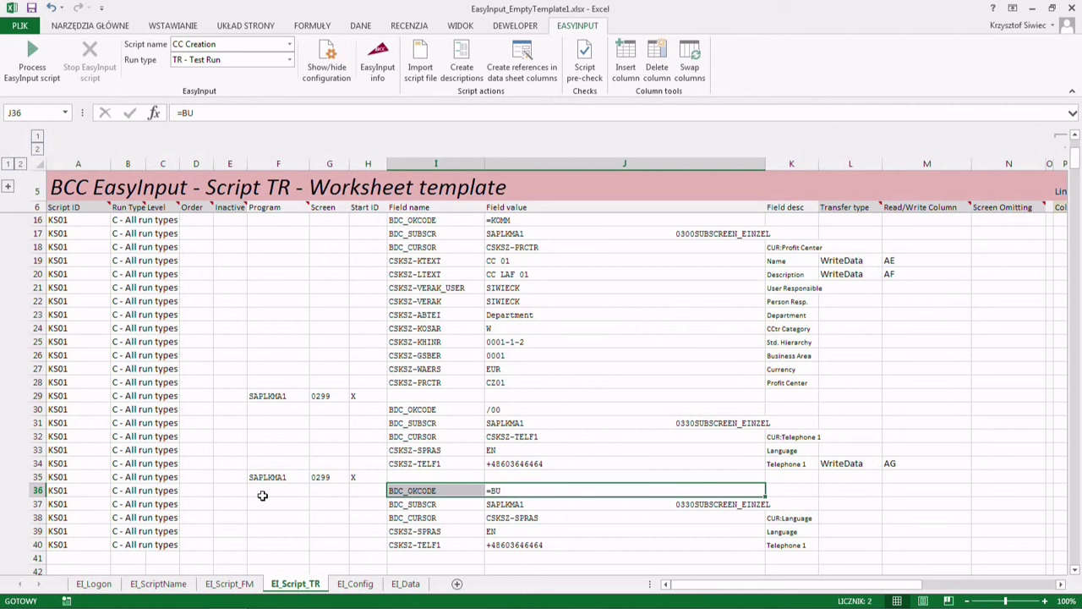
{"action": "scroll", "coordinate": [262, 495], "scroll_direction": "down", "scroll_amount": 1}
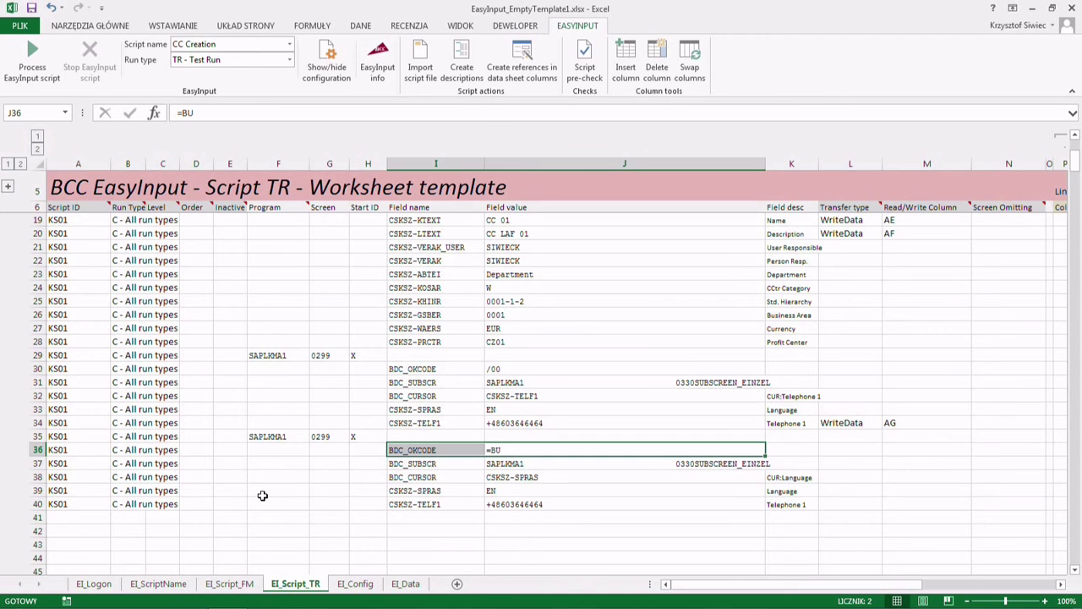
{"action": "left_click_drag", "start_coordinate": [276, 436], "coordinate": [365, 436]}
{"action": "left_click_drag", "start_coordinate": [279, 355], "coordinate": [358, 355]}
{"action": "left_click_drag", "start_coordinate": [283, 436], "coordinate": [359, 437]}
{"action": "scroll", "coordinate": [359, 439], "scroll_direction": "up", "scroll_amount": 3}
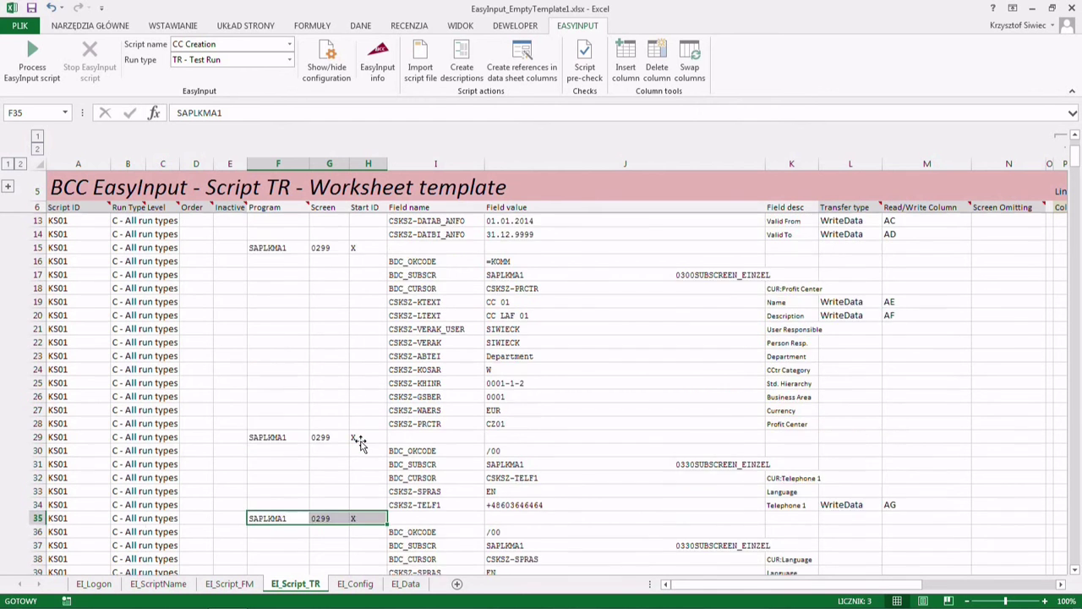
{"action": "scroll", "coordinate": [360, 443], "scroll_direction": "down", "scroll_amount": 2}
{"action": "key", "text": "ctrl+c"}
{"action": "scroll", "coordinate": [296, 524], "scroll_direction": "down", "scroll_amount": 1}
{"action": "left_click", "coordinate": [286, 517]}
{"action": "key", "text": "ctrl+v"}
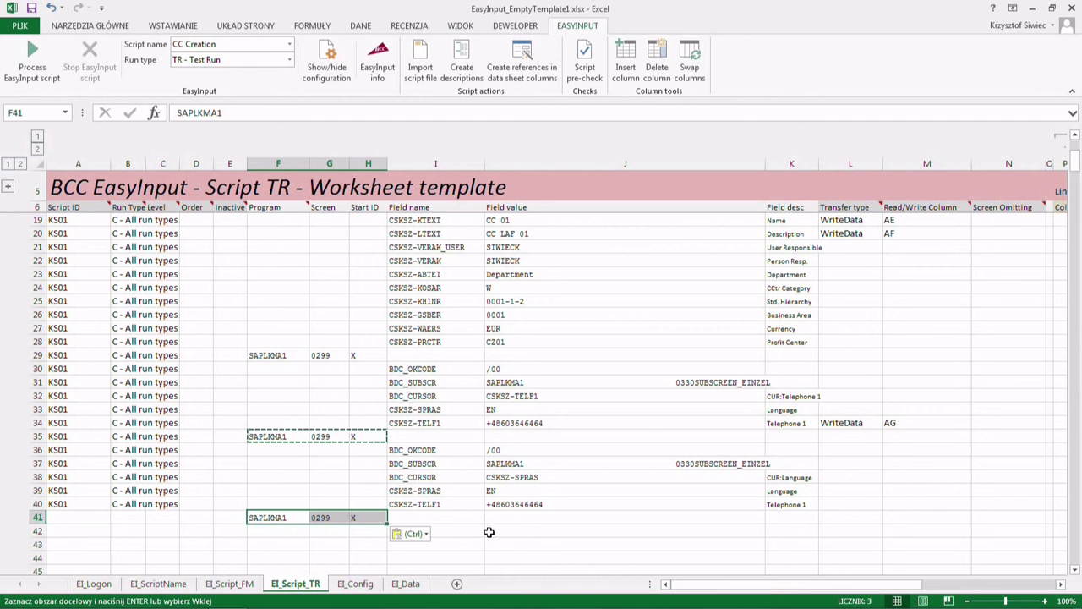
- Copy the BDC_OKCODE line into row 42, change its command to =BU, and mark it Actual run
{"action": "left_click", "coordinate": [474, 454]}
{"action": "left_click_drag", "start_coordinate": [474, 454], "coordinate": [491, 453]}
{"action": "key", "text": "ctrl+c"}
{"action": "left_click", "coordinate": [413, 531]}
{"action": "key", "text": "ctrl+v"}
{"action": "double_click", "coordinate": [484, 531]}
{"action": "type", "text": "=BU"}
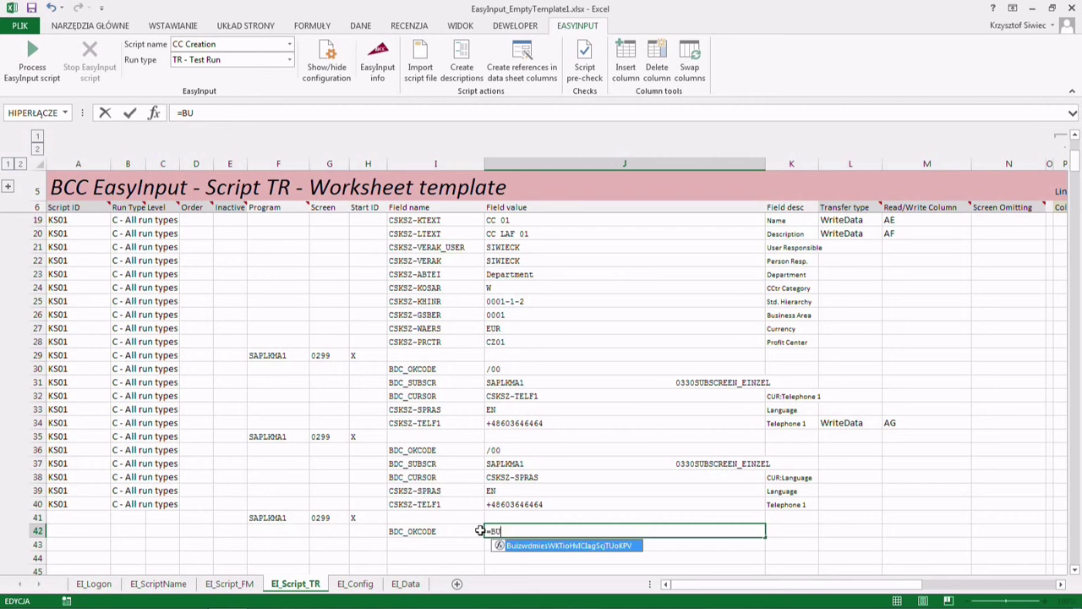
{"action": "key", "text": "Return"}
{"action": "left_click", "coordinate": [127, 518]}
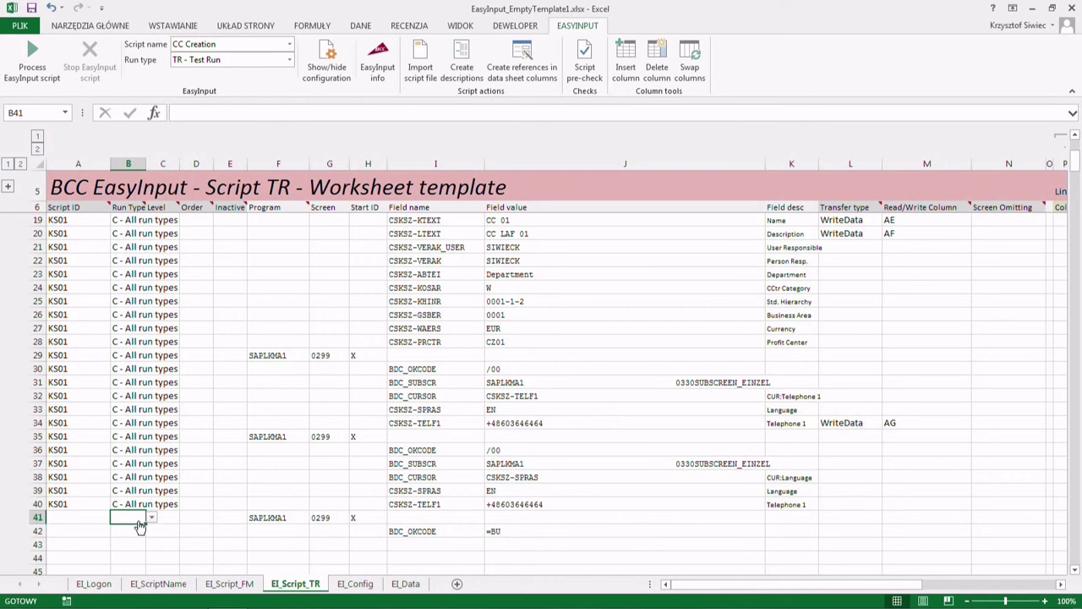
{"action": "left_click", "coordinate": [151, 517]}
{"action": "left_click", "coordinate": [139, 529]}
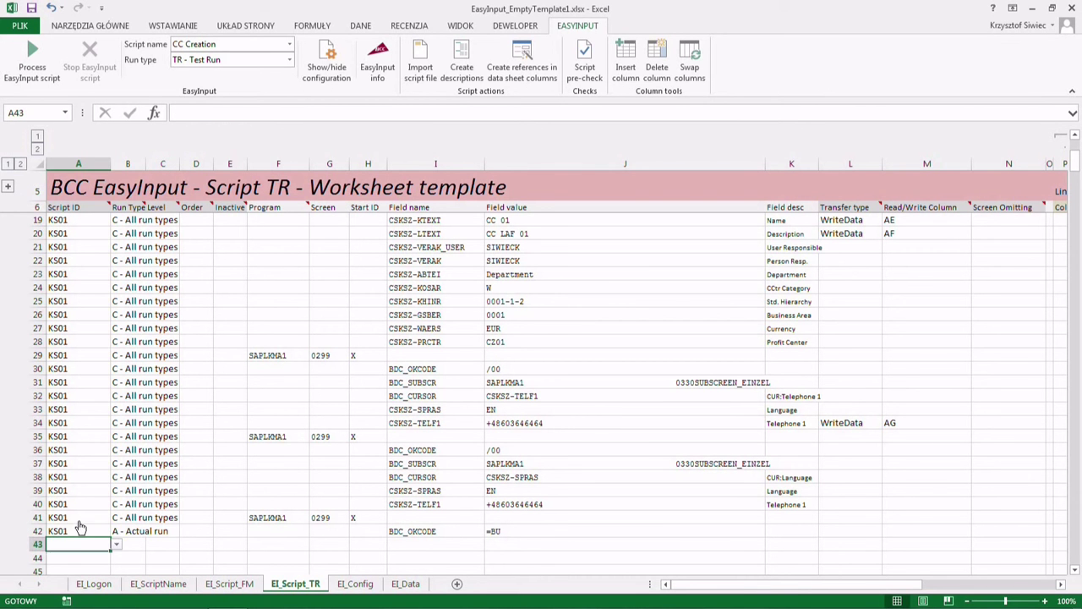
- Enter script ID KS01 in row 43 and set its run type to Test run
{"action": "type", "text": "KS01"}
{"action": "key", "text": "Return"}
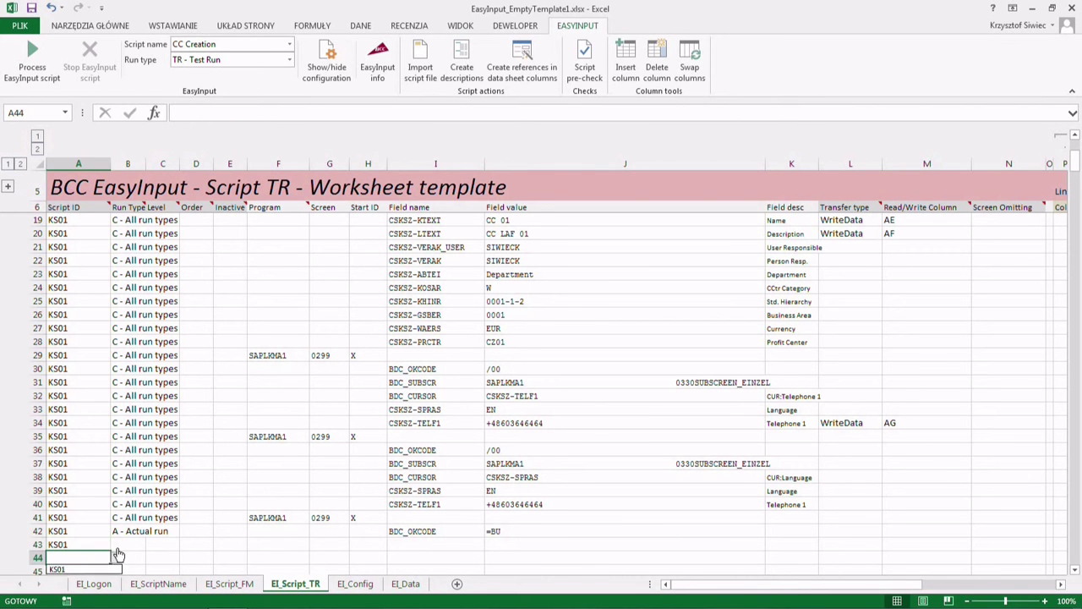
{"action": "left_click", "coordinate": [125, 543]}
{"action": "left_click", "coordinate": [152, 545]}
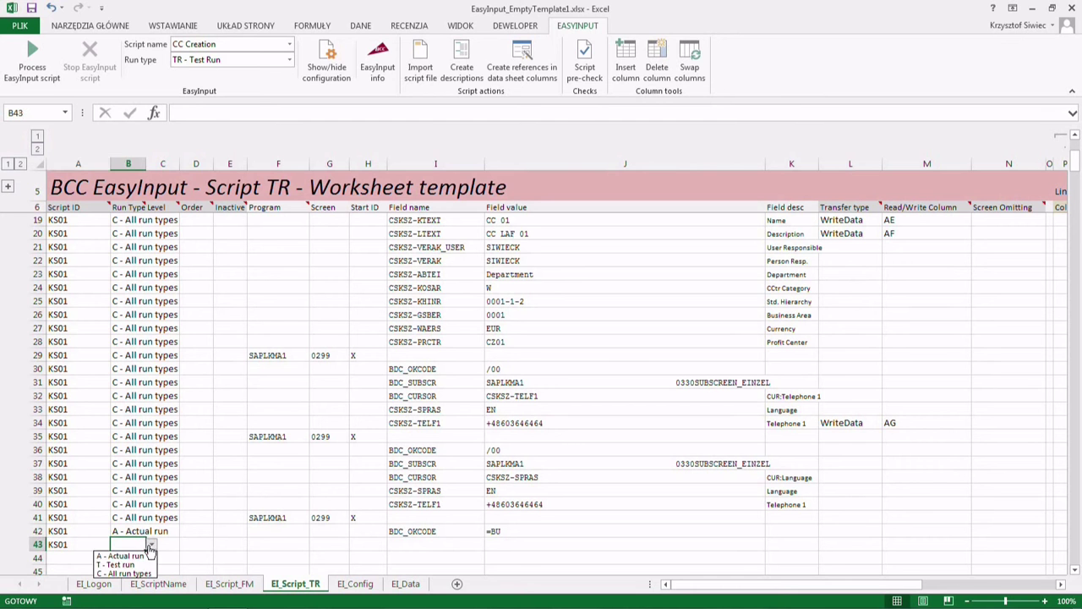
{"action": "left_click", "coordinate": [123, 564]}
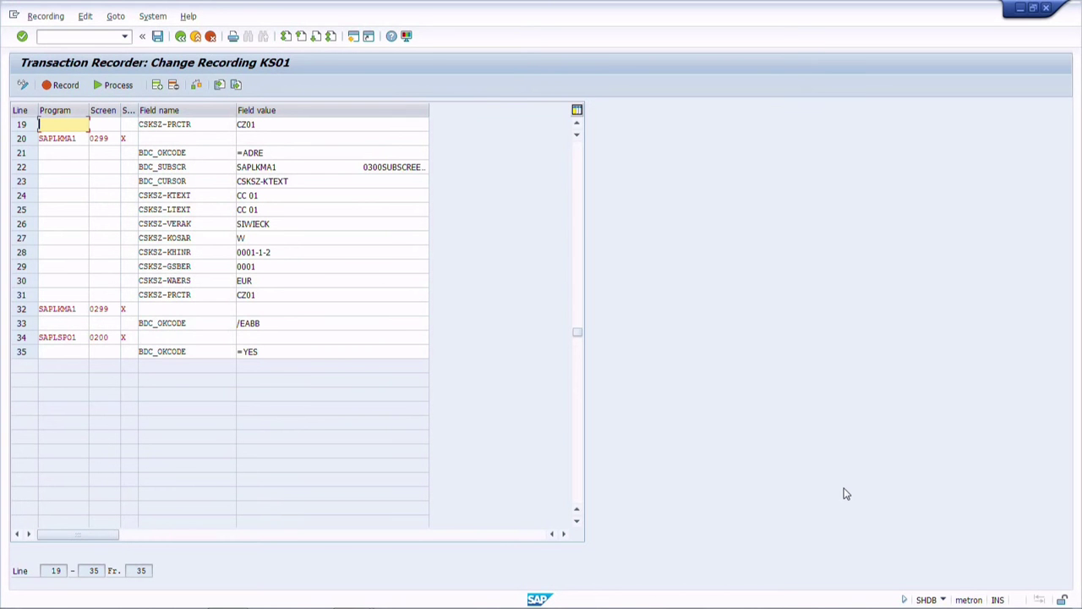
- Block-copy recorded lines 32–35 with the /EABB and =YES okcodes from the Transaction Recorder
{"action": "left_click", "coordinate": [64, 309]}
{"action": "key", "text": "ctrl+y"}
{"action": "left_click_drag", "start_coordinate": [65, 308], "coordinate": [246, 350]}
{"action": "key", "text": "ctrl+c"}
{"action": "key", "text": "alt+Tab"}
{"action": "key", "text": "alt+Tab"}
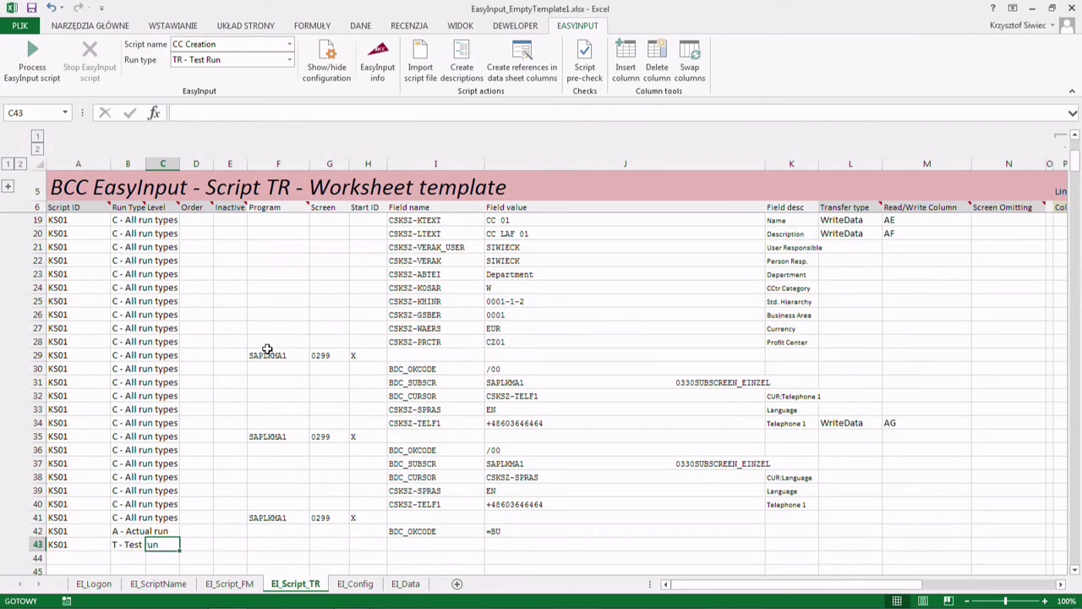
- Paste the copied SAP recording lines into the sheet starting at F43
{"action": "left_click", "coordinate": [273, 554]}
{"action": "left_click", "coordinate": [273, 543]}
{"action": "key", "text": "ctrl+v"}
- Copy the KS01 Test run ID and run type into rows 44 and 45
{"action": "scroll", "coordinate": [273, 542], "scroll_direction": "down", "scroll_amount": 2}
{"action": "left_click_drag", "start_coordinate": [61, 461], "coordinate": [123, 464]}
{"action": "key", "text": "ctrl+c"}
{"action": "left_click", "coordinate": [85, 477]}
{"action": "key", "text": "ctrl+v"}
{"action": "left_click", "coordinate": [78, 493]}
{"action": "key", "text": "ctrl+v"}
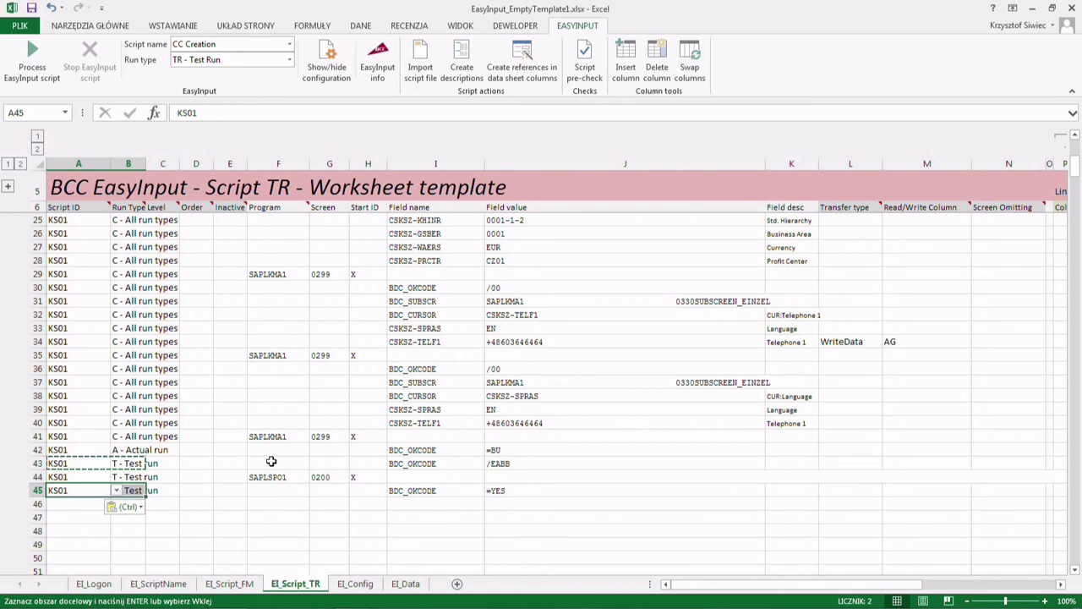
{"action": "scroll", "coordinate": [270, 461], "scroll_direction": "up", "scroll_amount": 6}
{"action": "scroll", "coordinate": [271, 461], "scroll_direction": "down", "scroll_amount": 5}
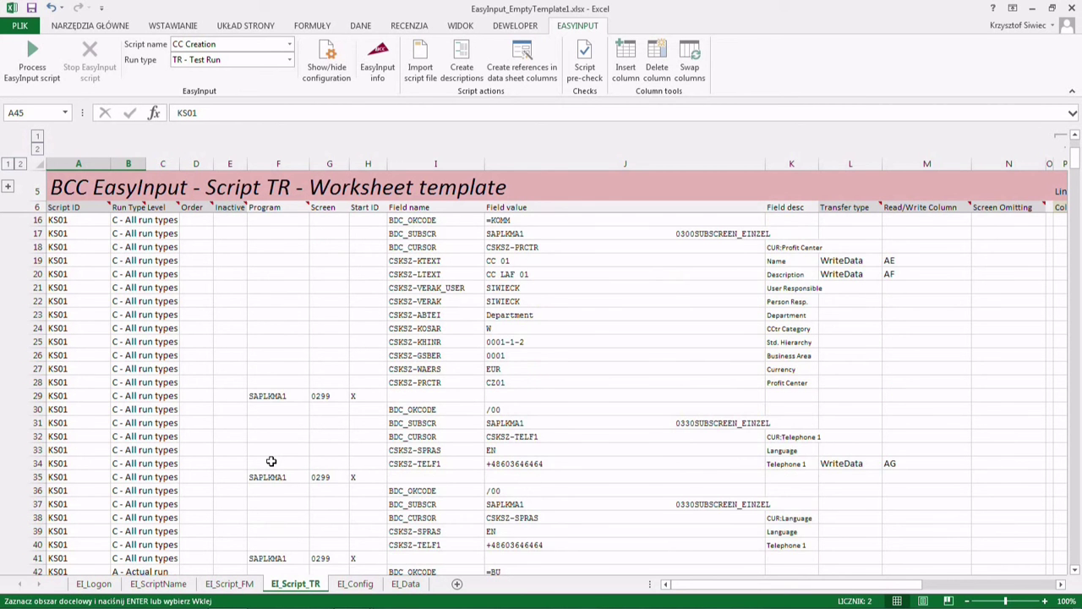
{"action": "scroll", "coordinate": [271, 460], "scroll_direction": "up", "scroll_amount": 5}
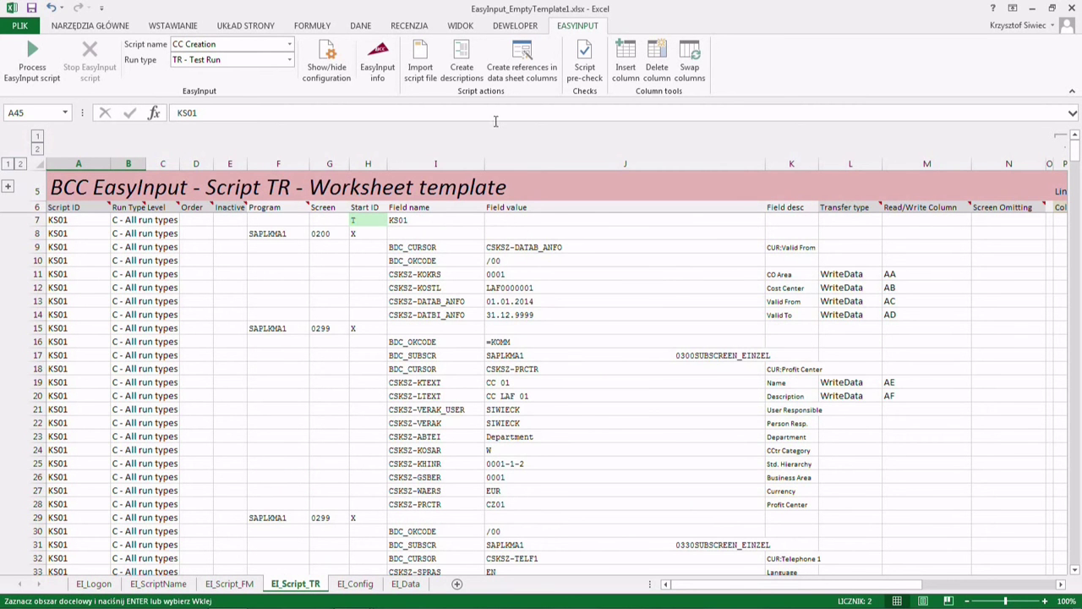
- Pass the script pre-check, then generate EI_Data column references with the SAP logon
{"action": "left_click", "coordinate": [582, 72]}
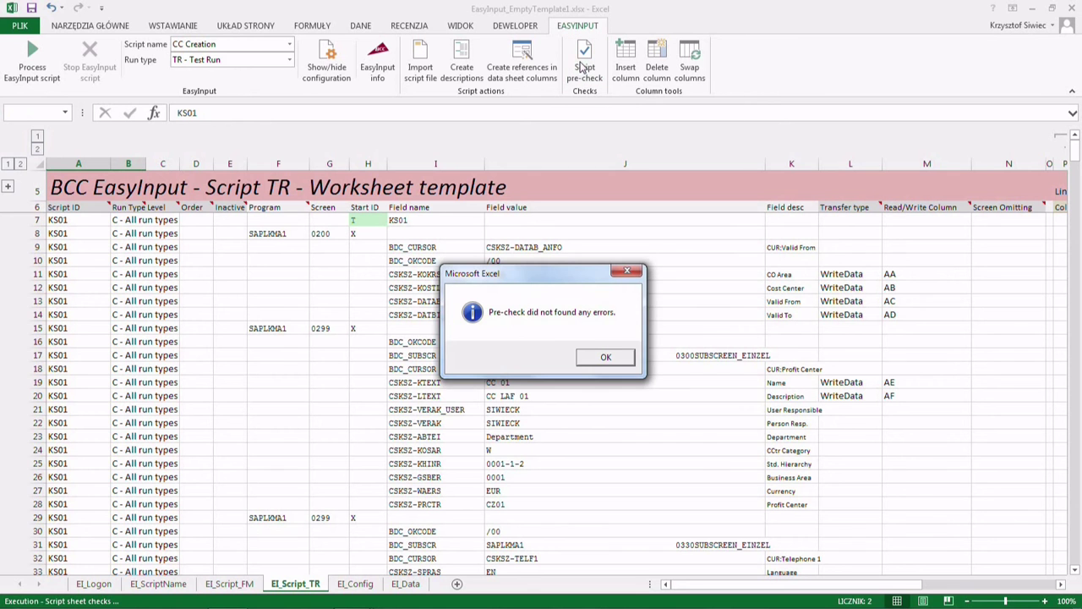
{"action": "left_click", "coordinate": [602, 358]}
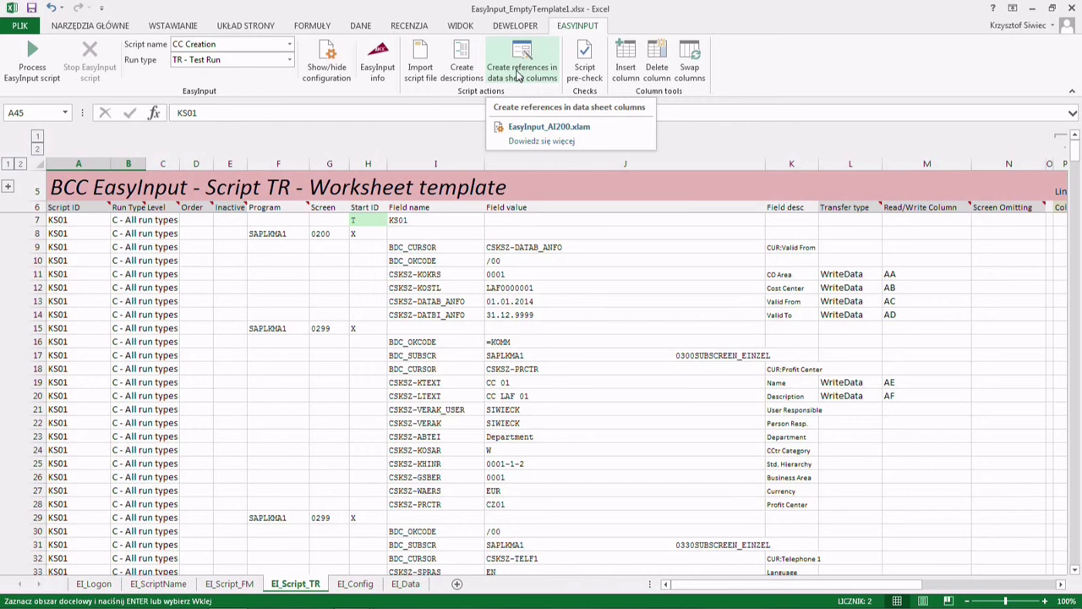
{"action": "left_click", "coordinate": [519, 76]}
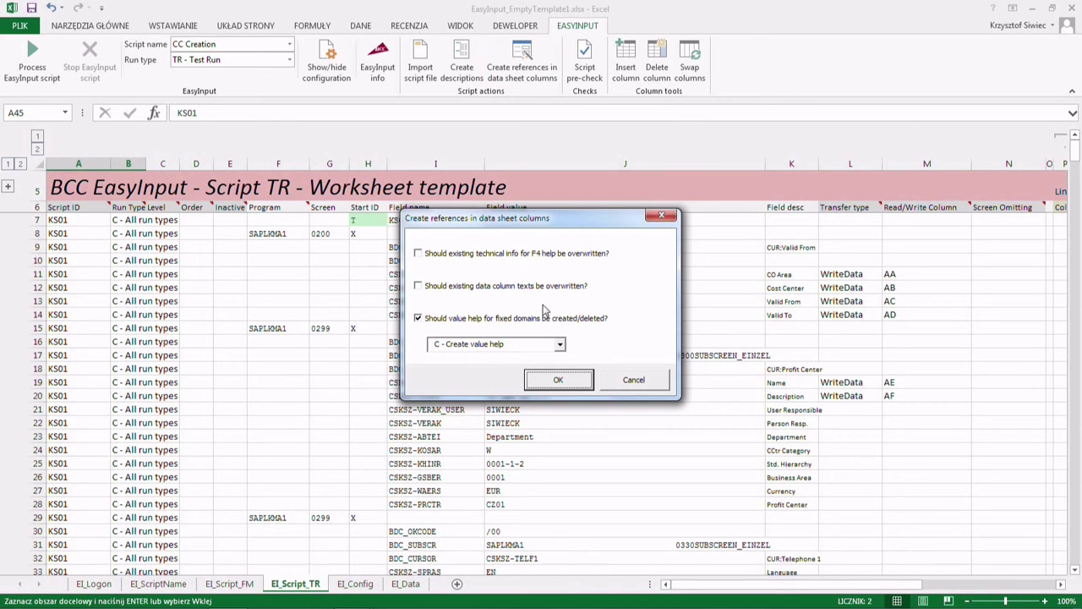
{"action": "left_click", "coordinate": [538, 380]}
{"action": "type", "text": "******"}
{"action": "key", "text": "Return"}
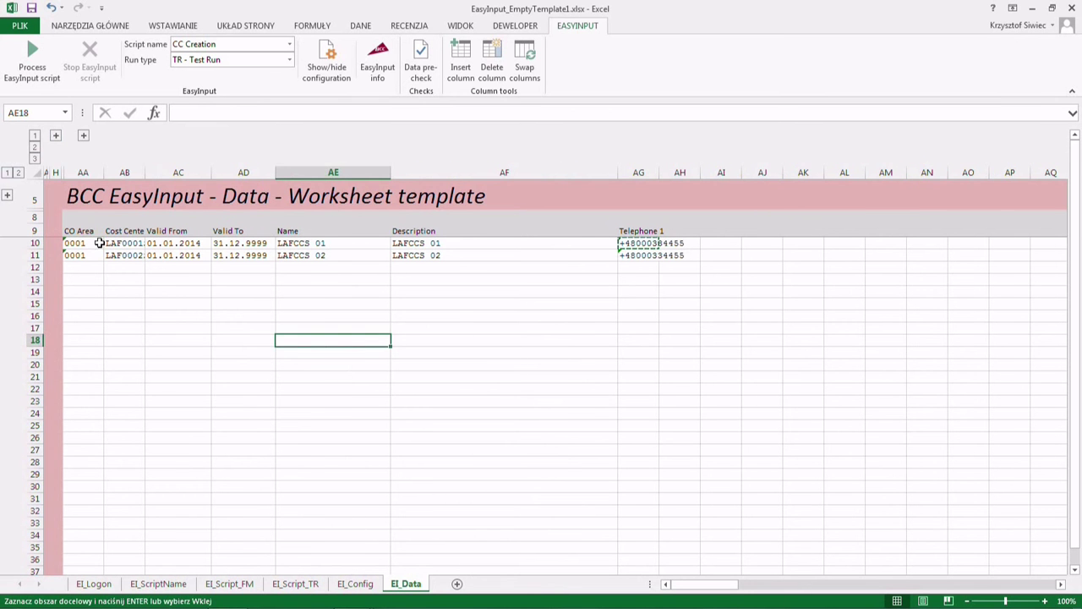
- Test-run the KS01 script with SAP logon and confirm both rows show OK in B10:B11
{"action": "left_click", "coordinate": [56, 135]}
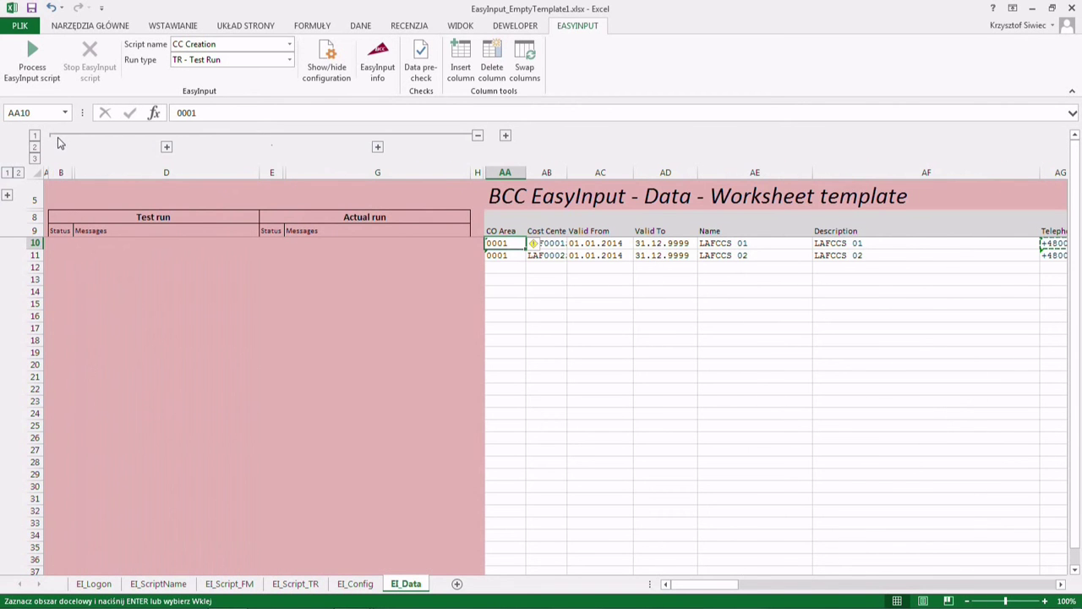
{"action": "left_click", "coordinate": [32, 57]}
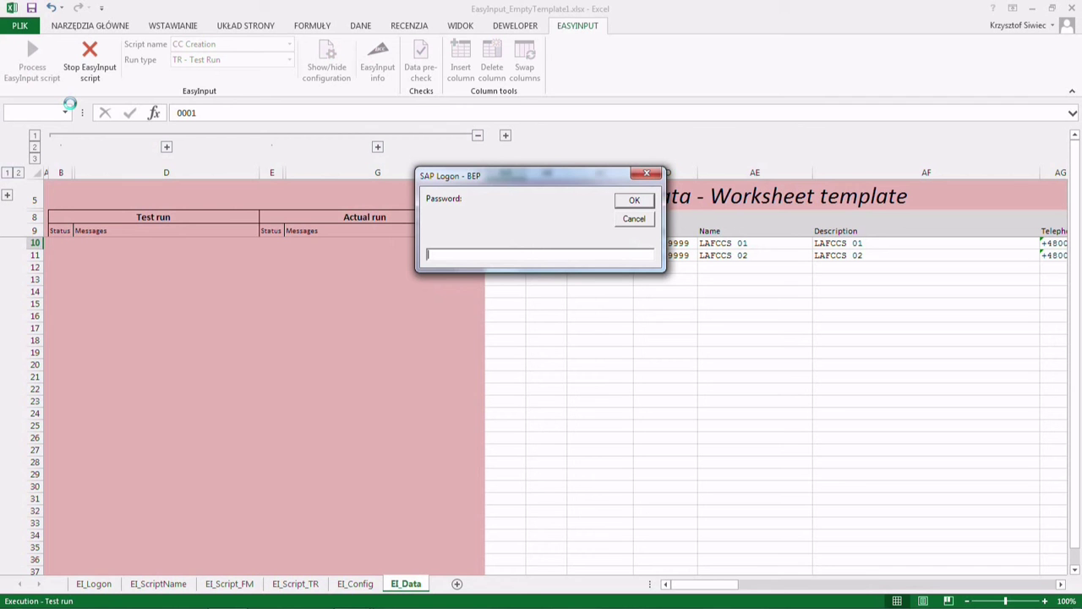
{"action": "type", "text": "****"}
{"action": "key", "text": "Return"}
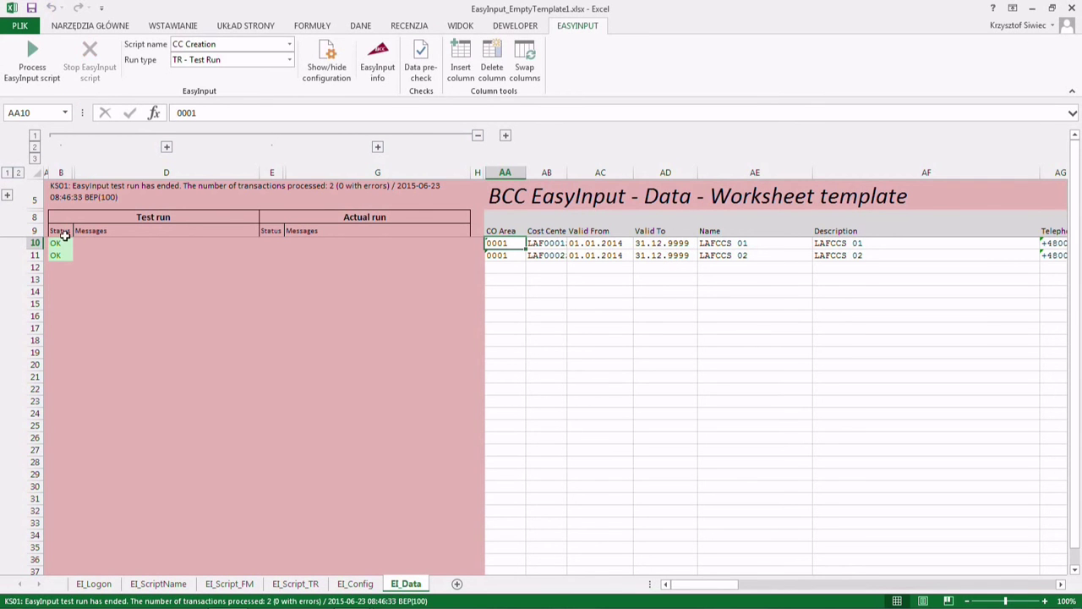
{"action": "left_click_drag", "start_coordinate": [62, 244], "coordinate": [66, 255]}
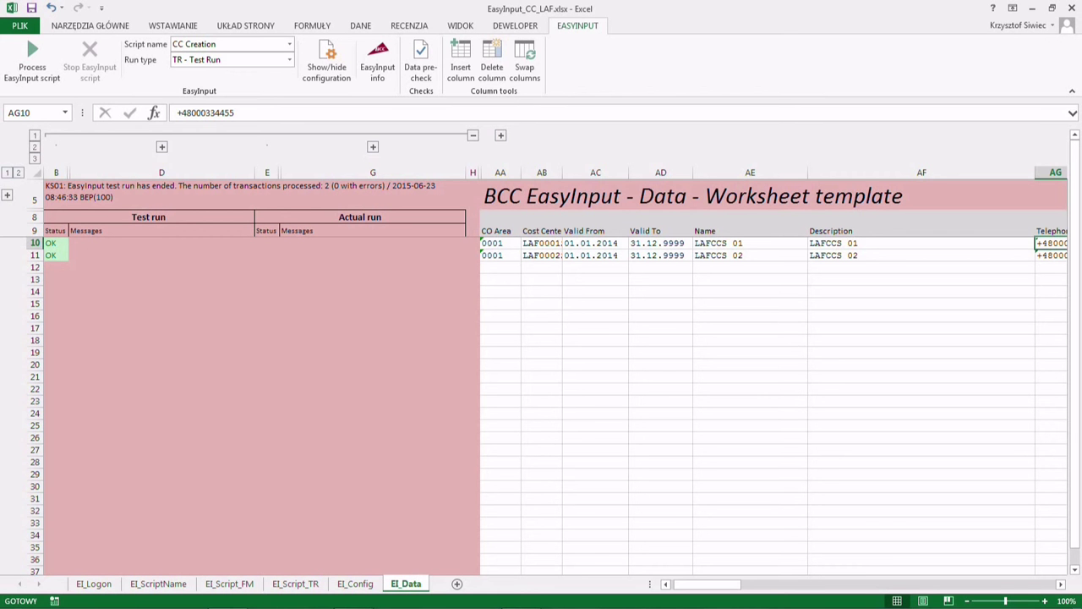
- On EI_Script_TR, review the screen 0299 block in rows 29–34 and its Program cells
{"action": "left_click", "coordinate": [295, 583]}
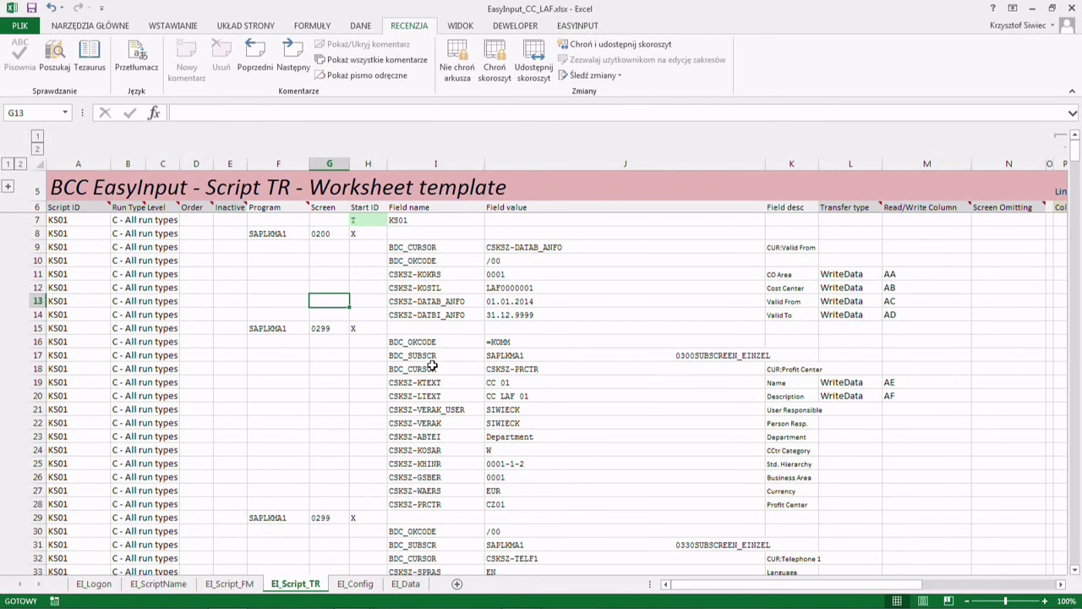
{"action": "scroll", "coordinate": [432, 365], "scroll_direction": "down", "scroll_amount": 3}
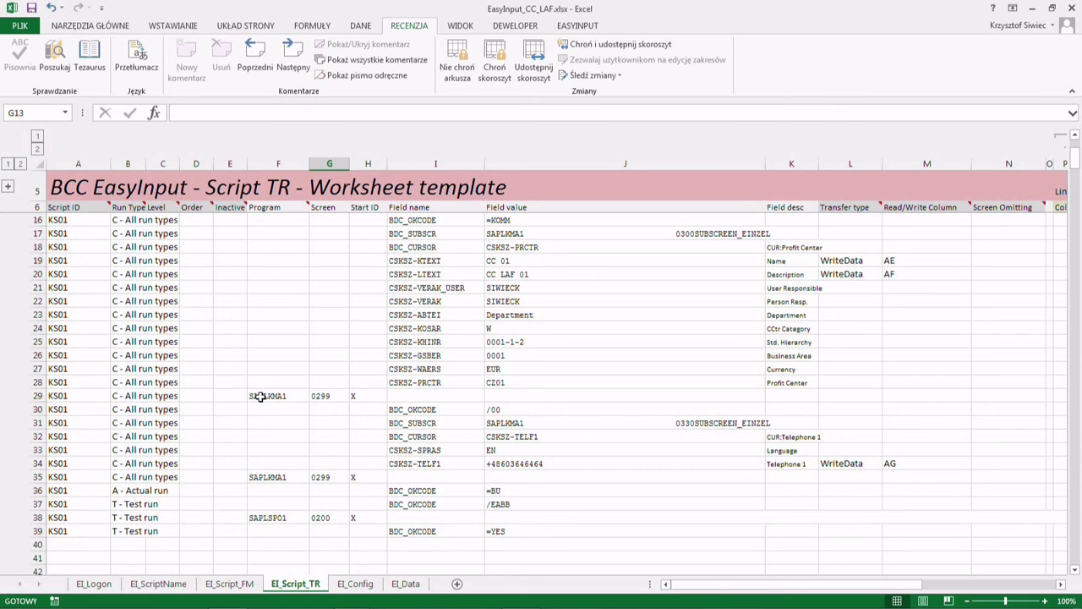
{"action": "left_click_drag", "start_coordinate": [68, 400], "coordinate": [887, 463]}
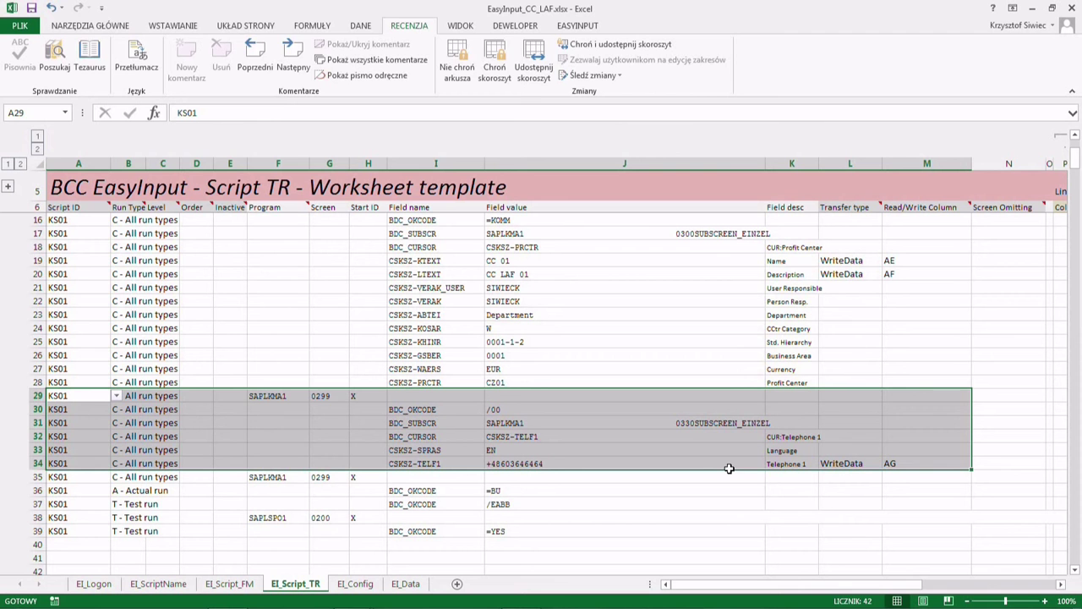
{"action": "left_click", "coordinate": [716, 399]}
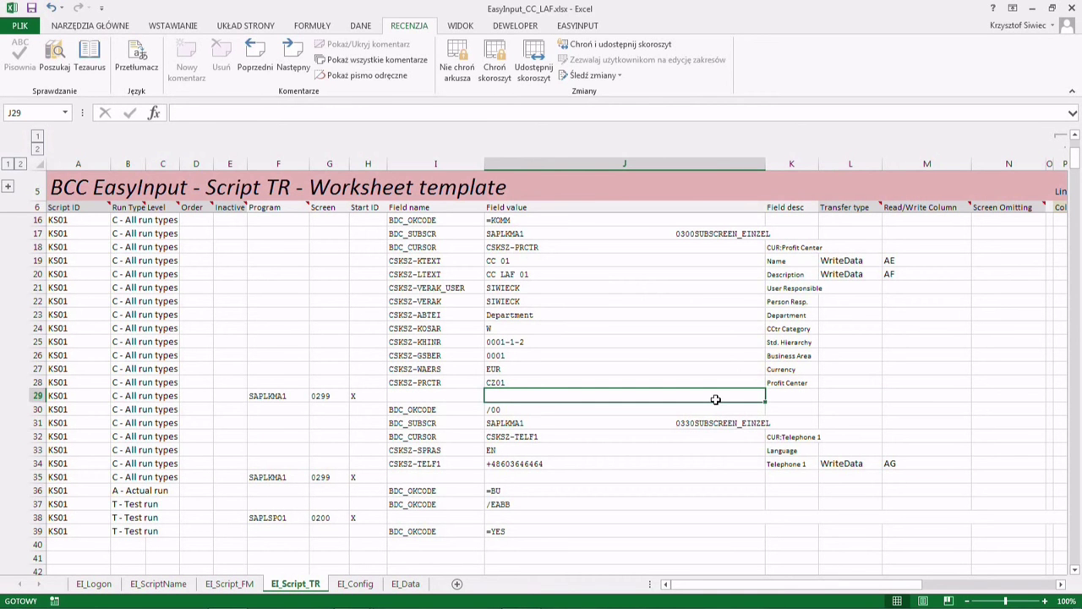
{"action": "left_click_drag", "start_coordinate": [279, 394], "coordinate": [292, 463]}
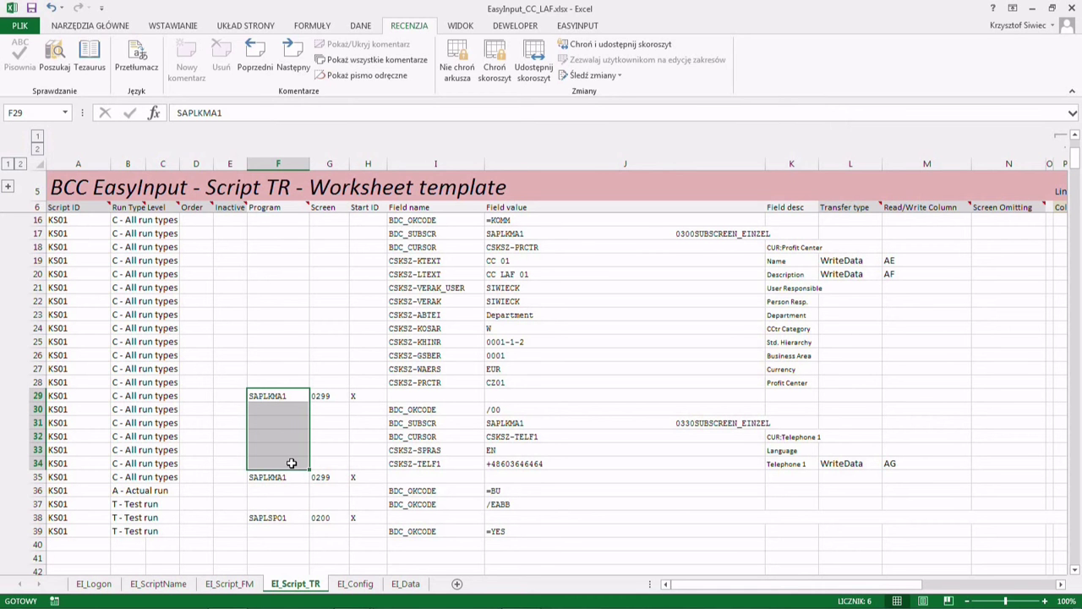
- Walk across rows 34 and 29 to the field value and line formula columns
{"action": "left_click", "coordinate": [398, 470]}
{"action": "key", "text": "Right"}
{"action": "key", "text": "Right"}
{"action": "key", "text": "Right"}
{"action": "key", "text": "Right"}
{"action": "key", "text": "Right"}
{"action": "key", "text": "Right"}
{"action": "key", "text": "Right"}
{"action": "key", "text": "Right"}
{"action": "key", "text": "Right"}
{"action": "key", "text": "Right"}
{"action": "key", "text": "Right"}
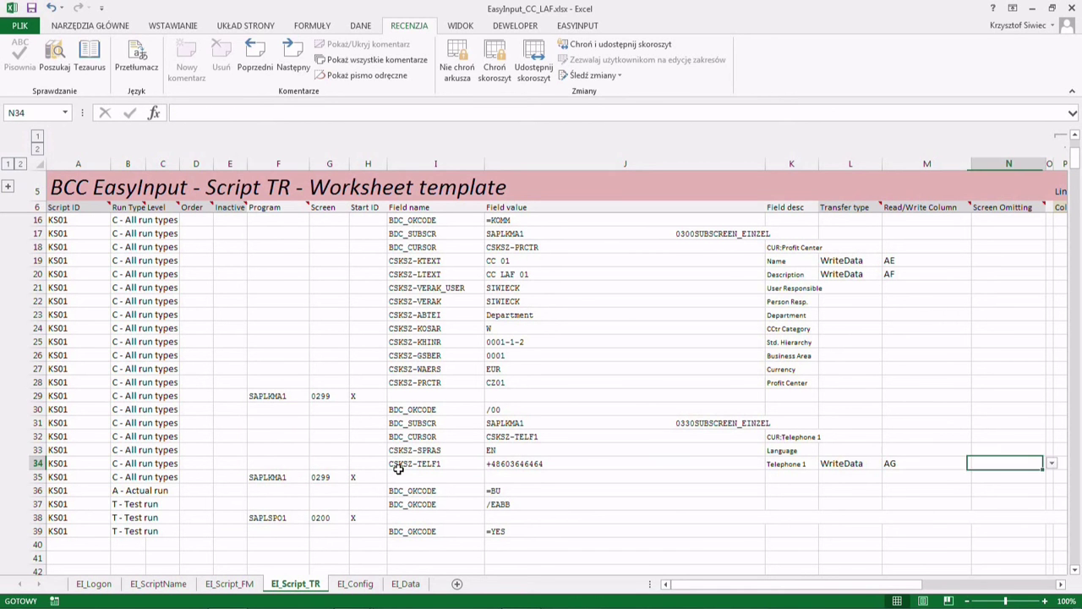
{"action": "key", "text": "Right"}
{"action": "key", "text": "Right"}
{"action": "key", "text": "Right"}
{"action": "key", "text": "Left"}
{"action": "key", "text": "Left"}
{"action": "key", "text": "Left"}
{"action": "key", "text": "Left"}
{"action": "key", "text": "Left"}
{"action": "key", "text": "Left"}
{"action": "key", "text": "Left"}
{"action": "key", "text": "Left"}
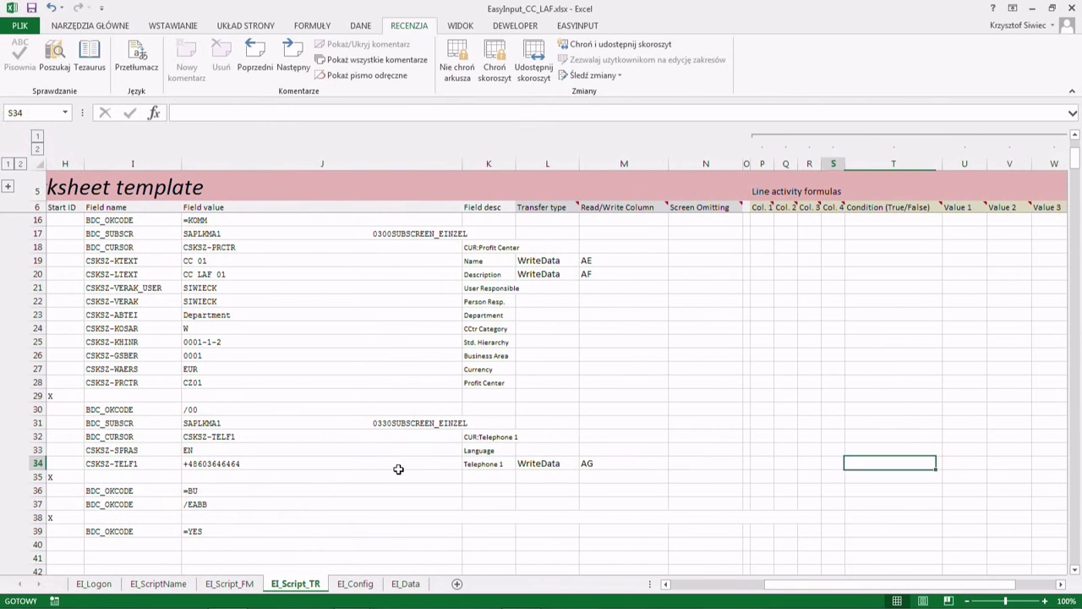
{"action": "key", "text": "Up"}
{"action": "key", "text": "Up"}
{"action": "key", "text": "Up"}
{"action": "key", "text": "Up"}
{"action": "key", "text": "Up"}
{"action": "key", "text": "Up"}
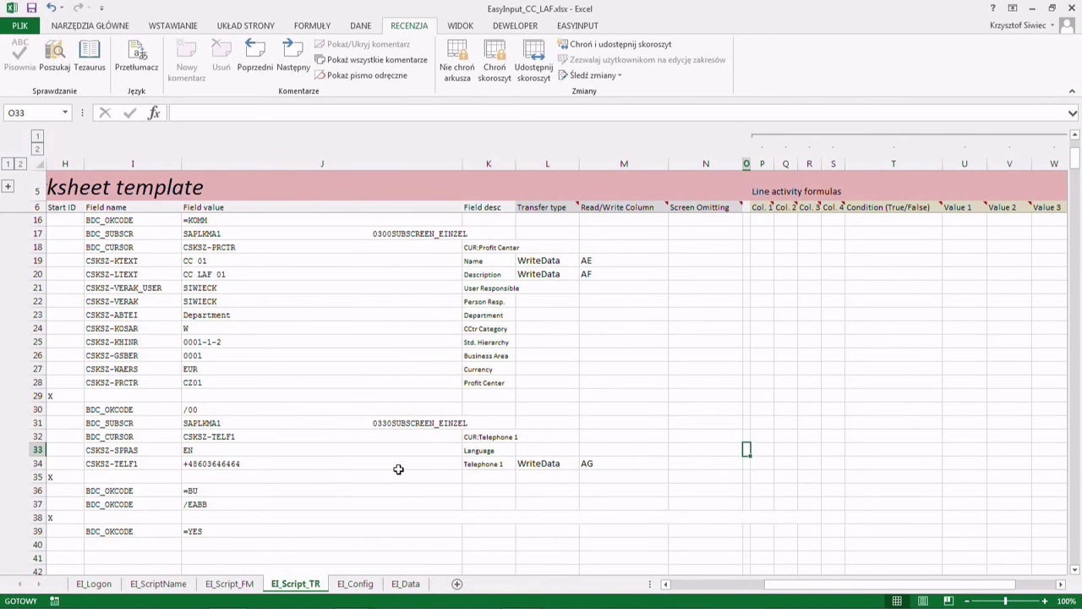
{"action": "key", "text": "Down"}
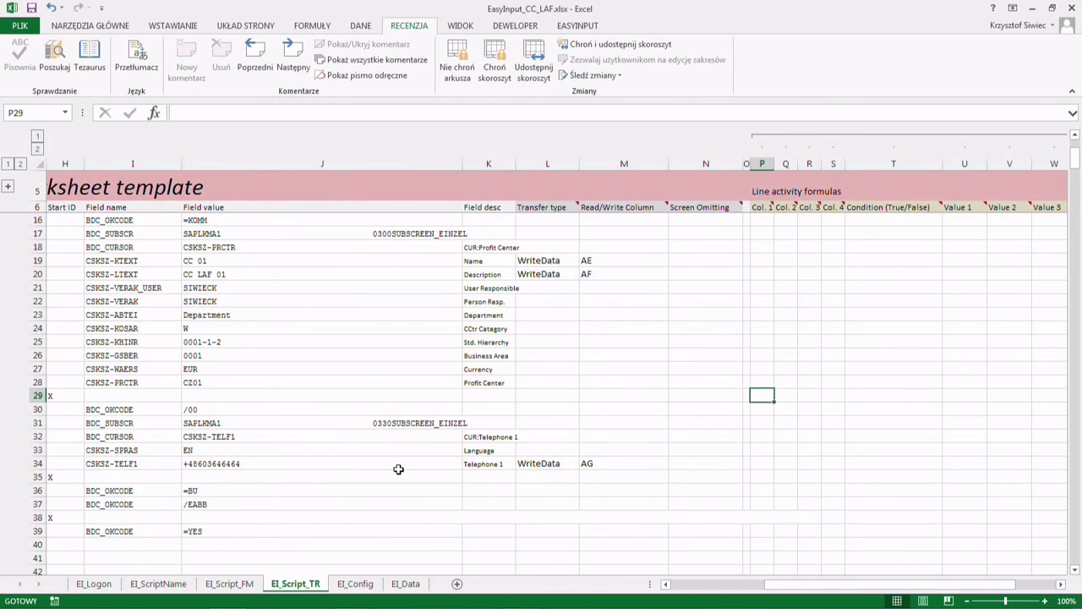
{"action": "key", "text": "Left"}
{"action": "key", "text": "Left"}
{"action": "key", "text": "Left"}
{"action": "key", "text": "Left"}
{"action": "key", "text": "Left"}
{"action": "key", "text": "Home"}
{"action": "key", "text": "Right"}
{"action": "key", "text": "Right"}
{"action": "key", "text": "Right"}
{"action": "key", "text": "Right"}
{"action": "key", "text": "Right"}
{"action": "key", "text": "Right"}
{"action": "key", "text": "Right"}
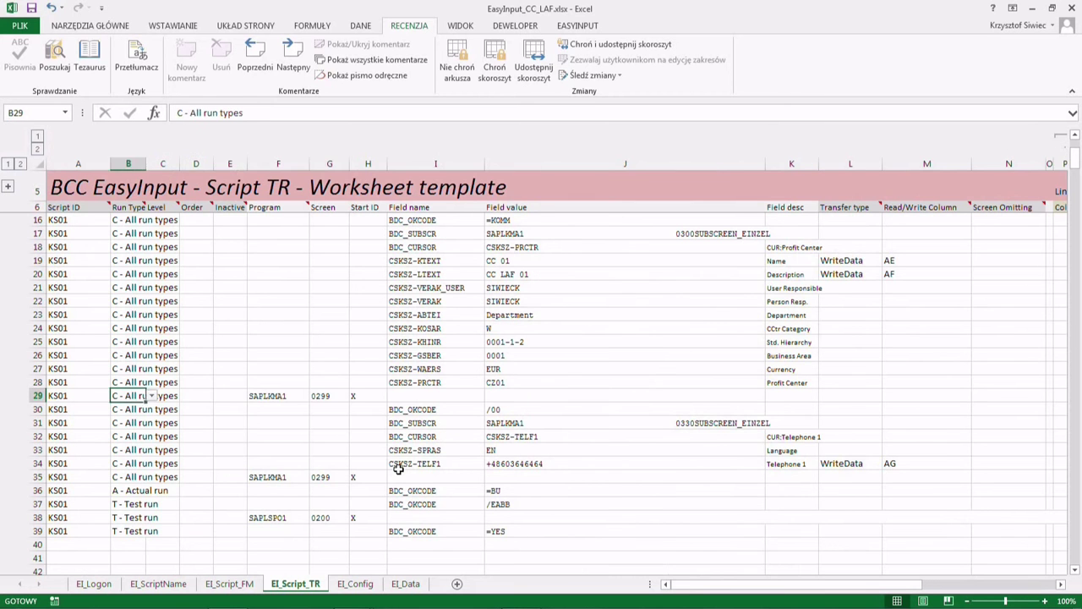
{"action": "key", "text": "Right"}
{"action": "key", "text": "Right"}
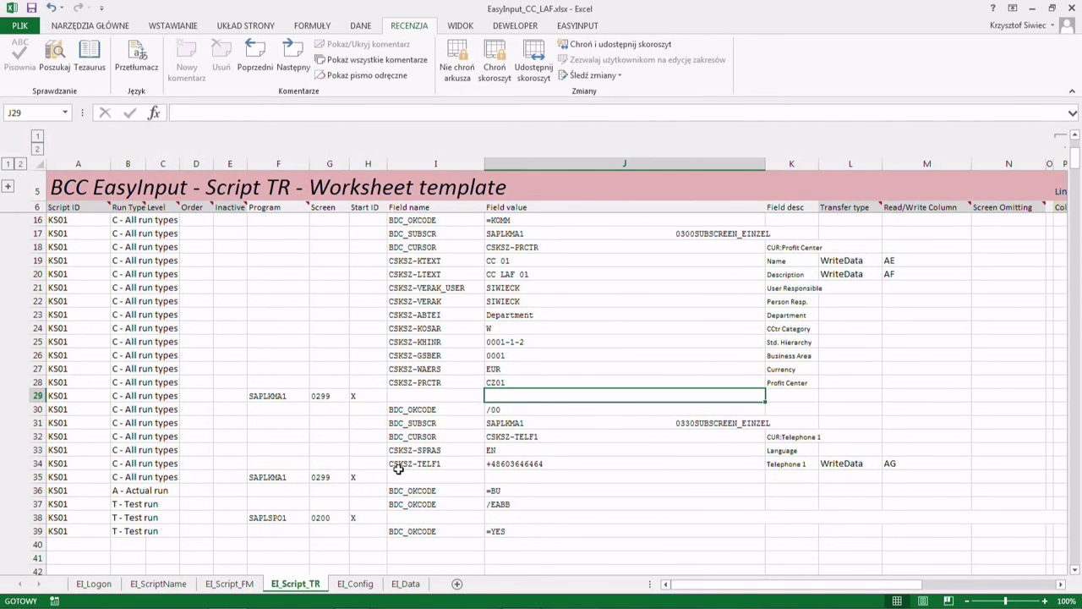
{"action": "key", "text": "Right"}
{"action": "key", "text": "Right"}
{"action": "key", "text": "Right"}
{"action": "key", "text": "Right"}
{"action": "key", "text": "Right"}
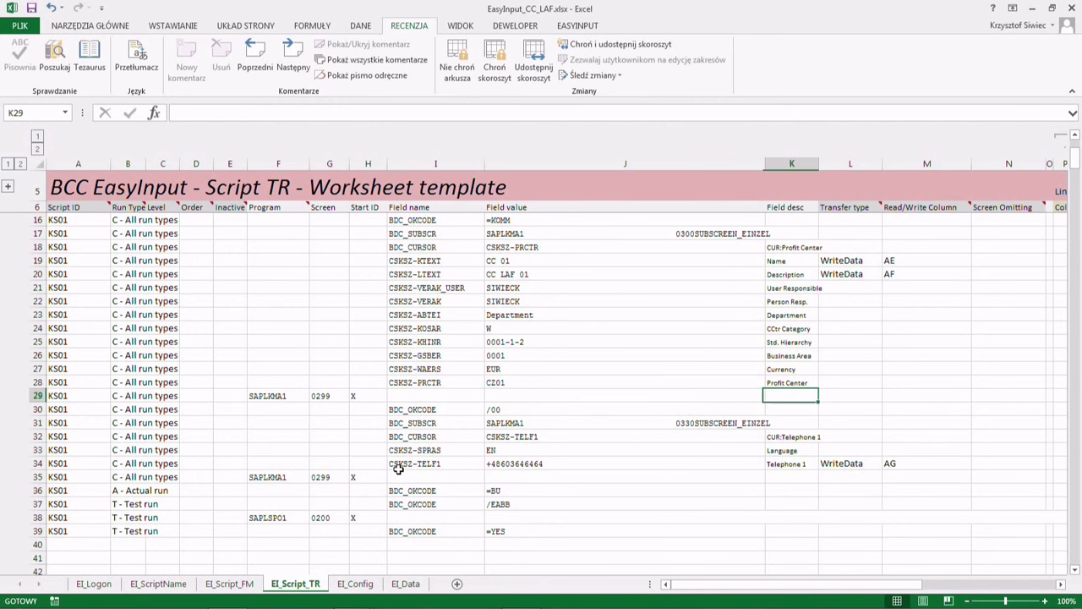
{"action": "key", "text": "Right"}
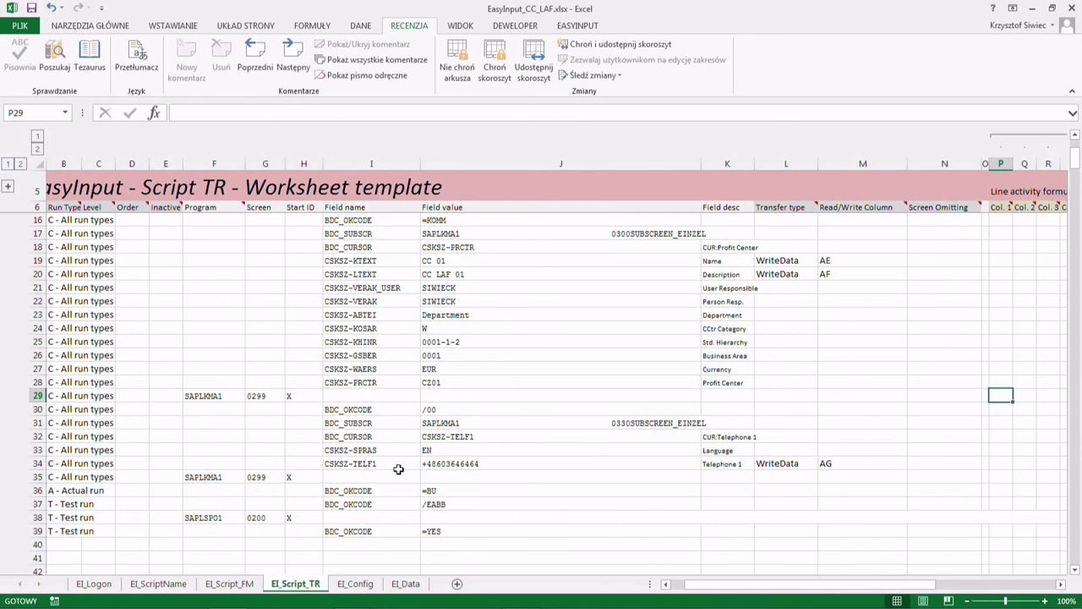
- Compare the script's 0299 lines with the EI_Data sheet columns
{"action": "left_click", "coordinate": [405, 583]}
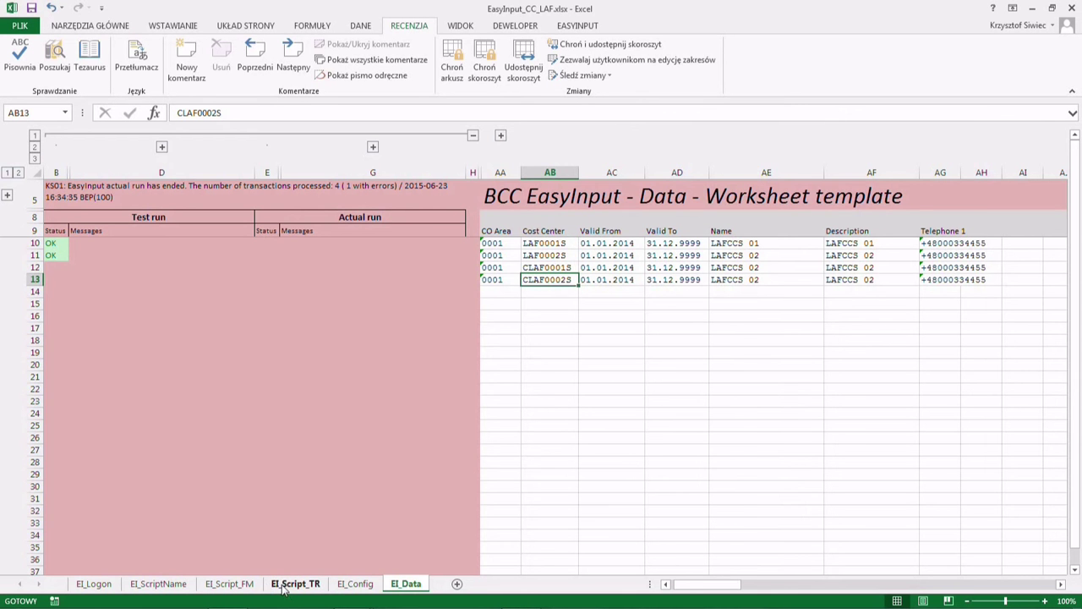
{"action": "left_click", "coordinate": [288, 588]}
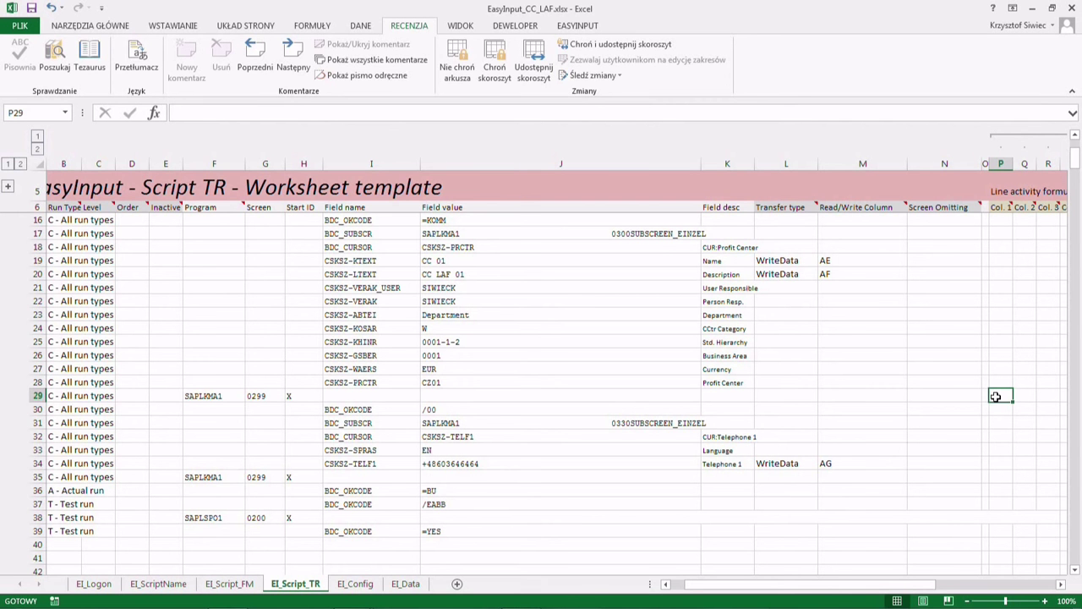
{"action": "left_click", "coordinate": [404, 586]}
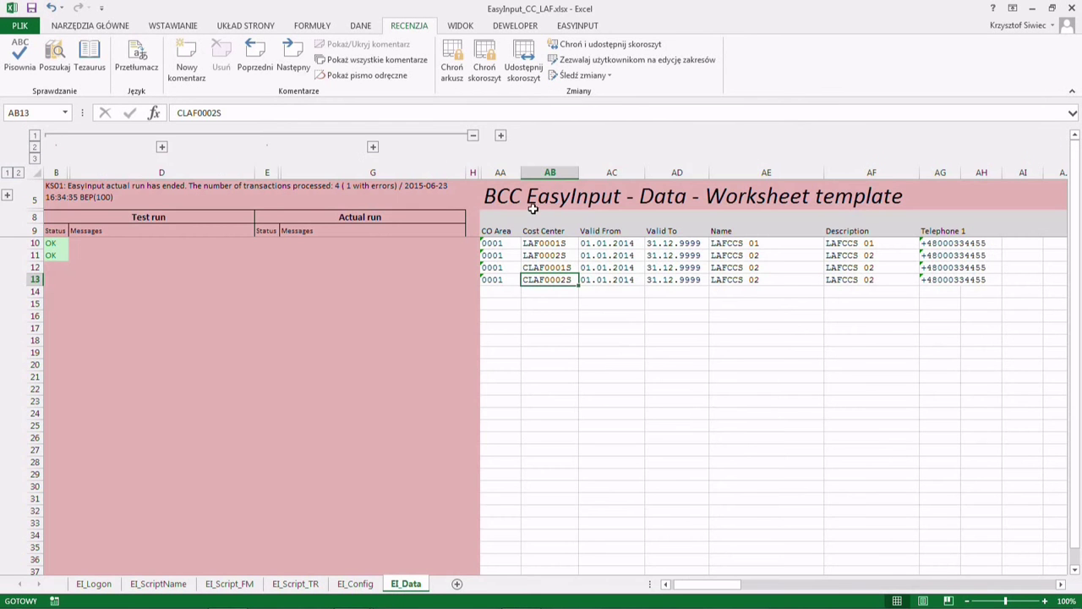
{"action": "left_click", "coordinate": [292, 585]}
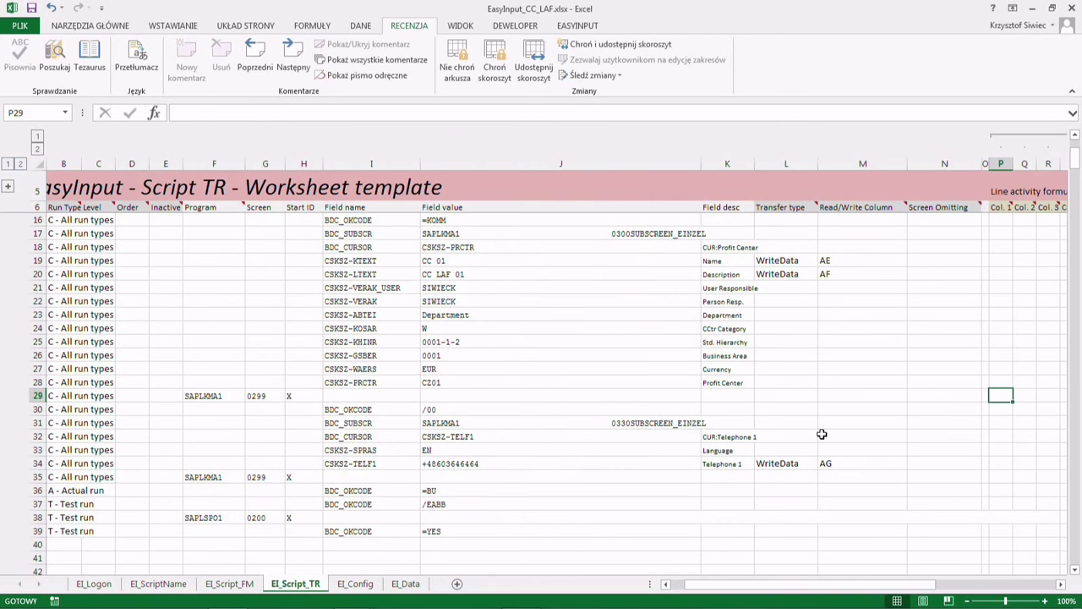
{"action": "type", "text": "AB"}
{"action": "key", "text": "Tab"}
{"action": "key", "text": "Tab"}
{"action": "key", "text": "Tab"}
{"action": "key", "text": "Tab"}
{"action": "key", "text": "Tab"}
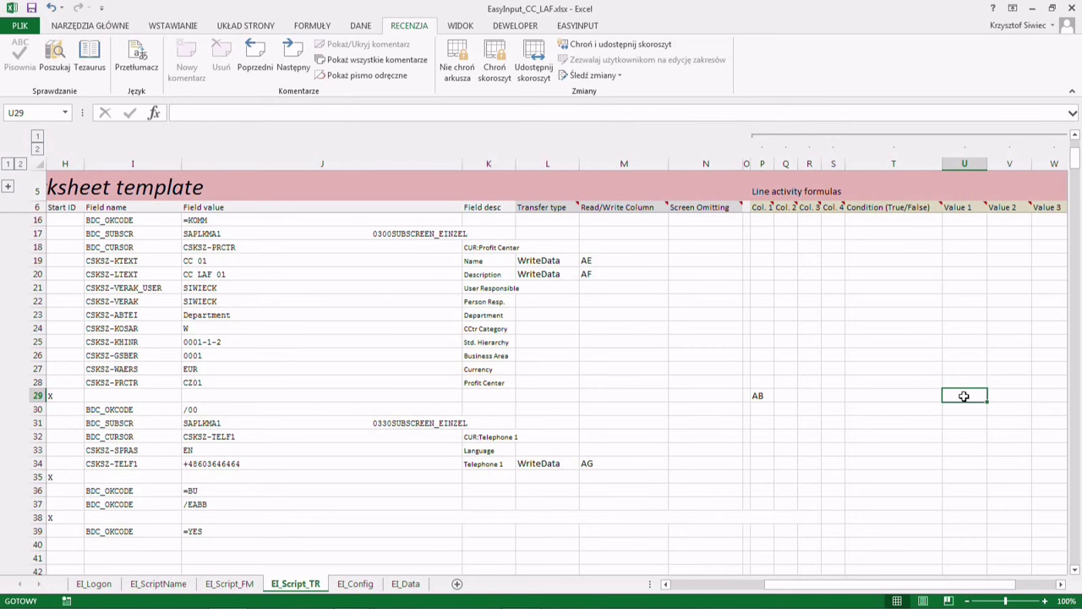
{"action": "type", "text": "C1"}
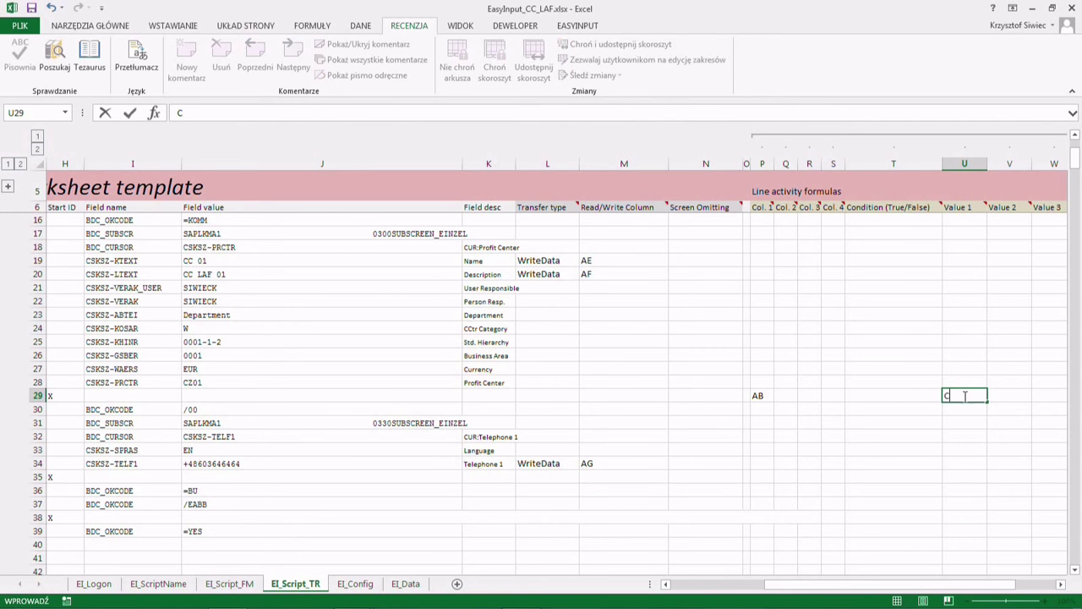
{"action": "key", "text": "ctrl+Return"}
{"action": "left_click", "coordinate": [906, 396]}
{"action": "left_click", "coordinate": [954, 396]}
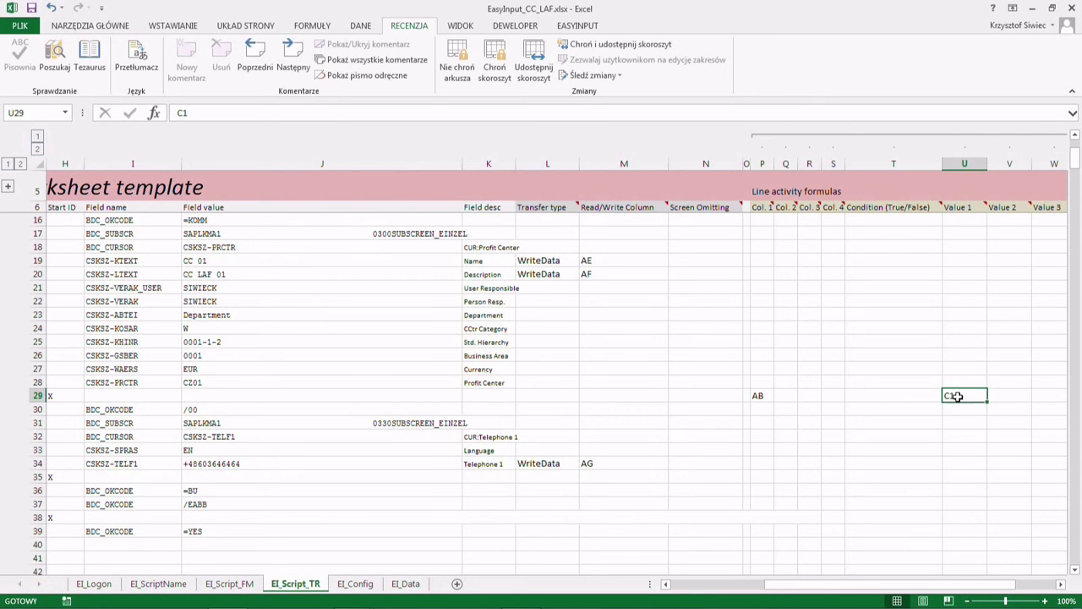
{"action": "left_click", "coordinate": [915, 397]}
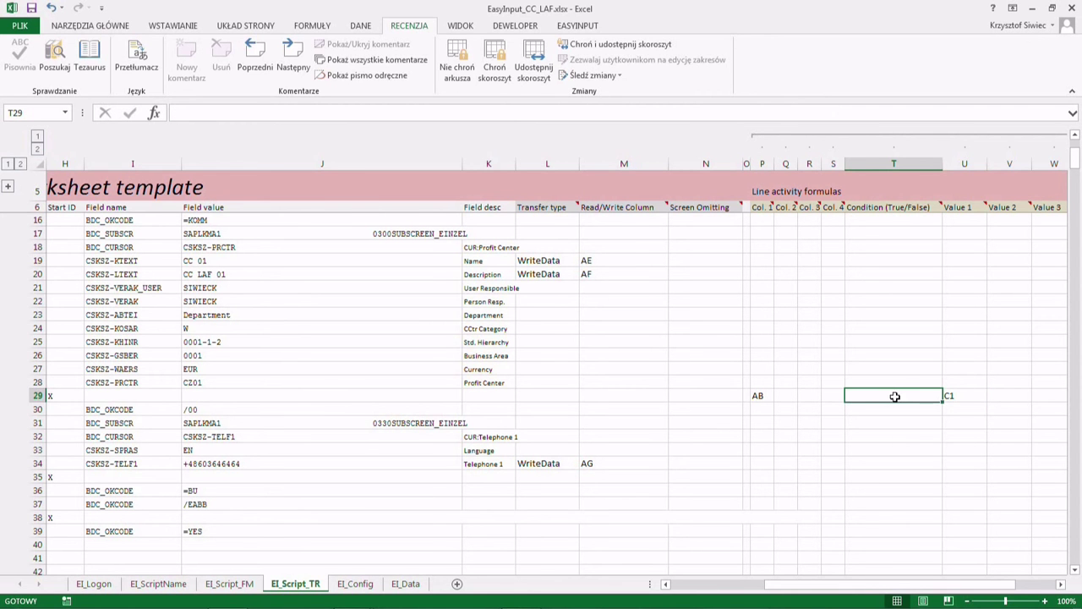
{"action": "left_click", "coordinate": [879, 208]}
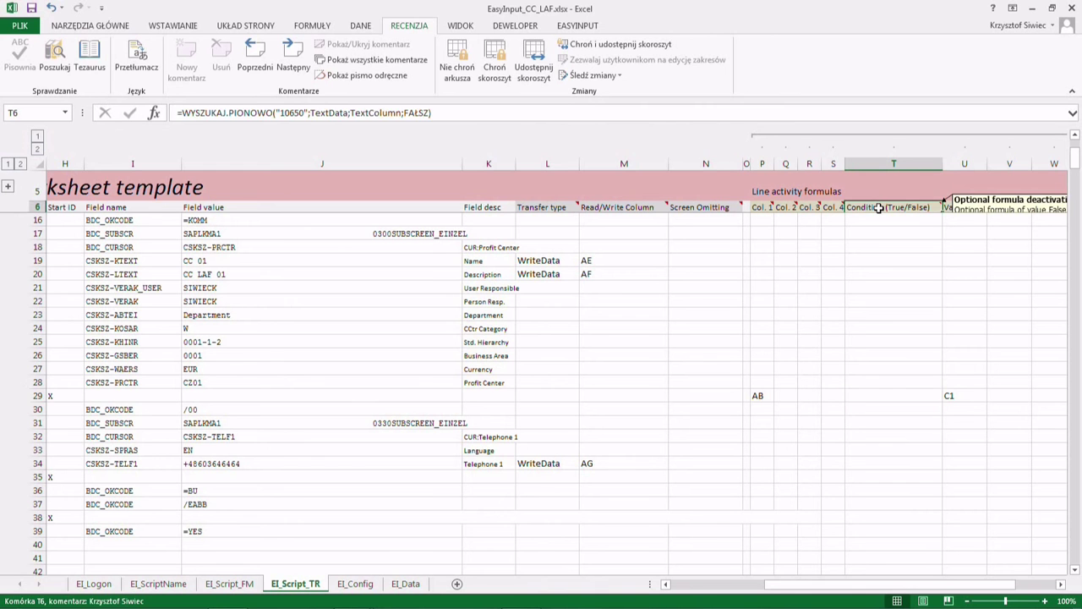
{"action": "left_click", "coordinate": [875, 394]}
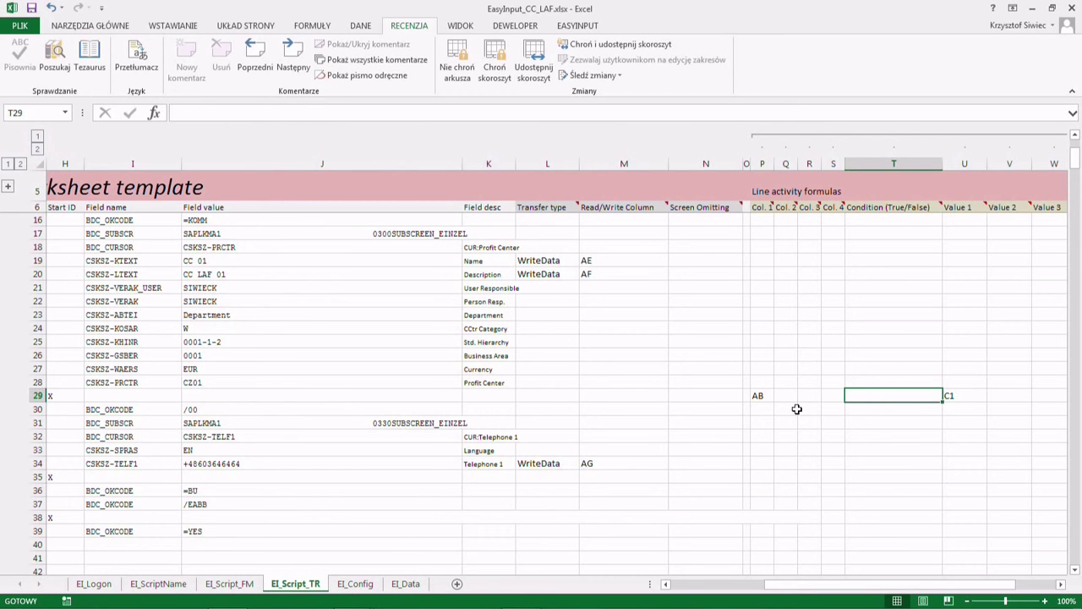
{"action": "left_click", "coordinate": [34, 396]}
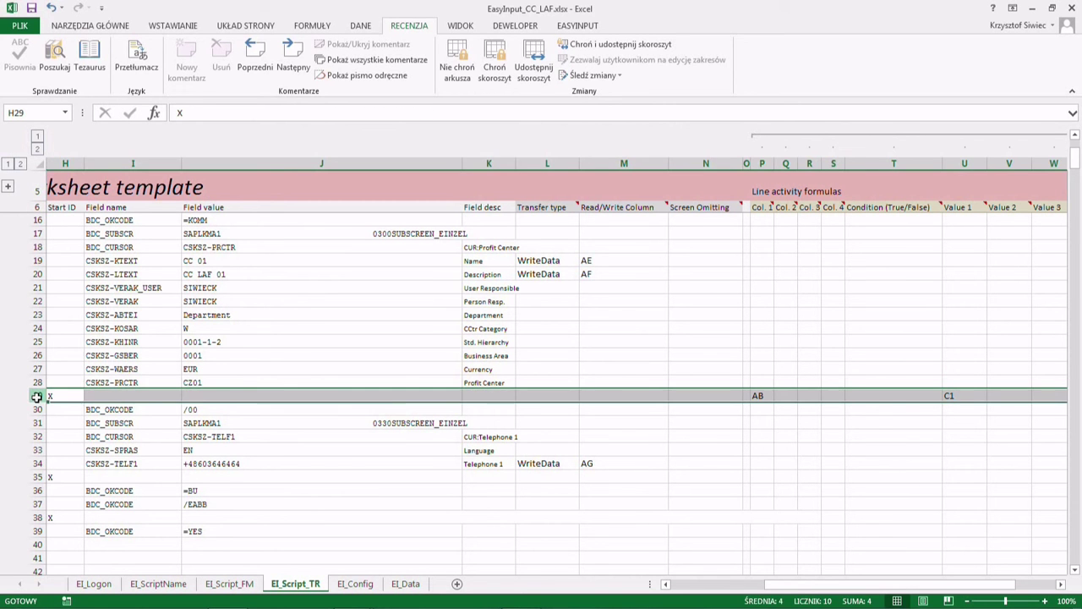
{"action": "left_click", "coordinate": [864, 394]}
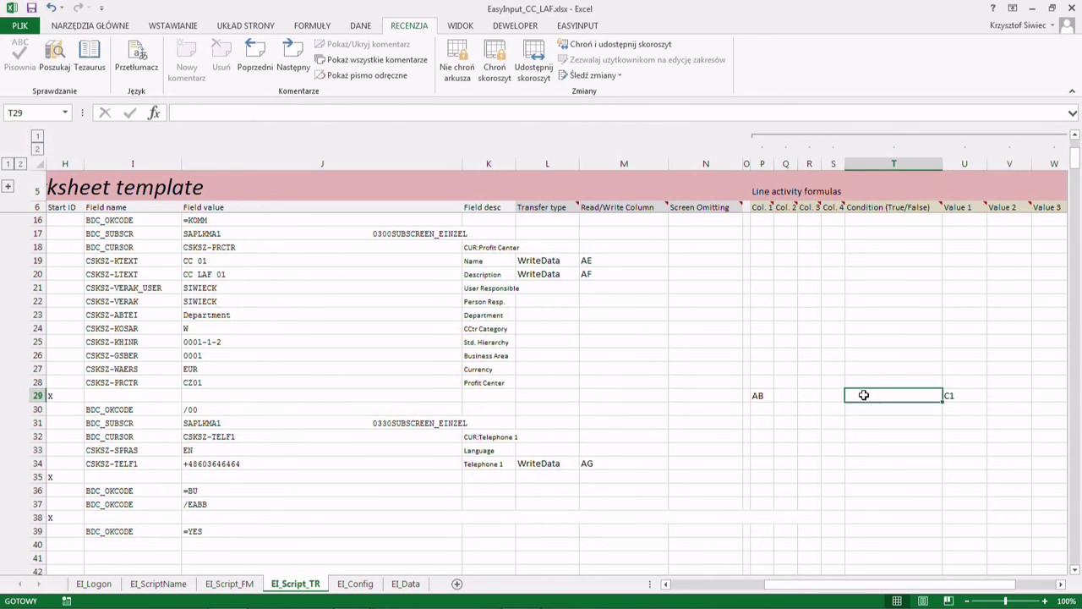
{"action": "left_click", "coordinate": [37, 396]}
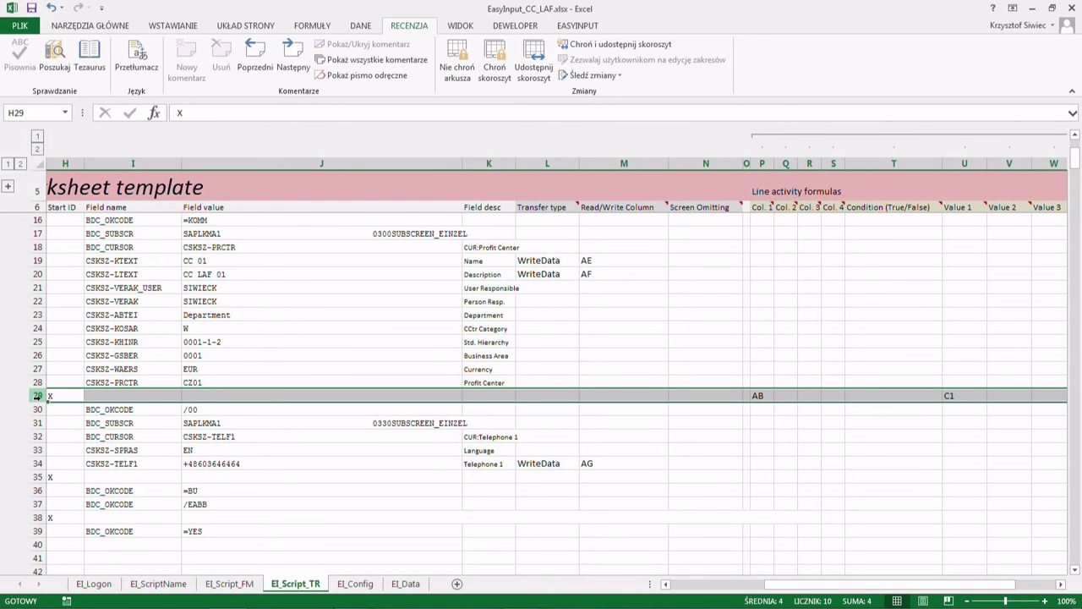
{"action": "left_click", "coordinate": [879, 395]}
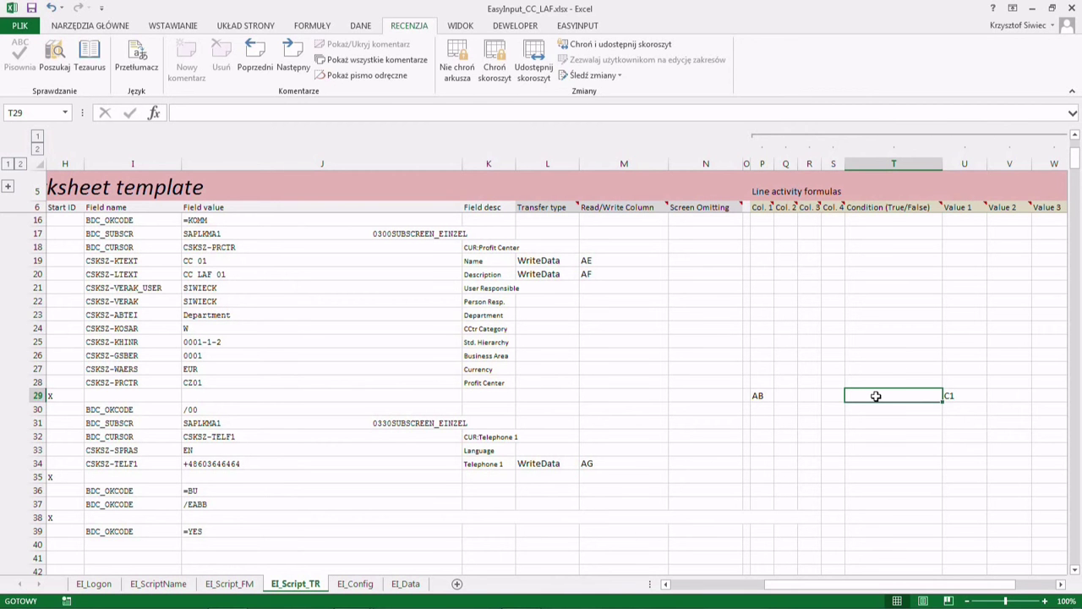
- Enter the condition =LEWY(U29;1)<>"C" in T29
{"action": "type", "text": "="}
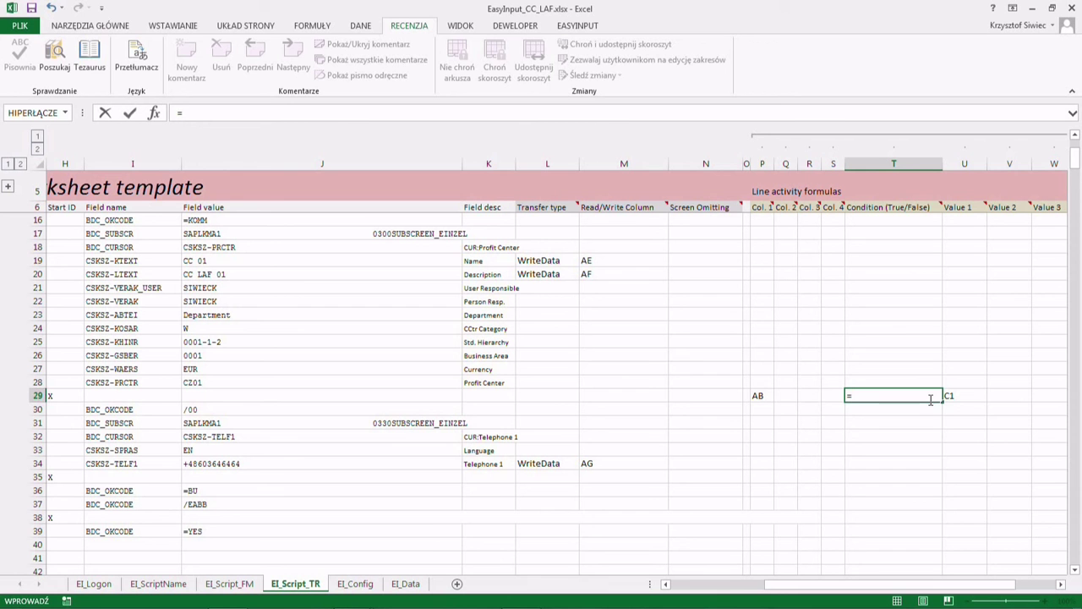
{"action": "type", "text": "lewy("}
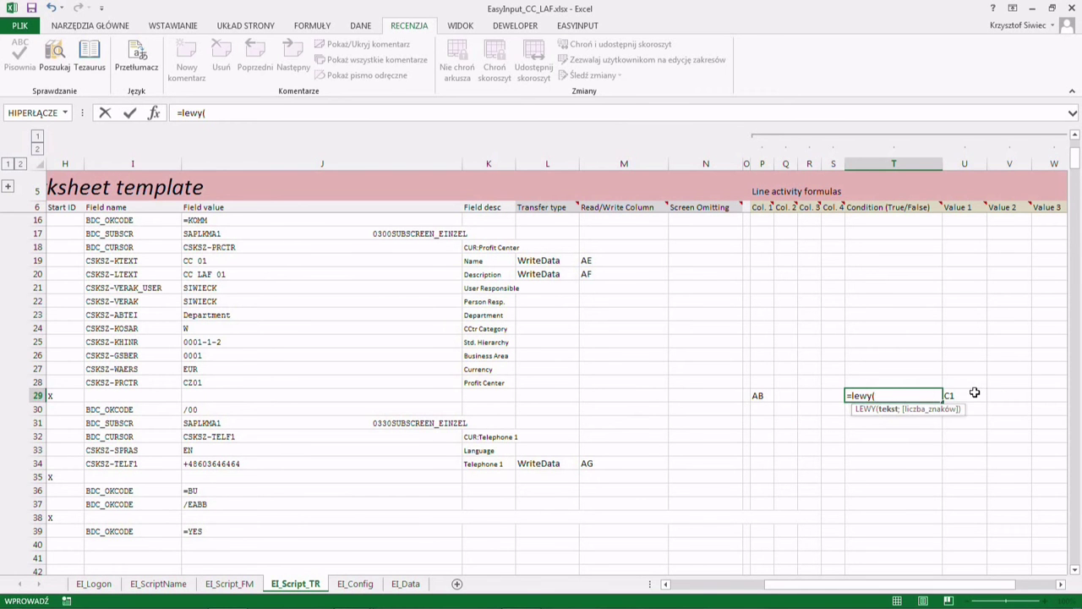
{"action": "left_click", "coordinate": [964, 394]}
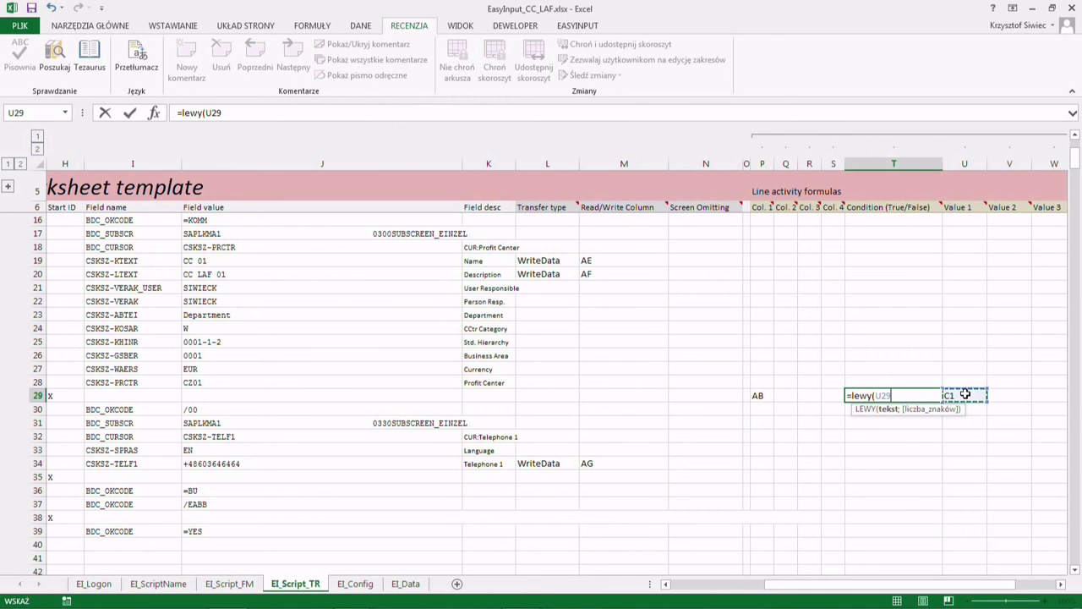
{"action": "type", "text": ";1)"}
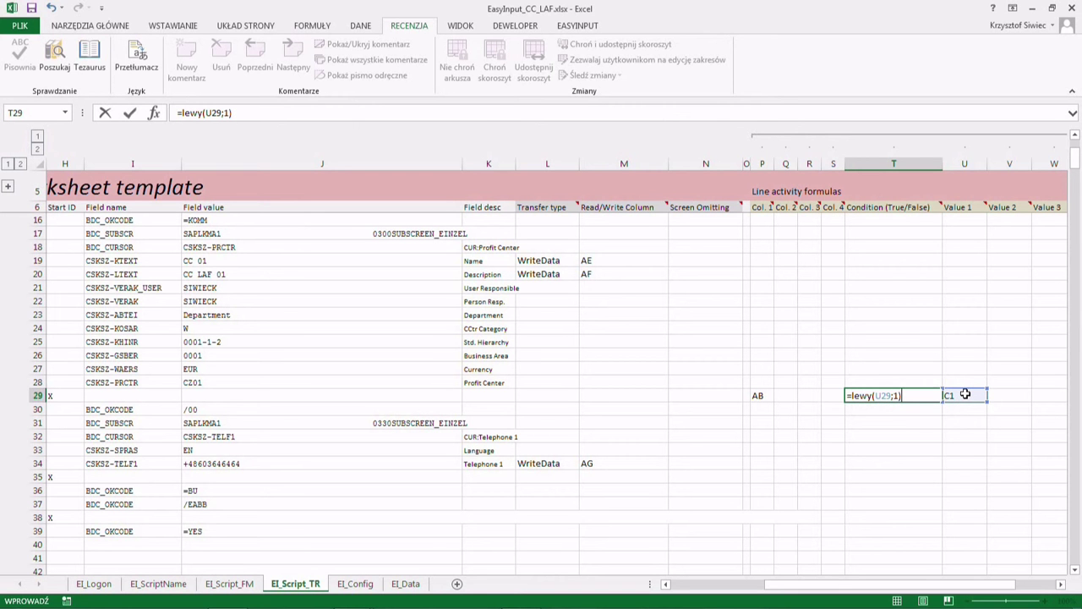
{"action": "type", "text": "<>\"C\""}
{"action": "key", "text": "Return"}
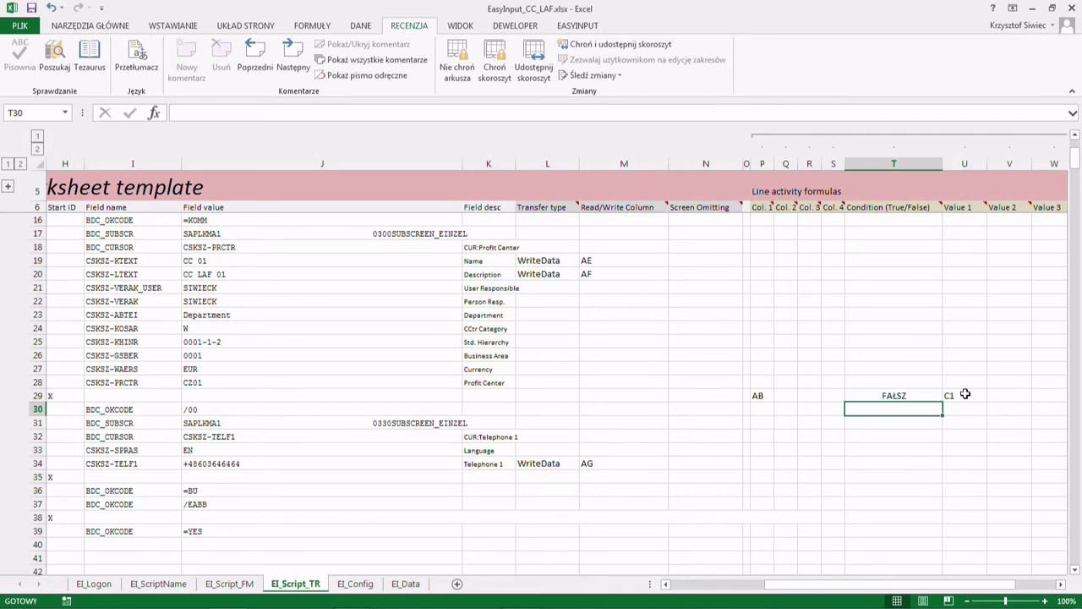
- Test the condition with 'd' in U29, then leave U29 empty
{"action": "left_click", "coordinate": [963, 395]}
{"action": "key", "text": "BackSpace"}
{"action": "type", "text": "d"}
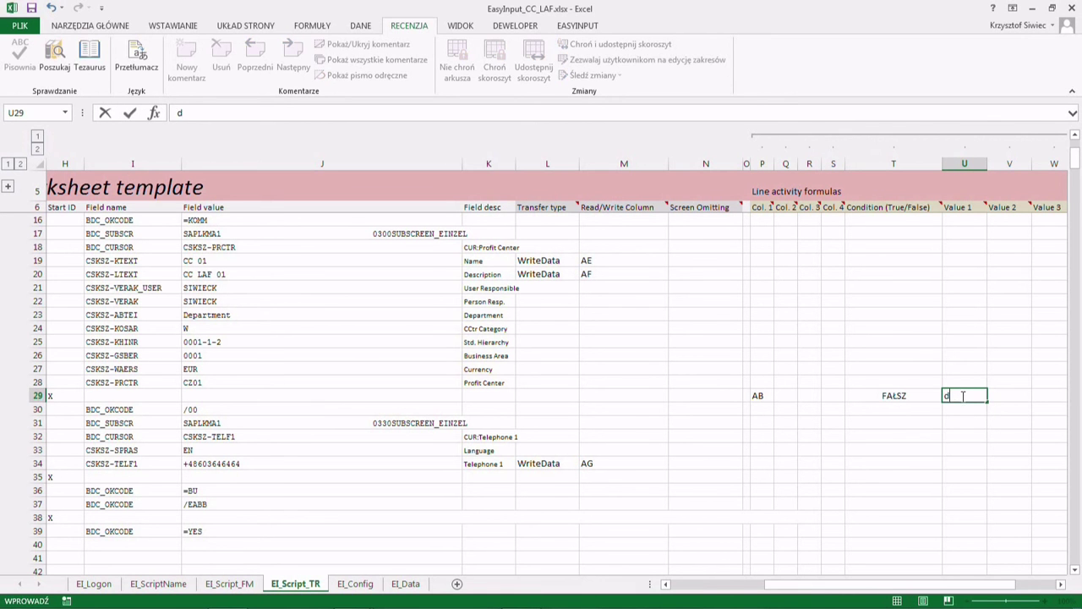
{"action": "key", "text": "Return"}
{"action": "left_click", "coordinate": [963, 394]}
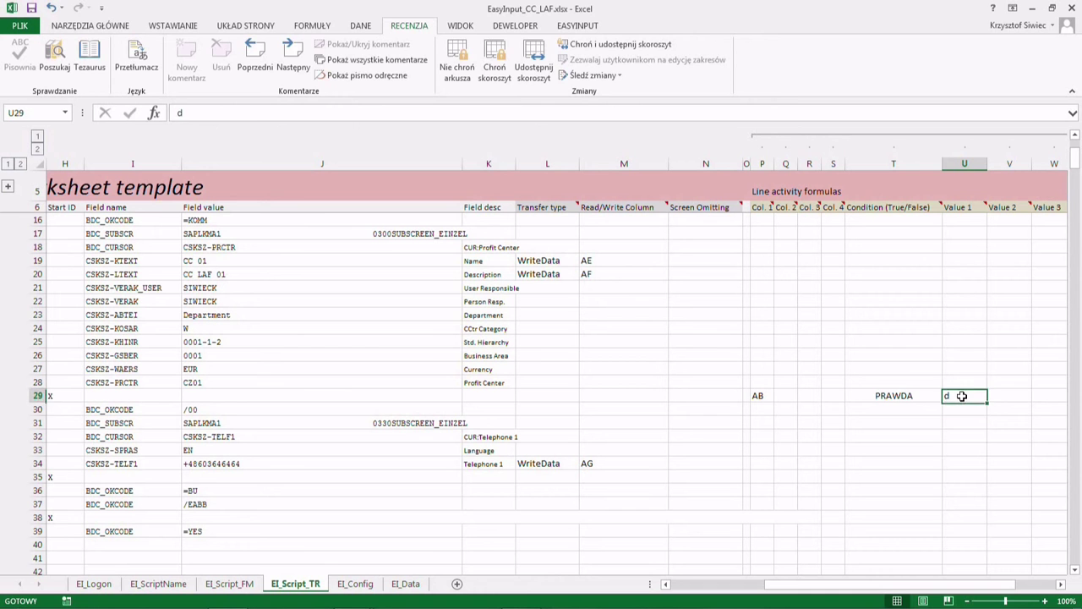
{"action": "key", "text": "BackSpace"}
{"action": "key", "text": "Return"}
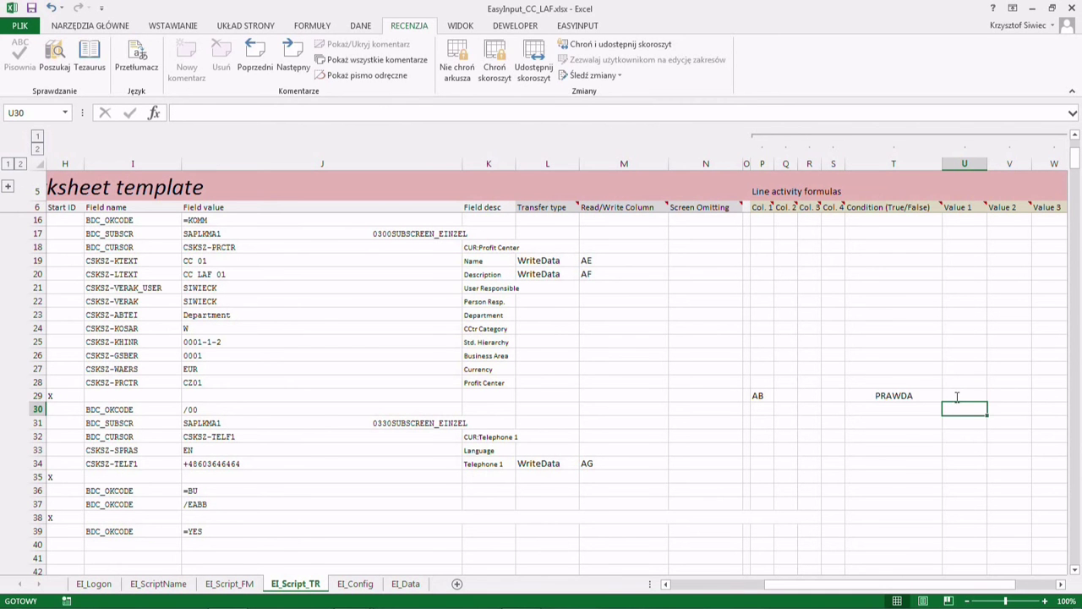
- Make the formula's U29 reference absolute ($U$29) and select T29:T34
{"action": "left_click", "coordinate": [907, 397]}
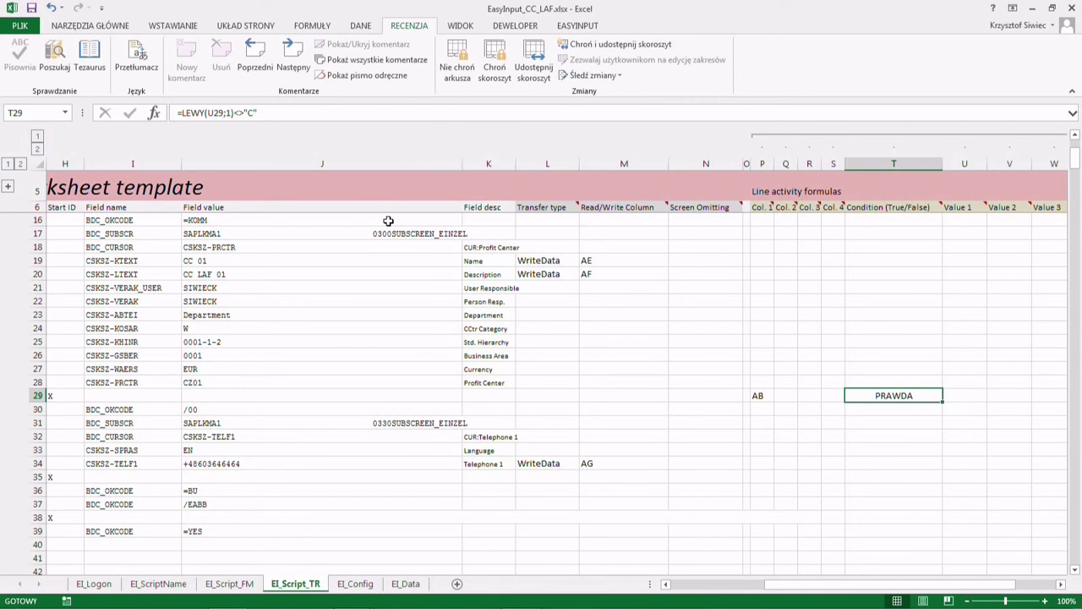
{"action": "left_click", "coordinate": [220, 113]}
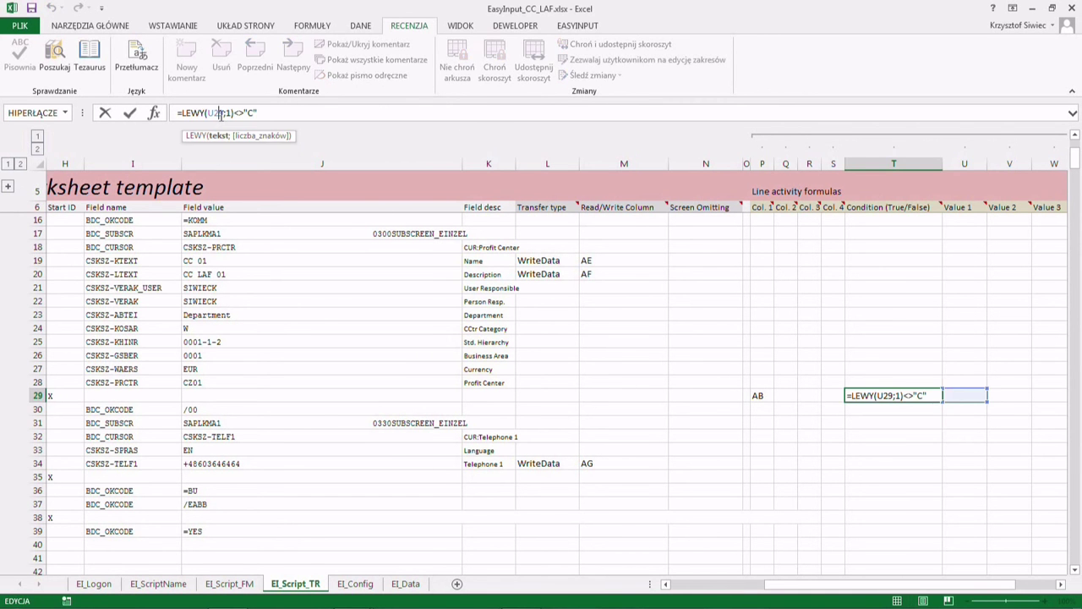
{"action": "double_click", "coordinate": [220, 114]}
{"action": "key", "text": "Return"}
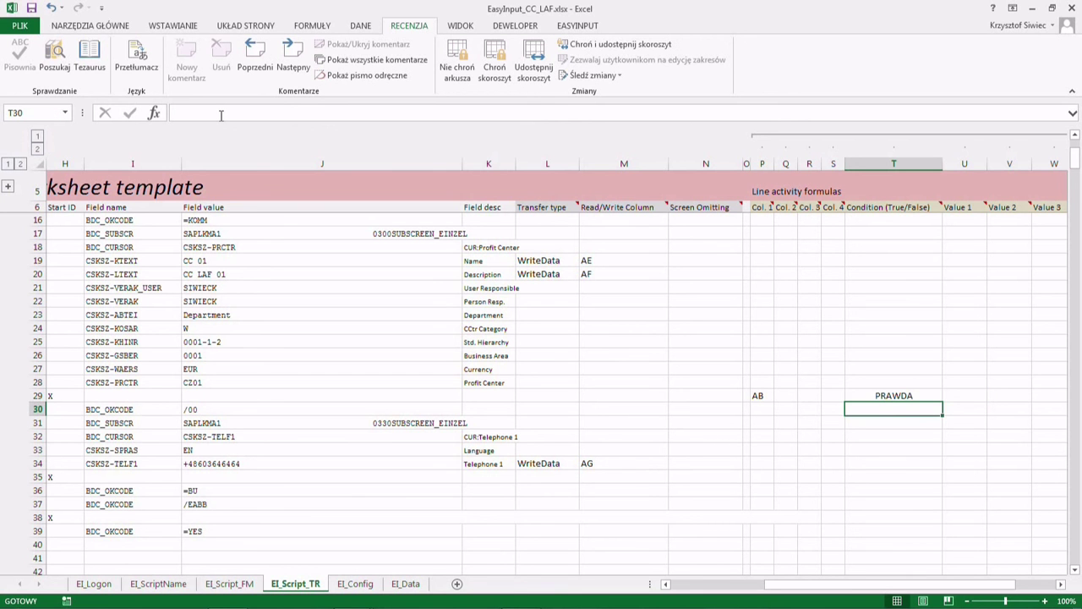
{"action": "left_click", "coordinate": [883, 397]}
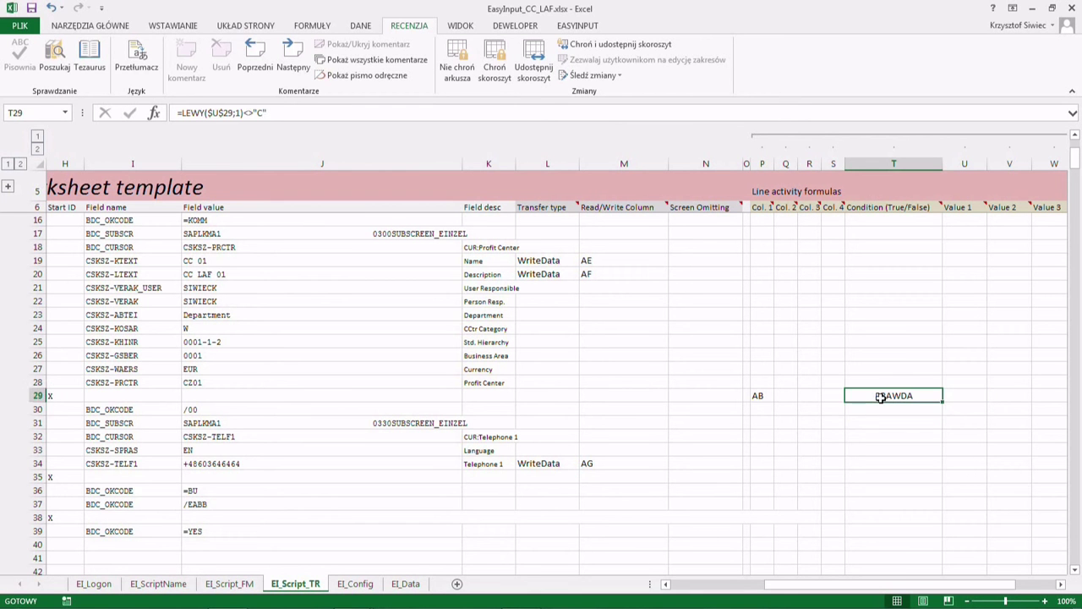
{"action": "left_click_drag", "start_coordinate": [881, 398], "coordinate": [875, 461]}
- Paste the condition formula into T30:T34 and check the T29:T34 block
{"action": "key", "text": "ctrl+v"}
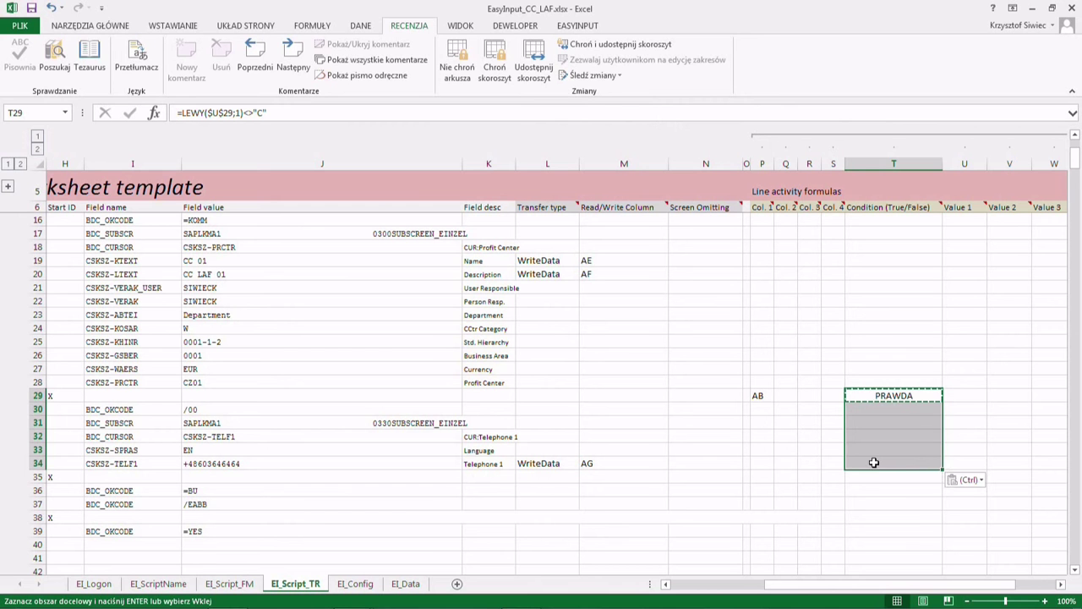
{"action": "left_click", "coordinate": [859, 397]}
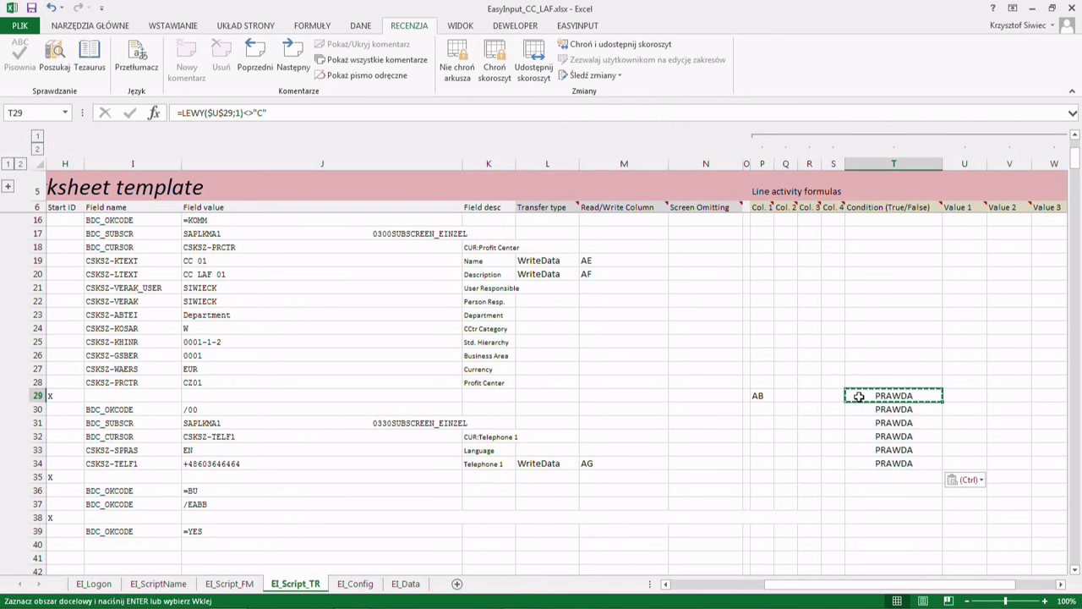
{"action": "left_click_drag", "start_coordinate": [860, 399], "coordinate": [866, 462]}
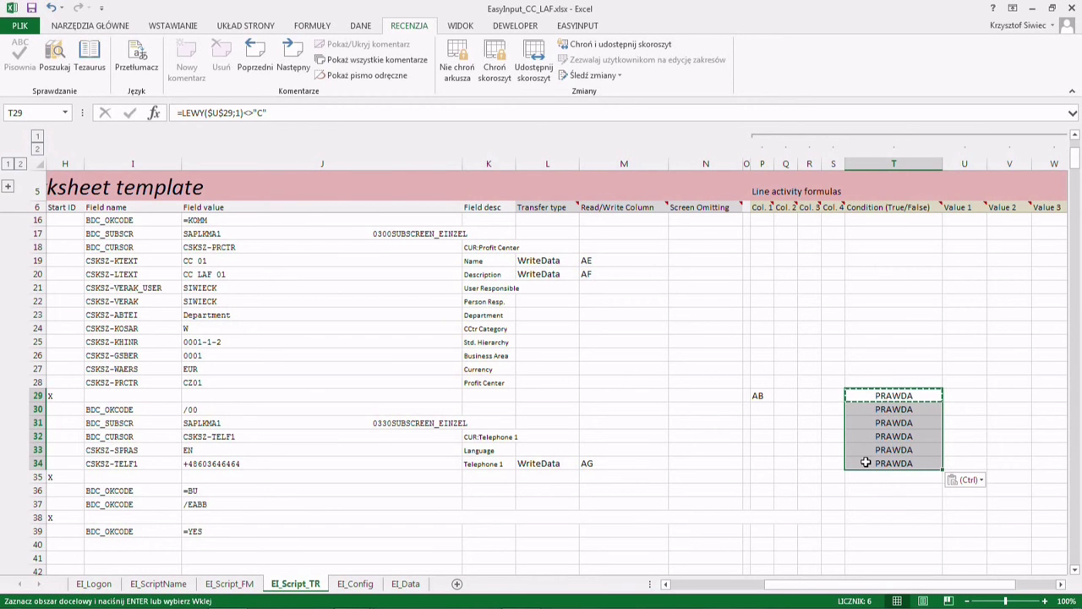
- Test the condition with 'C' in U29, clear it, and open the EI_Data sheet
{"action": "left_click", "coordinate": [952, 395]}
{"action": "type", "text": "C"}
{"action": "left_click", "coordinate": [949, 426]}
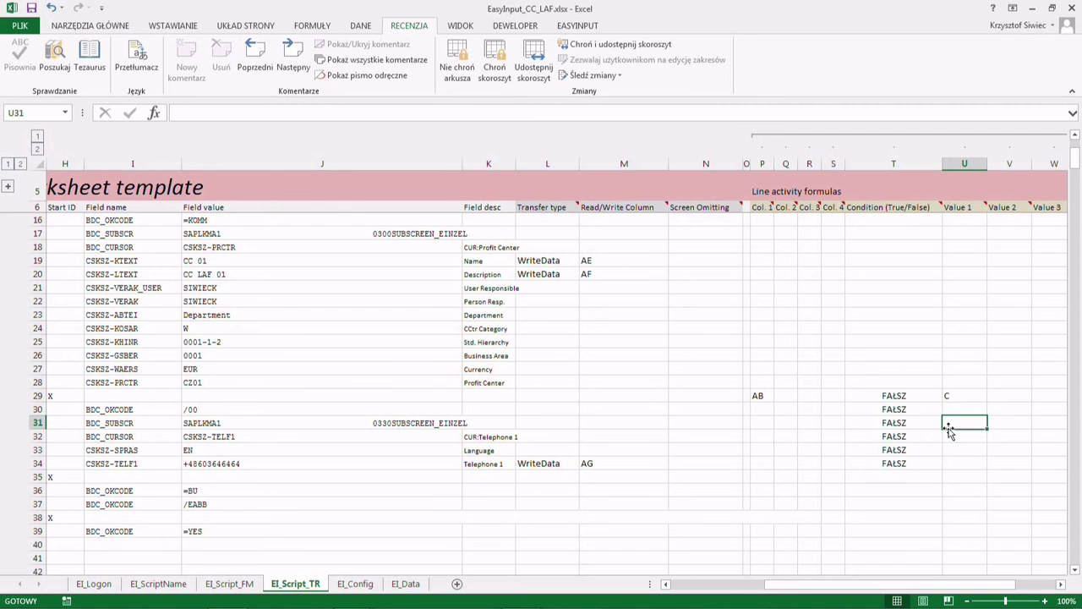
{"action": "left_click", "coordinate": [952, 395]}
{"action": "key", "text": "BackSpace"}
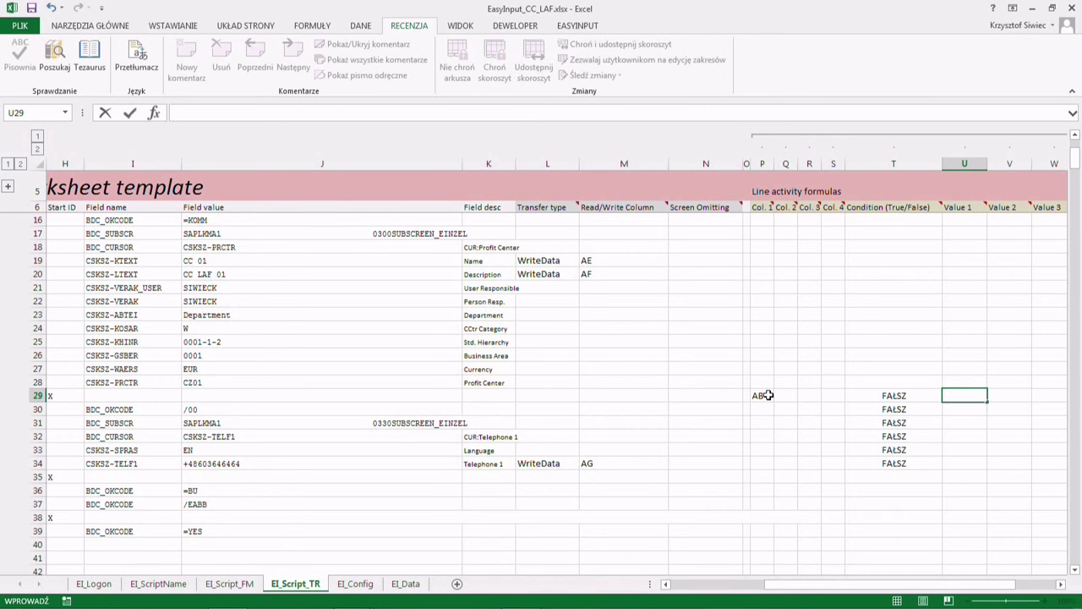
{"action": "left_click", "coordinate": [406, 583]}
- Start the actual run of the CC Creation script on BEP (100) with SAP logon
{"action": "left_click", "coordinate": [367, 243]}
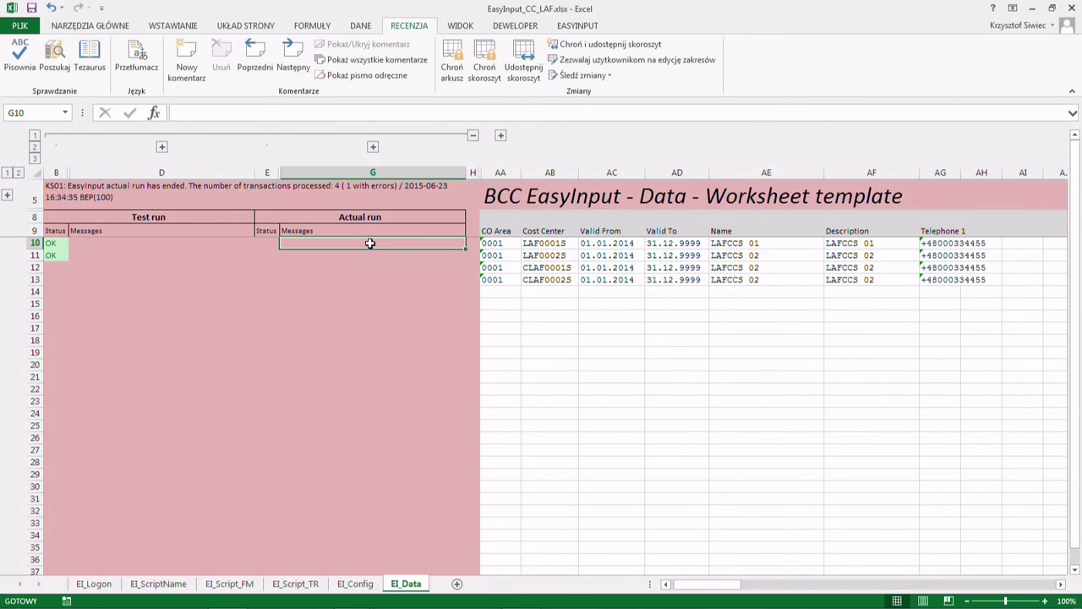
{"action": "left_click", "coordinate": [309, 583]}
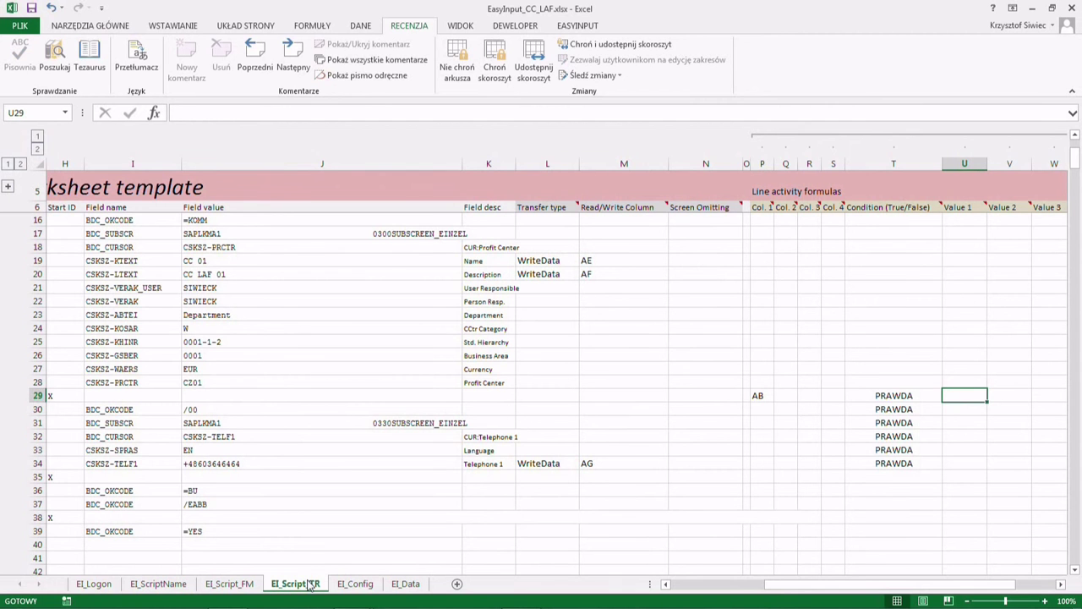
{"action": "left_click", "coordinate": [394, 584]}
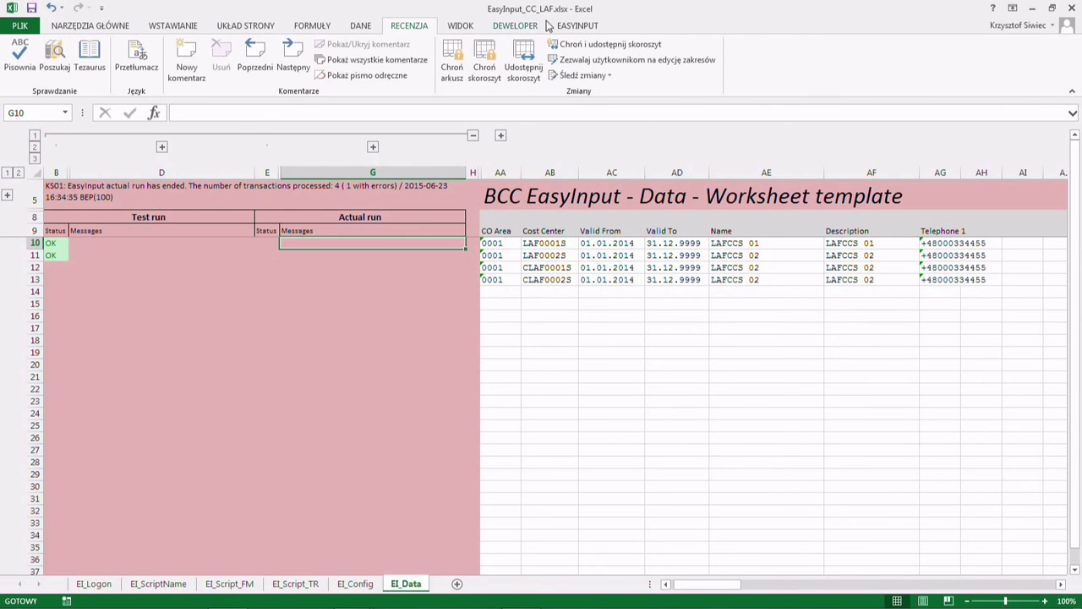
{"action": "left_click", "coordinate": [578, 25]}
{"action": "left_click", "coordinate": [44, 74]}
{"action": "type", "text": "1***"}
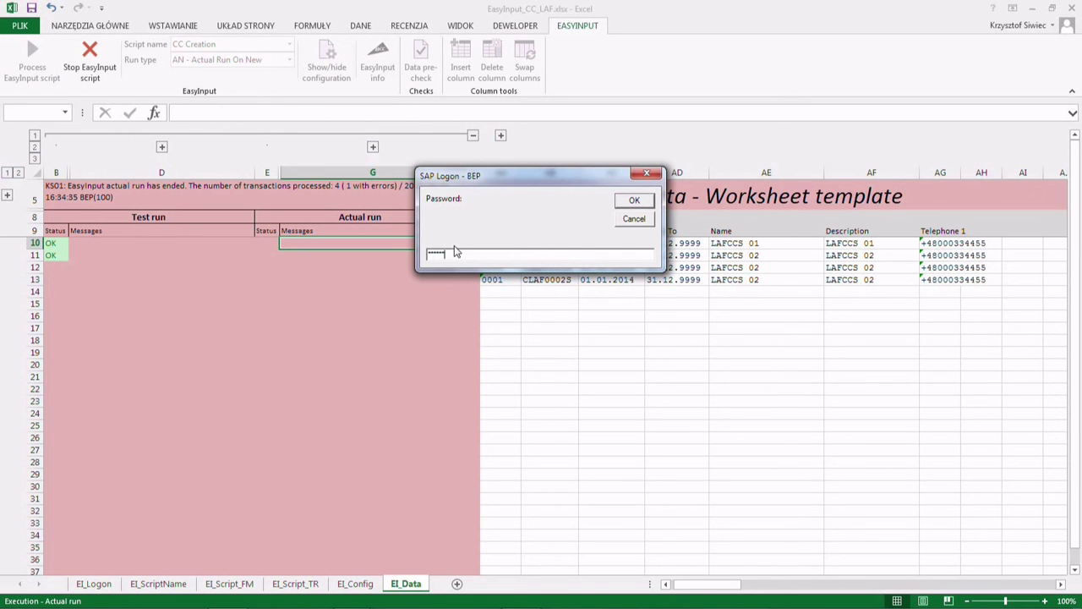
{"action": "key", "text": "Return"}
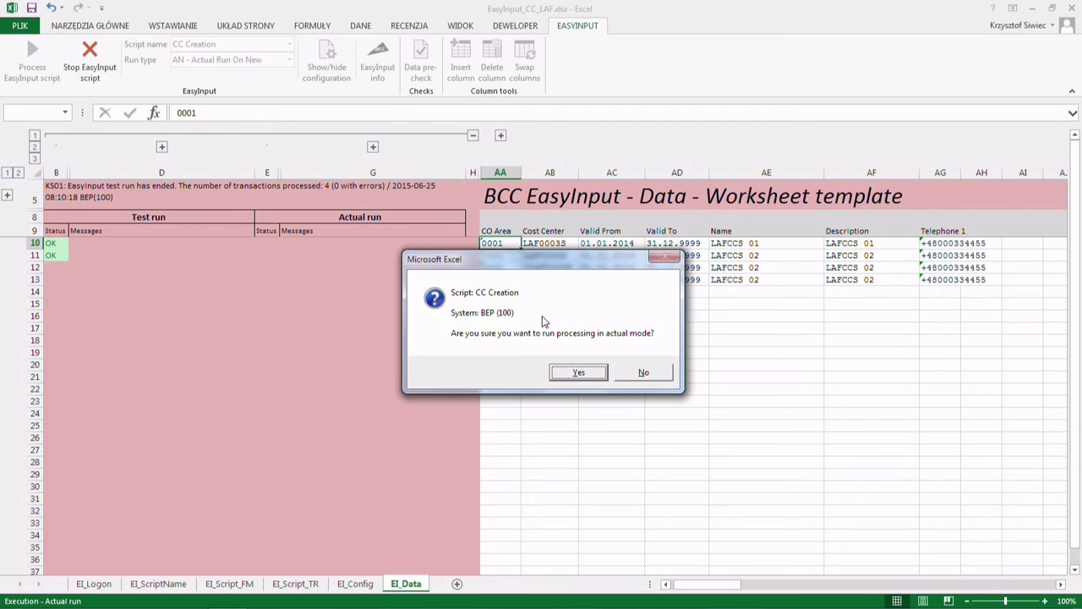
{"action": "left_click", "coordinate": [575, 372]}
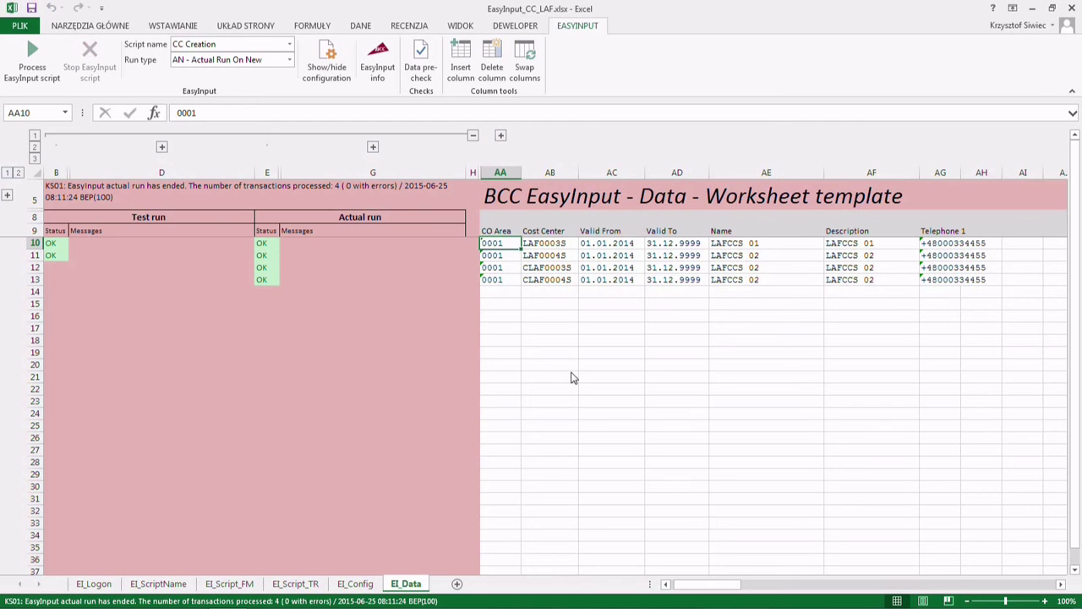
- Check the four OK statuses in E10:E13 and the created cost centers in AB10:AB13
{"action": "left_click_drag", "start_coordinate": [265, 244], "coordinate": [281, 285]}
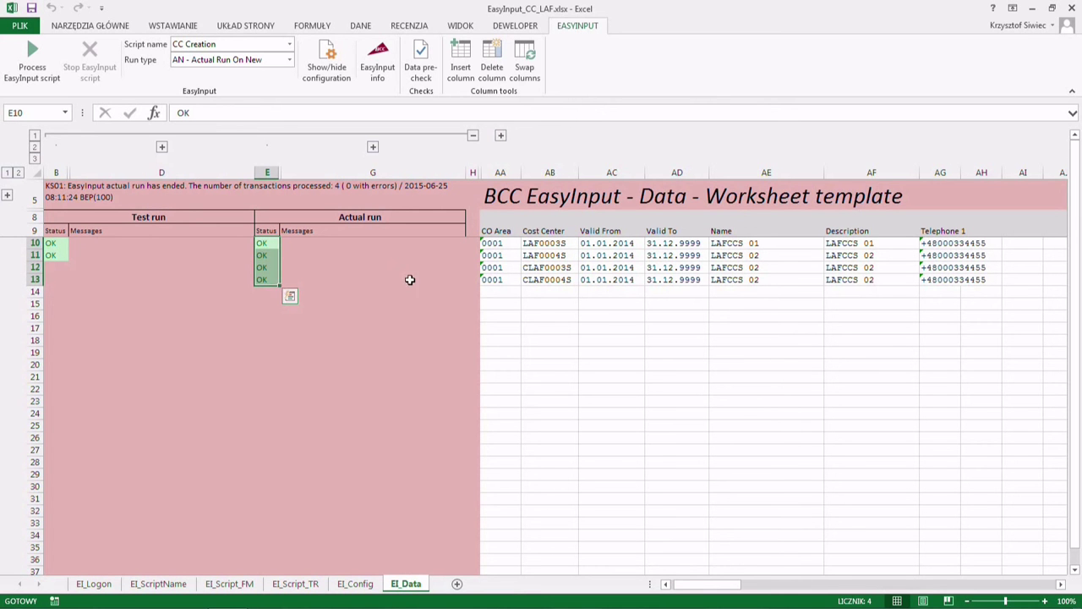
{"action": "left_click_drag", "start_coordinate": [533, 243], "coordinate": [536, 255]}
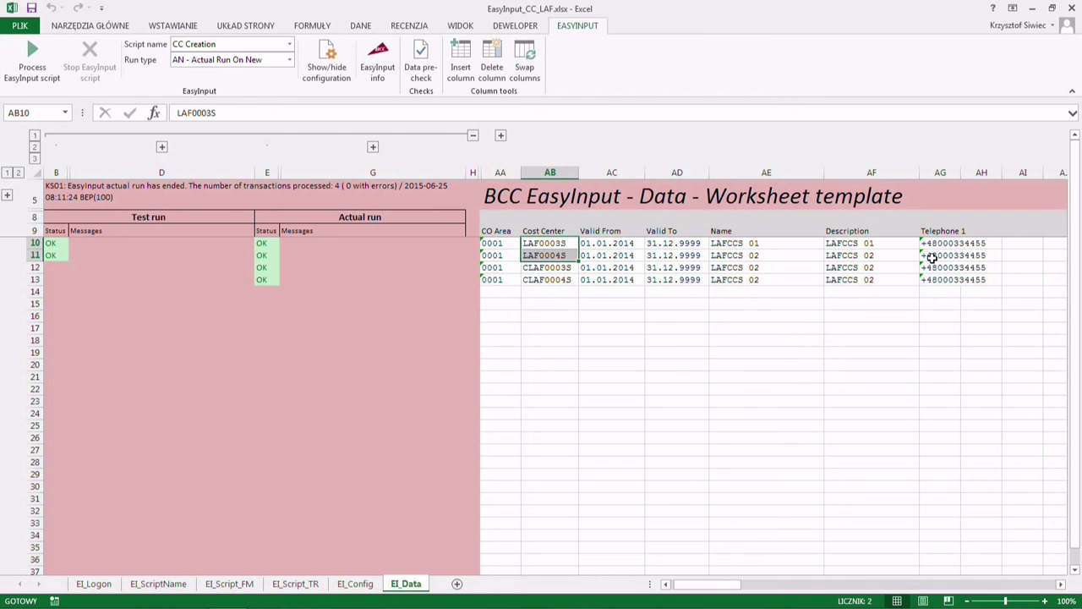
{"action": "left_click_drag", "start_coordinate": [550, 268], "coordinate": [550, 283]}
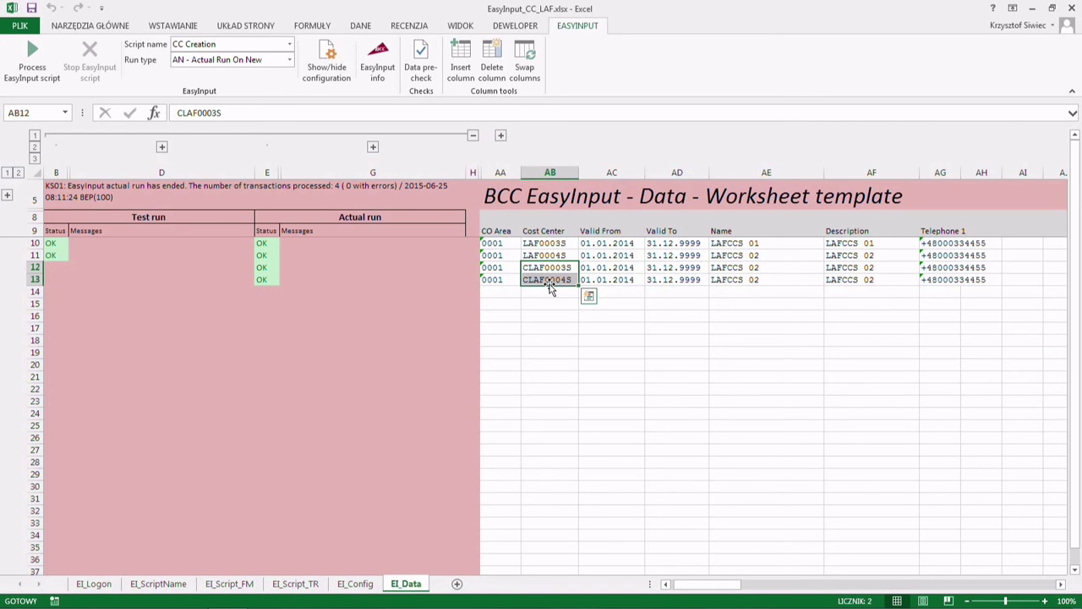
- In KS02, open cost center LAF0003S in controlling area 0001 and view its Telephone 1
{"action": "type", "text": "02"}
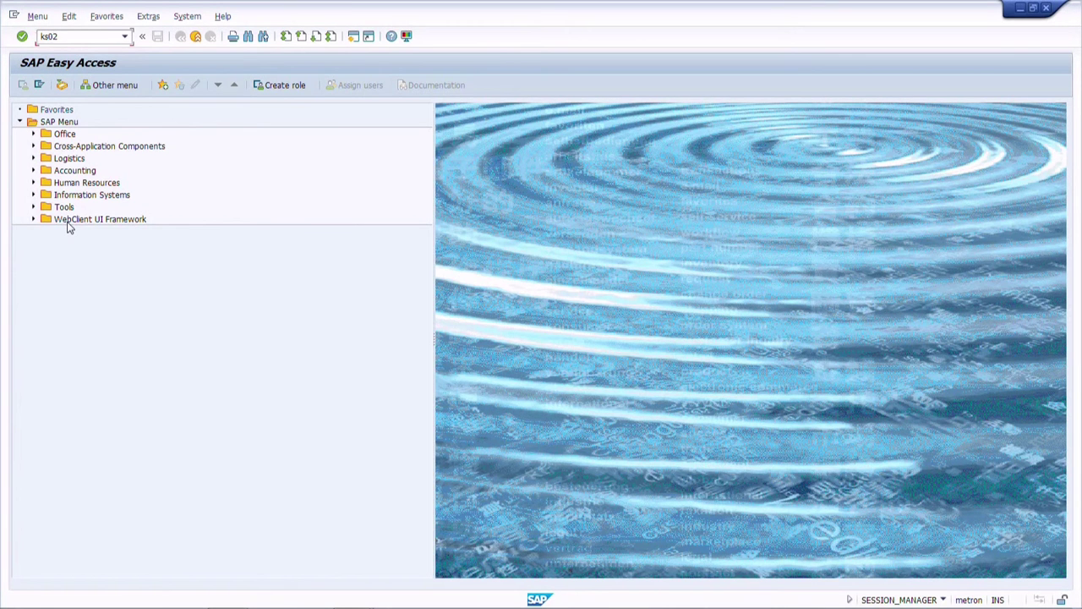
{"action": "key", "text": "Return"}
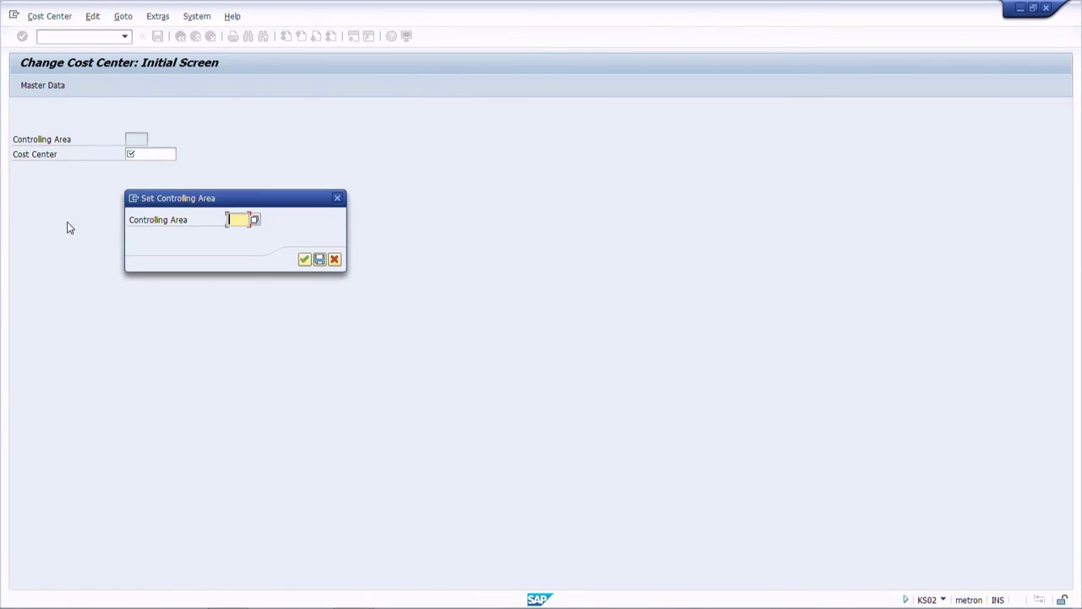
{"action": "type", "text": "0001"}
{"action": "key", "text": "Return"}
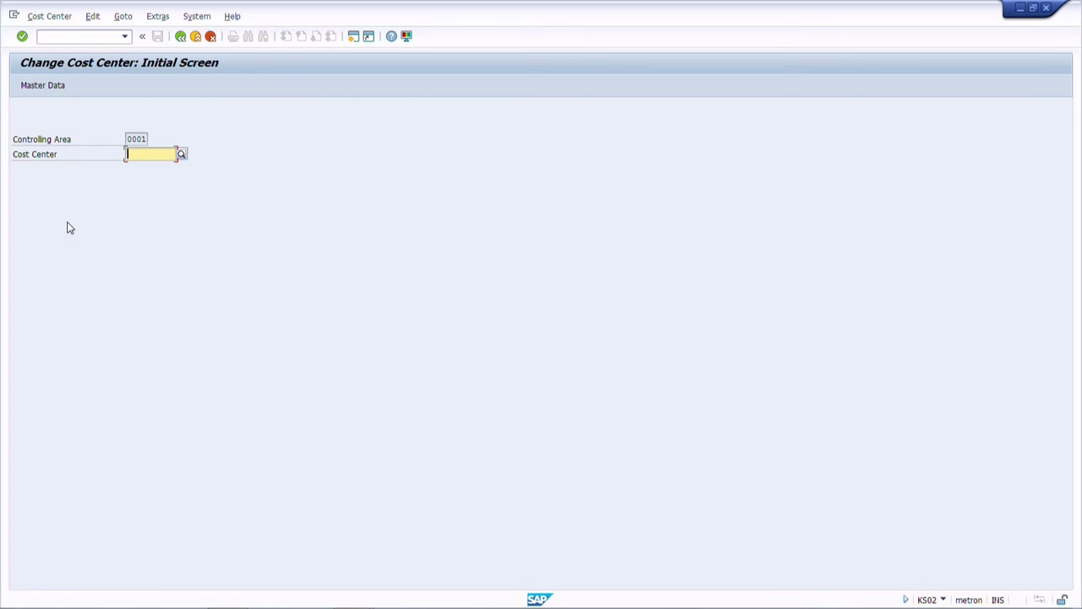
{"action": "type", "text": "LAF0003S"}
{"action": "key", "text": "Return"}
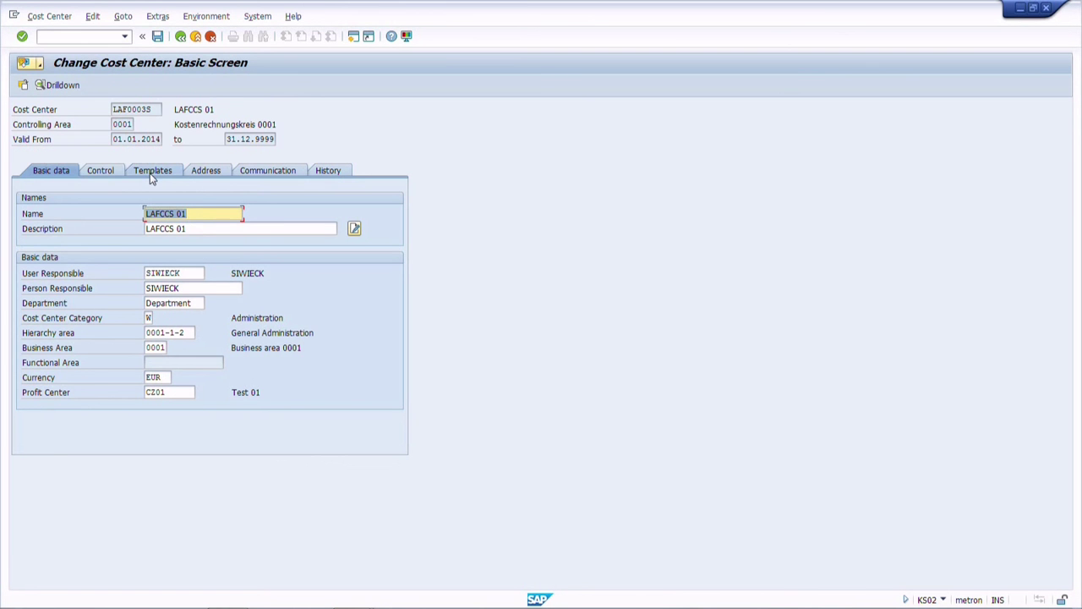
{"action": "left_click", "coordinate": [247, 171]}
{"action": "left_click_drag", "start_coordinate": [206, 229], "coordinate": [82, 240]}
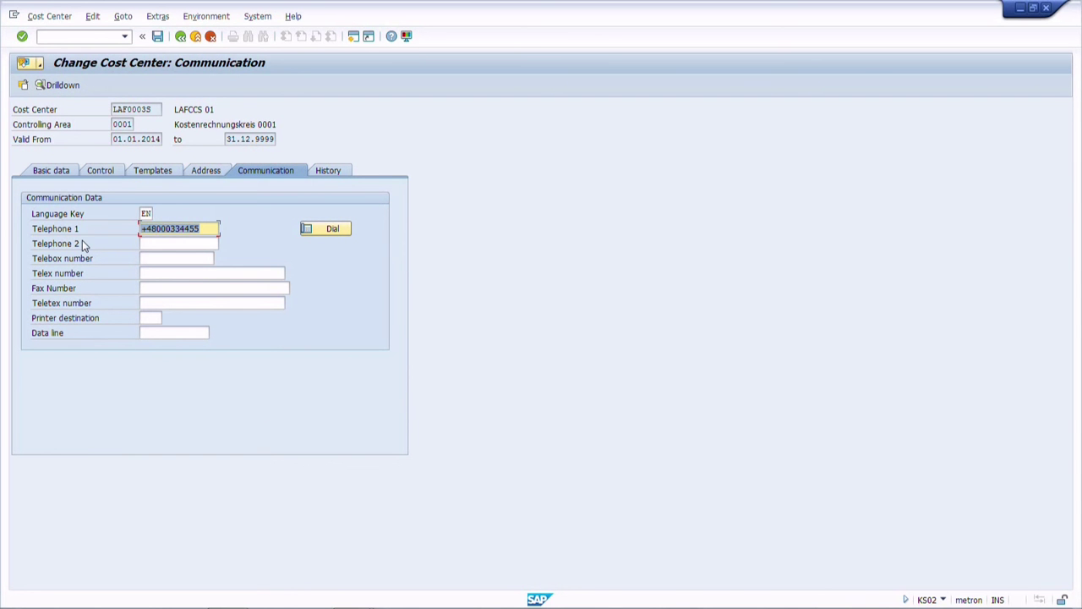
- Cross-check the cost center against Excel cell AB12, then return to the KS02 initial screen
{"action": "left_click", "coordinate": [114, 108]}
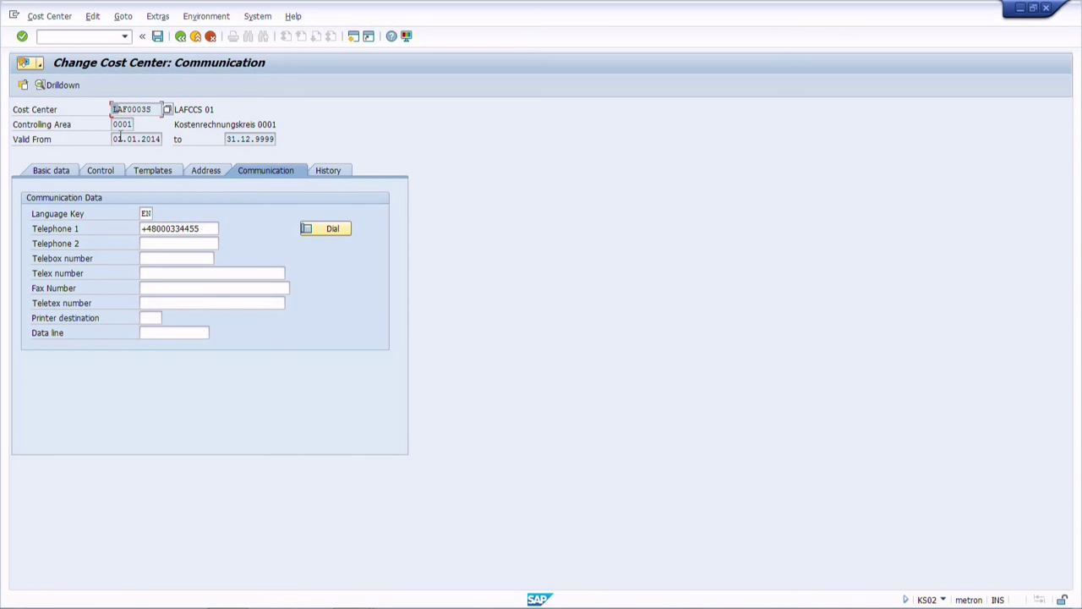
{"action": "key", "text": "alt+Tab"}
{"action": "key", "text": "alt+Tab"}
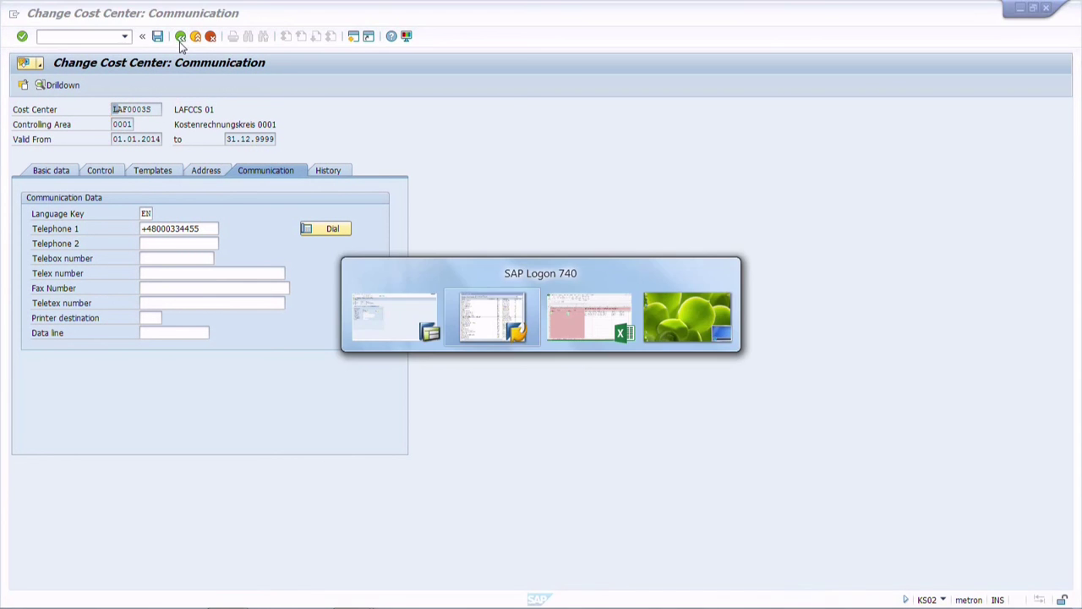
{"action": "left_click", "coordinate": [532, 267]}
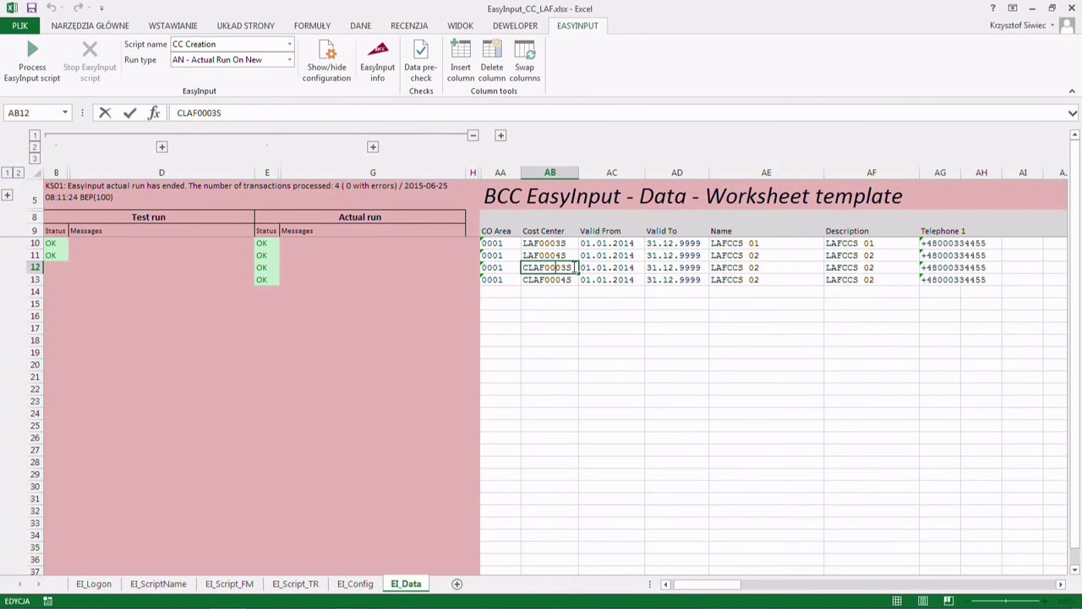
{"action": "key", "text": "alt+Tab"}
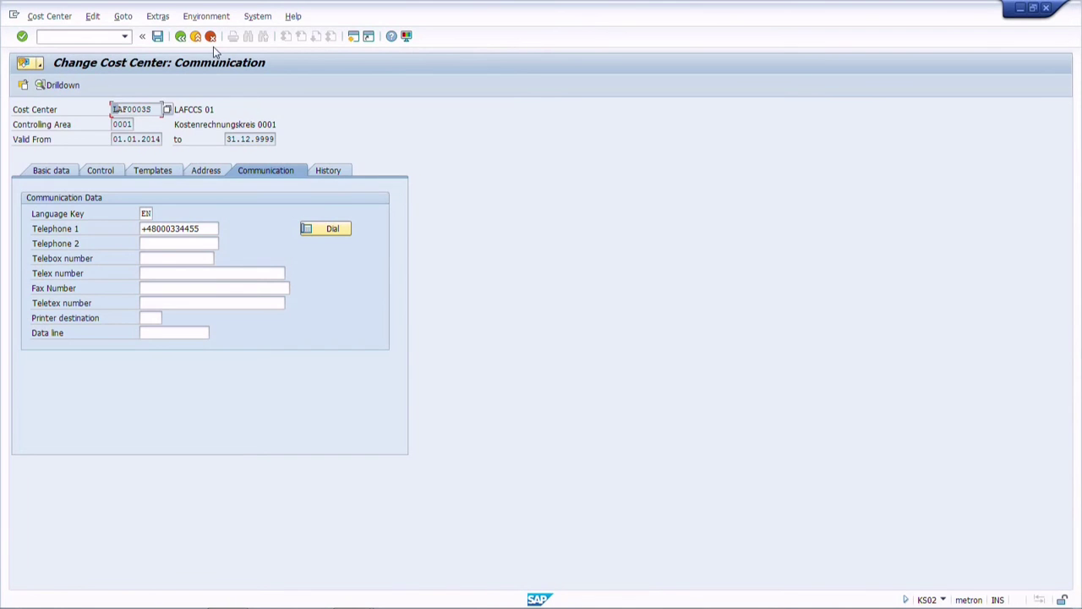
{"action": "left_click", "coordinate": [180, 36]}
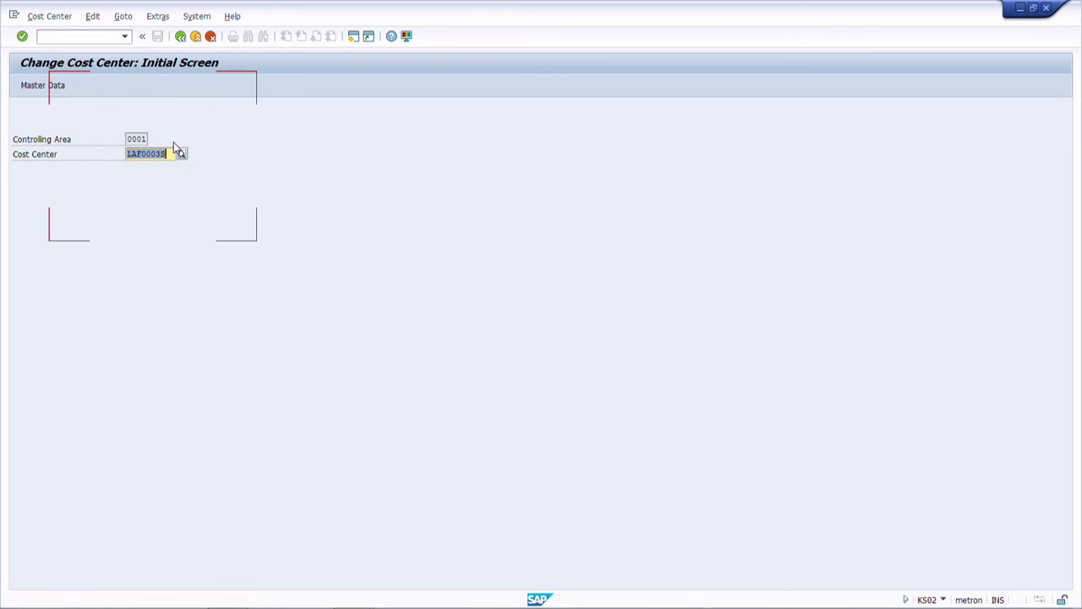
- Open cost center CLAF0003S, confirm no telephone in its communication data, then return to EI_Script_TR
{"action": "key", "text": "Delete"}
{"action": "type", "text": "CLAF0003S"}
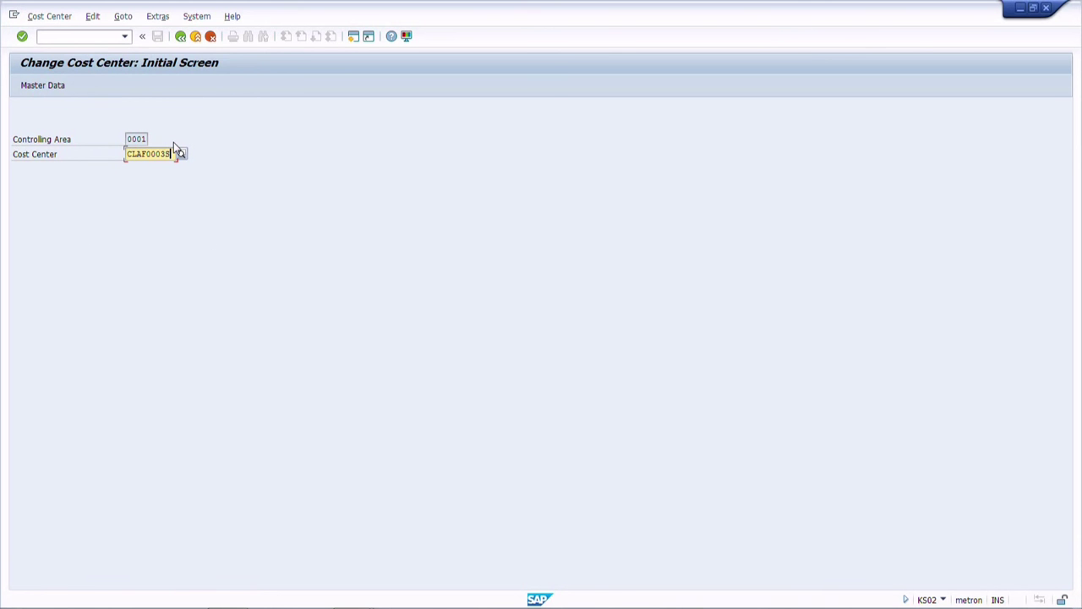
{"action": "key", "text": "Return"}
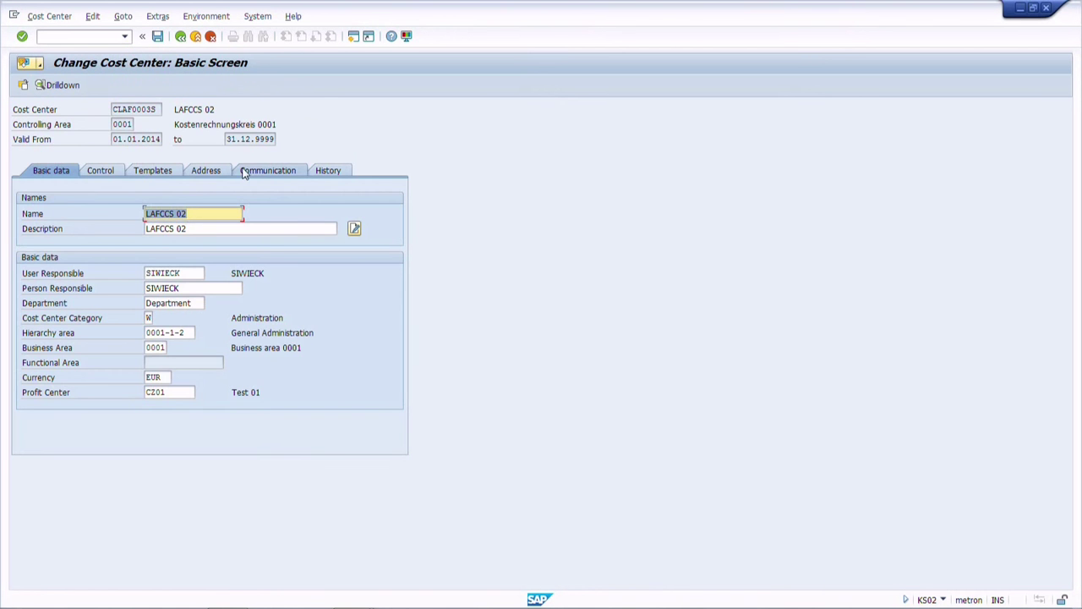
{"action": "left_click", "coordinate": [244, 172]}
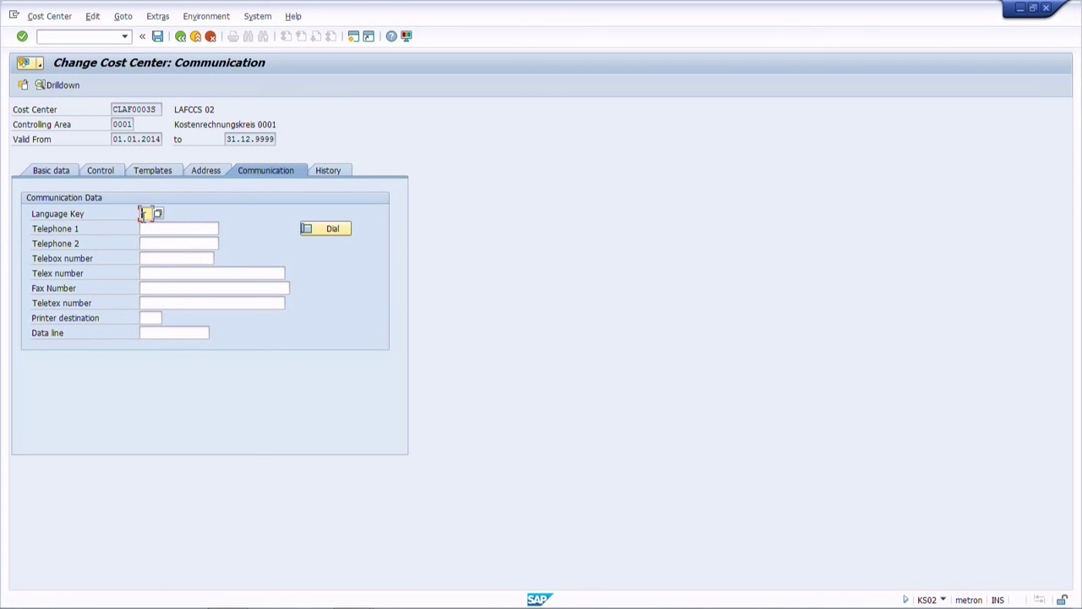
{"action": "key", "text": "alt+Tab"}
{"action": "left_click", "coordinate": [295, 583]}
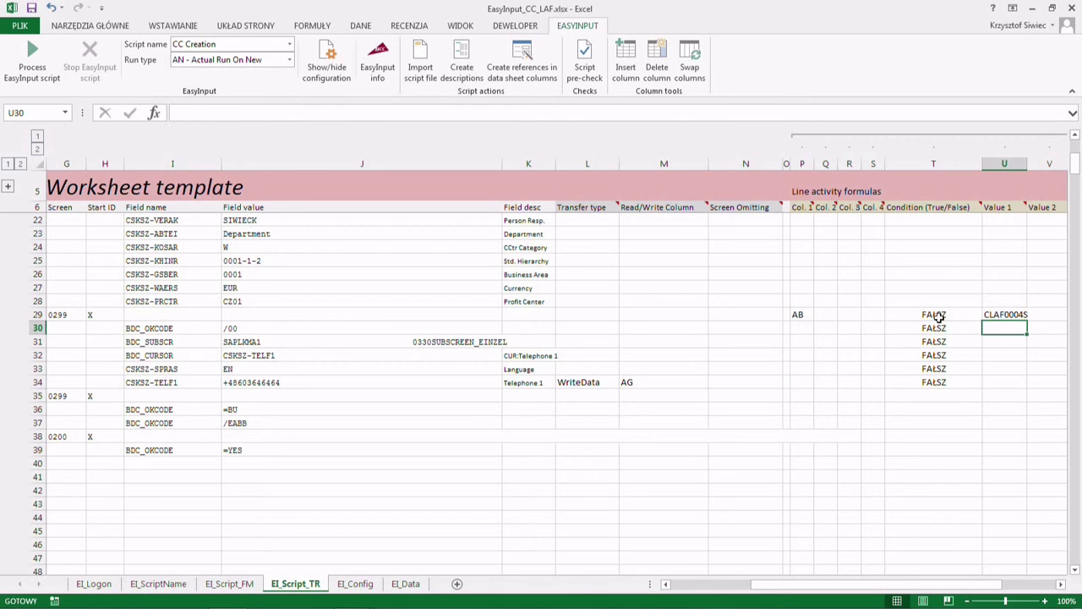
- Inspect the T29 condition formula, the U29 value and P29's AB column along row 29
{"action": "left_click", "coordinate": [940, 315]}
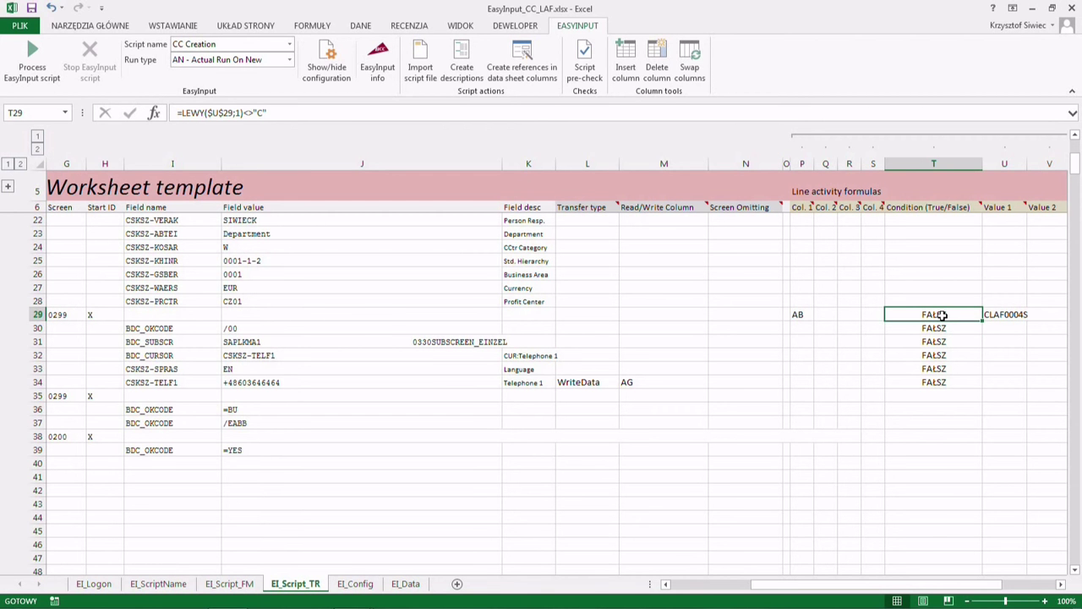
{"action": "key", "text": "Right"}
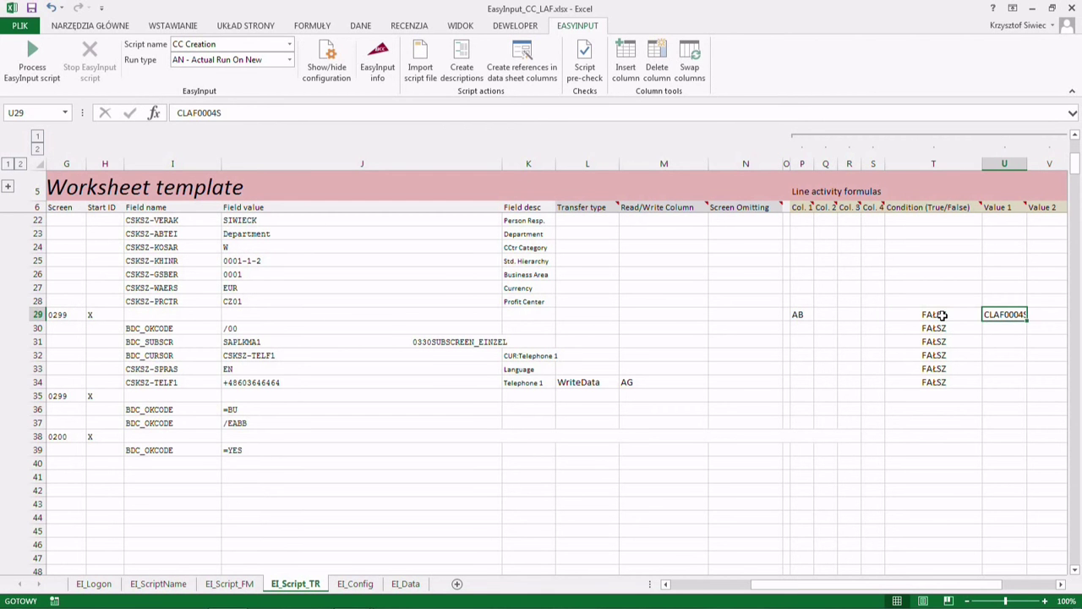
{"action": "key", "text": "Right"}
{"action": "key", "text": "Right"}
{"action": "key", "text": "Left"}
{"action": "key", "text": "Left"}
{"action": "key", "text": "Left"}
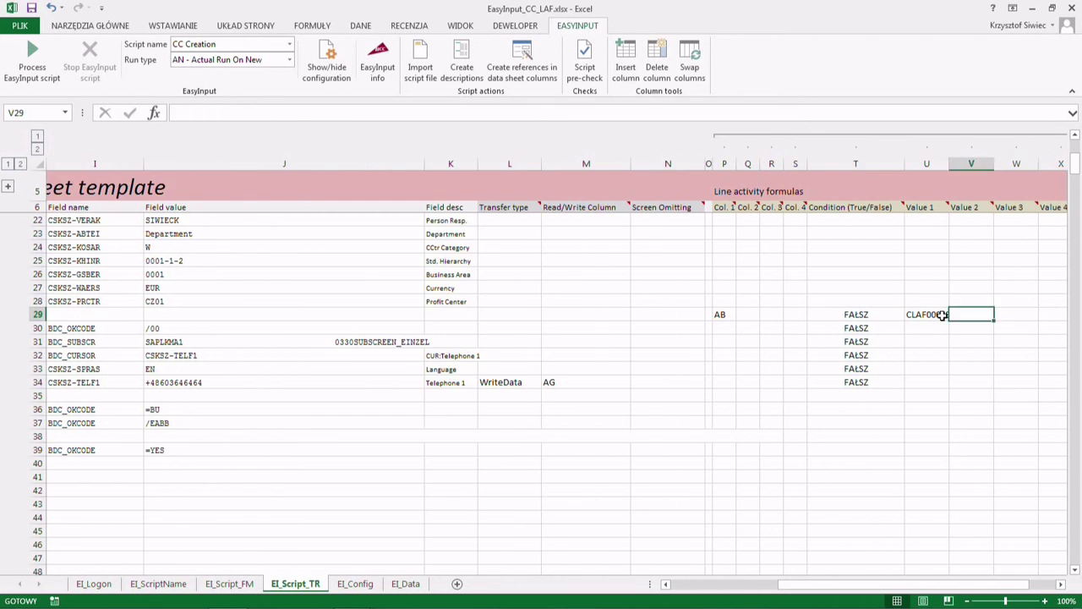
{"action": "key", "text": "Left"}
{"action": "key", "text": "Left"}
{"action": "key", "text": "Left"}
{"action": "key", "text": "Left"}
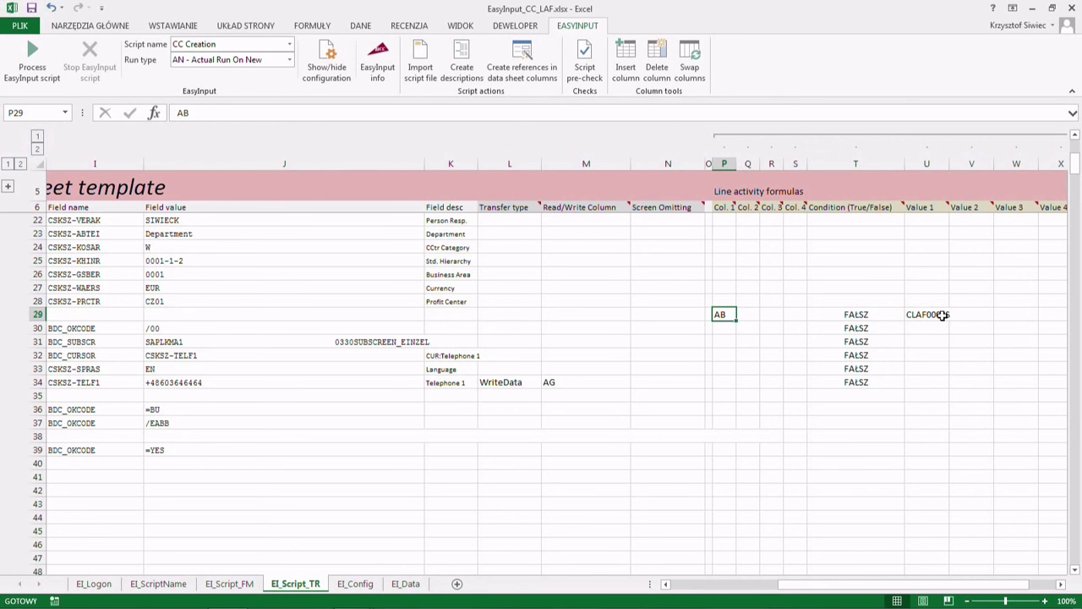
{"action": "key", "text": "Left"}
{"action": "key", "text": "Left"}
{"action": "key", "text": "Left"}
{"action": "key", "text": "Left"}
{"action": "key", "text": "Left"}
{"action": "key", "text": "Left"}
{"action": "key", "text": "Left"}
{"action": "key", "text": "Left"}
{"action": "key", "text": "Left"}
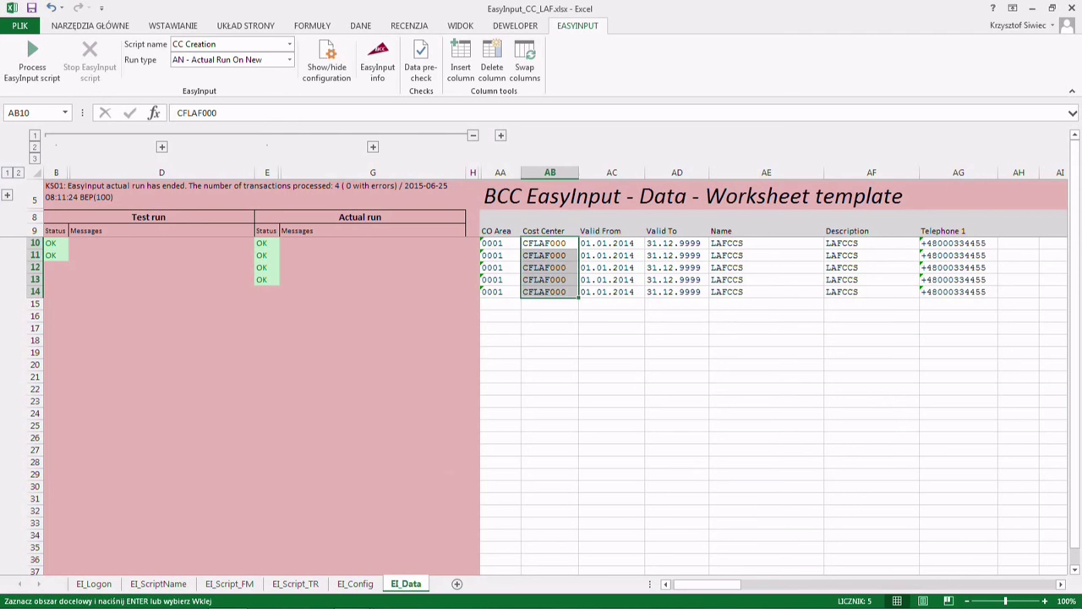
- Switch to the EI_Script_TR sheet and check that Loop index column Z reads 4 on every line
{"action": "left_click", "coordinate": [295, 584]}
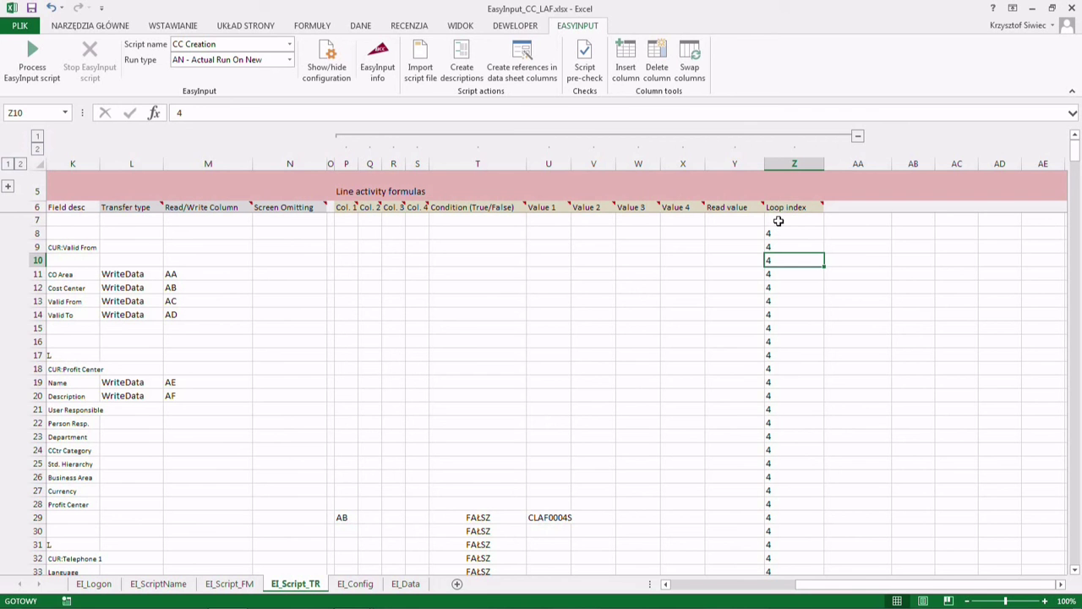
{"action": "left_click_drag", "start_coordinate": [783, 231], "coordinate": [785, 396]}
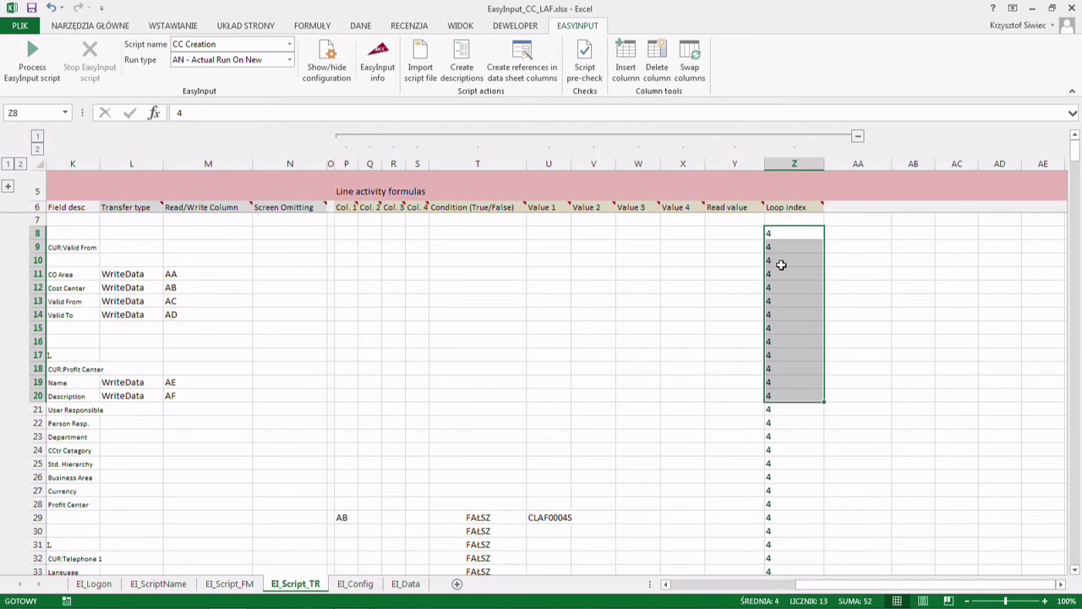
{"action": "left_click", "coordinate": [781, 265]}
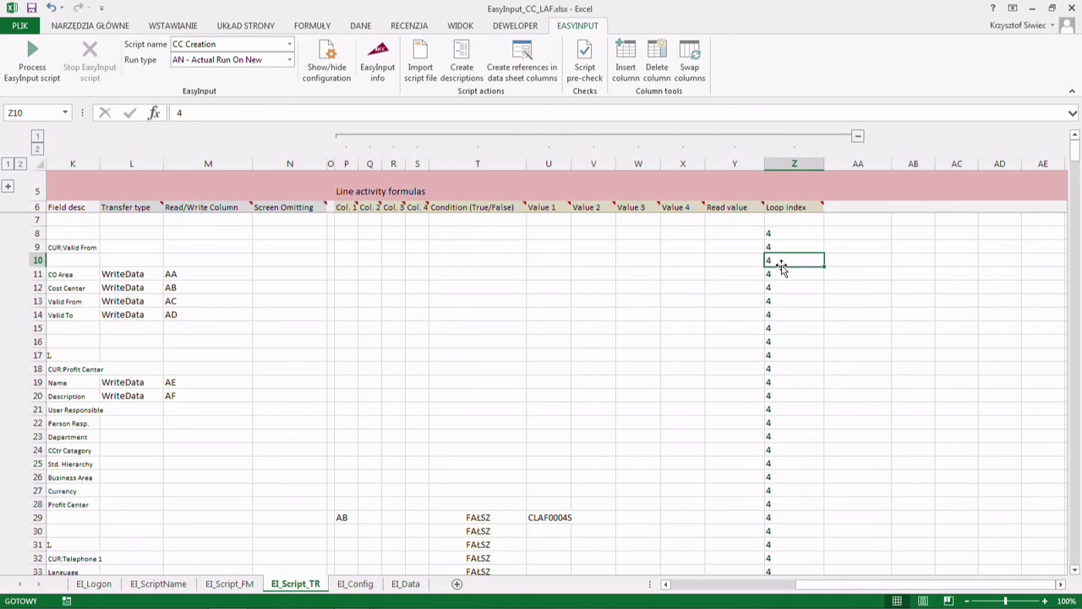
{"action": "key", "text": "Left"}
{"action": "key", "text": "Left"}
{"action": "key", "text": "Left"}
{"action": "key", "text": "Left"}
{"action": "key", "text": "Left"}
{"action": "key", "text": "Left"}
{"action": "key", "text": "Left"}
{"action": "key", "text": "Left"}
{"action": "key", "text": "Left"}
{"action": "key", "text": "Left"}
{"action": "key", "text": "Left"}
{"action": "key", "text": "Left"}
{"action": "key", "text": "Left"}
{"action": "key", "text": "Left"}
{"action": "key", "text": "Left"}
{"action": "key", "text": "Left"}
{"action": "key", "text": "Left"}
{"action": "key", "text": "Left"}
{"action": "key", "text": "Left"}
{"action": "key", "text": "Left"}
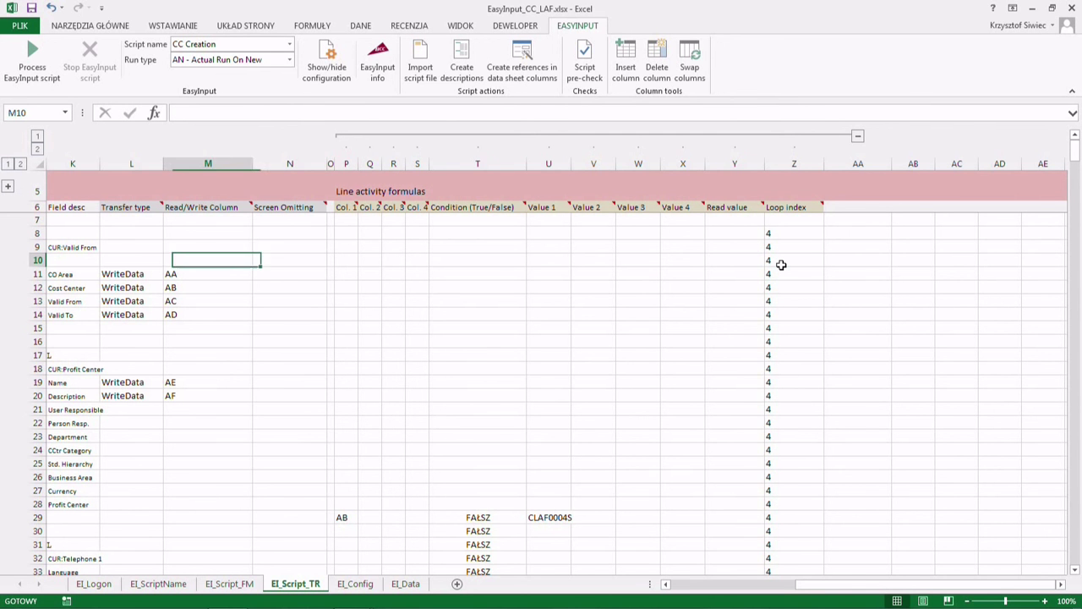
{"action": "key", "text": "Left"}
{"action": "key", "text": "Left"}
{"action": "key", "text": "Left"}
{"action": "key", "text": "Left"}
{"action": "key", "text": "Left"}
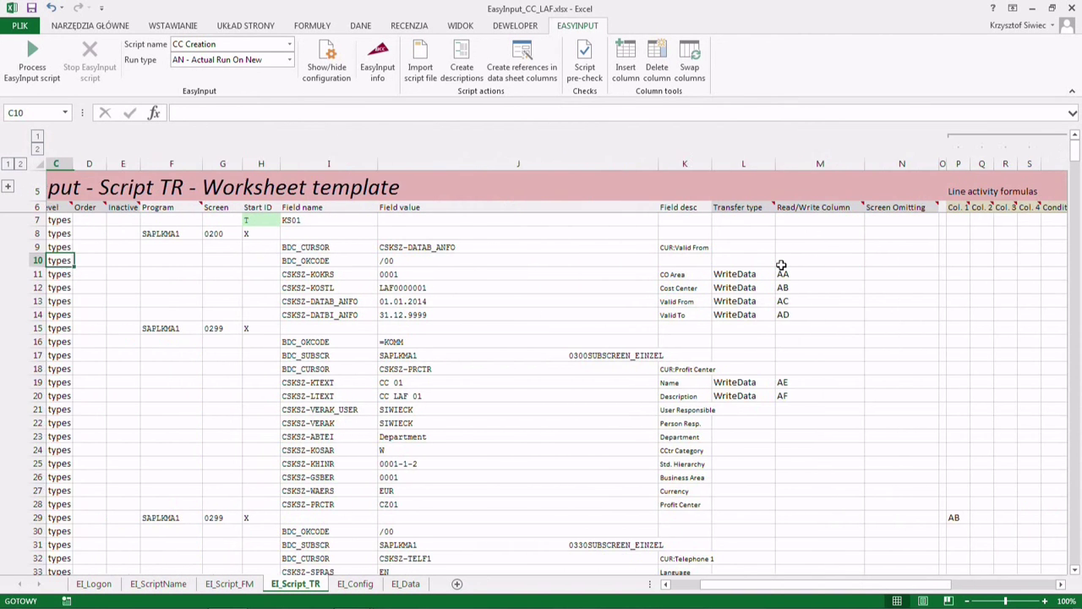
- Inspect row 12's cost-center value, transfer type and AB column reference
{"action": "key", "text": "Down"}
{"action": "key", "text": "Down"}
{"action": "key", "text": "Down"}
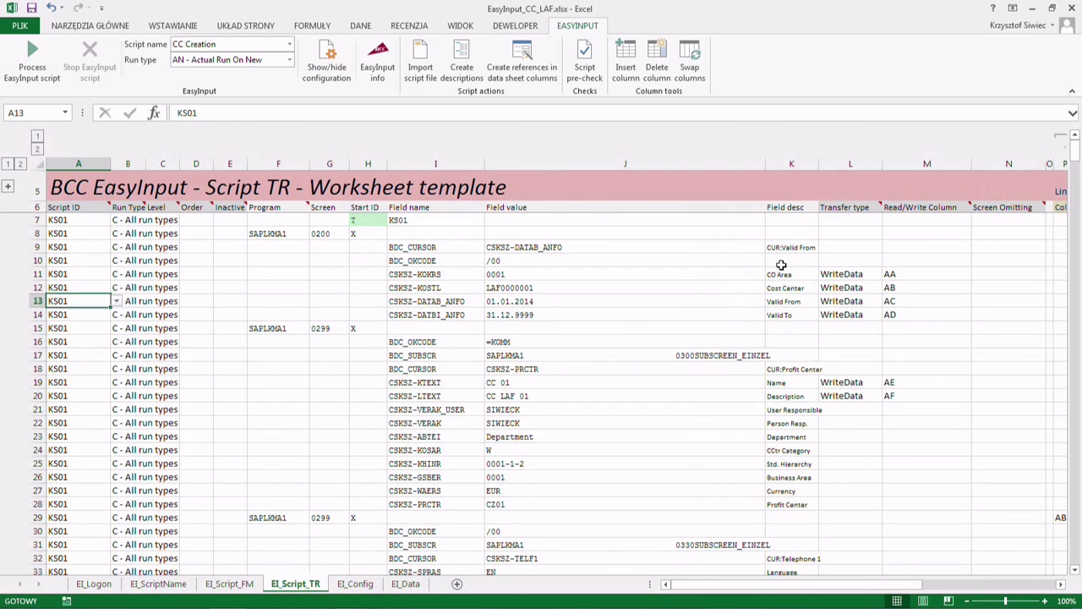
{"action": "key", "text": "Right"}
{"action": "key", "text": "Right"}
{"action": "key", "text": "Right"}
{"action": "key", "text": "Right"}
{"action": "key", "text": "Right"}
{"action": "key", "text": "Right"}
{"action": "key", "text": "Right"}
{"action": "key", "text": "Right"}
{"action": "key", "text": "Right"}
{"action": "key", "text": "Right"}
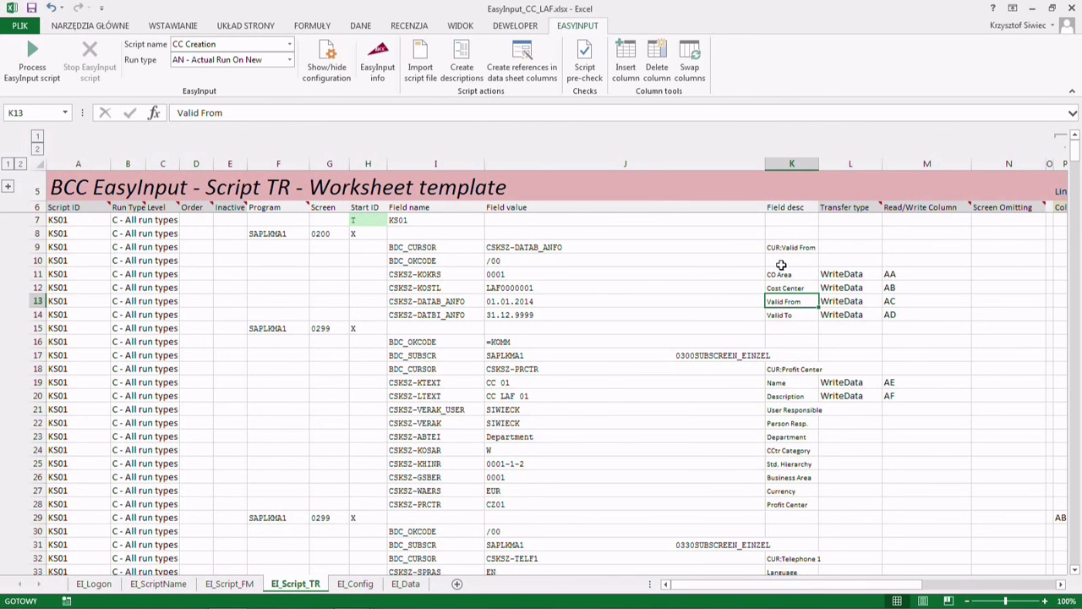
{"action": "key", "text": "Up"}
{"action": "key", "text": "Left"}
{"action": "key", "text": "Left"}
{"action": "key", "text": "Right"}
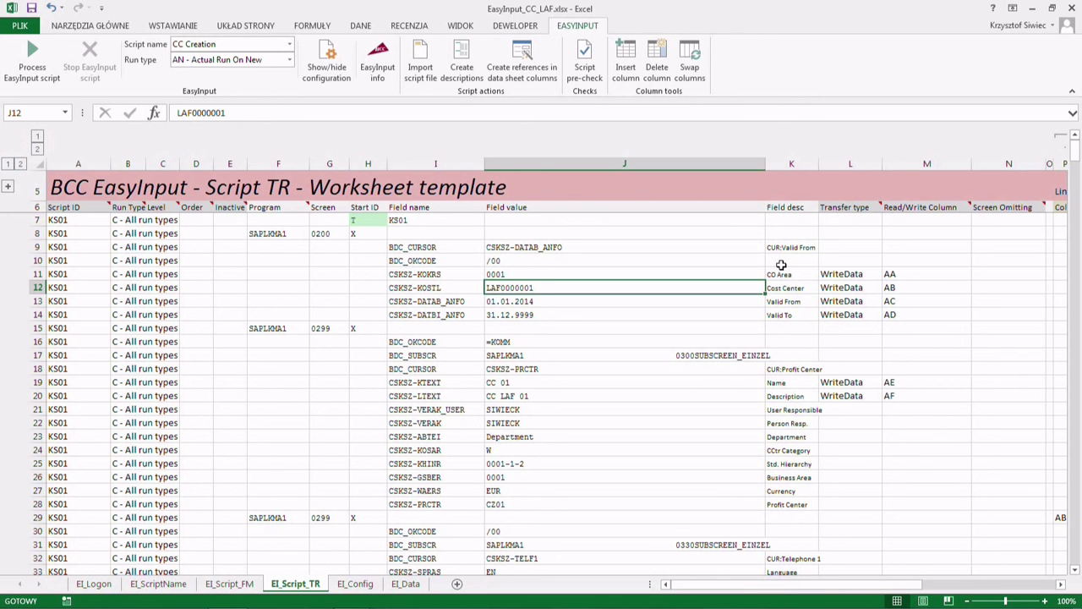
{"action": "key", "text": "Right"}
{"action": "key", "text": "Right"}
{"action": "key", "text": "Right"}
{"action": "key", "text": "Left"}
{"action": "key", "text": "Right"}
{"action": "key", "text": "Left"}
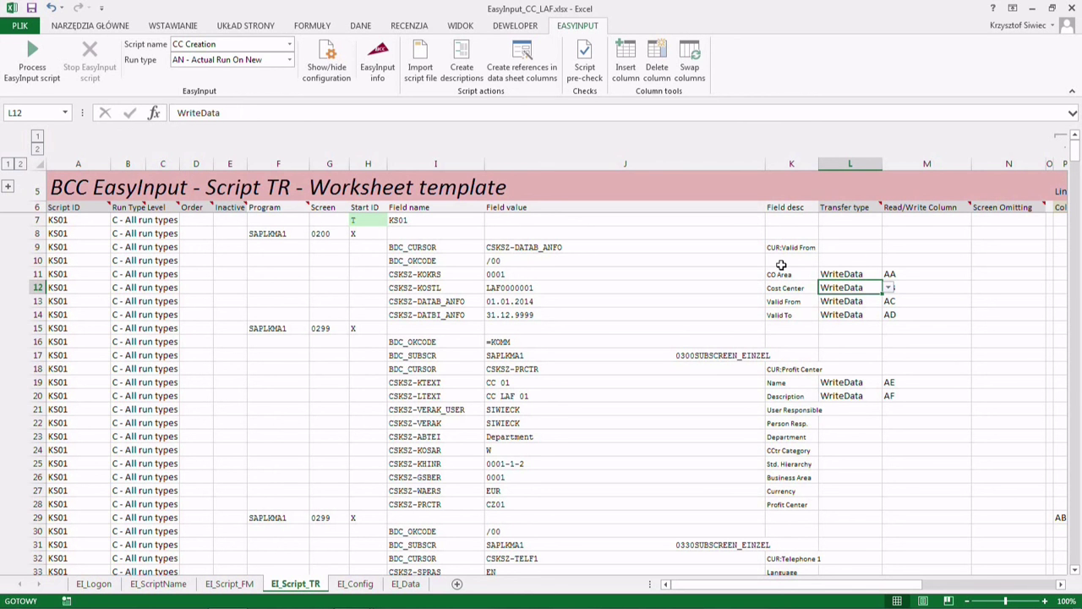
- Clear AB from M12 and WriteData from L12, leaving the LAF0000001 value
{"action": "left_click", "coordinate": [903, 288]}
{"action": "key", "text": "BackSpace"}
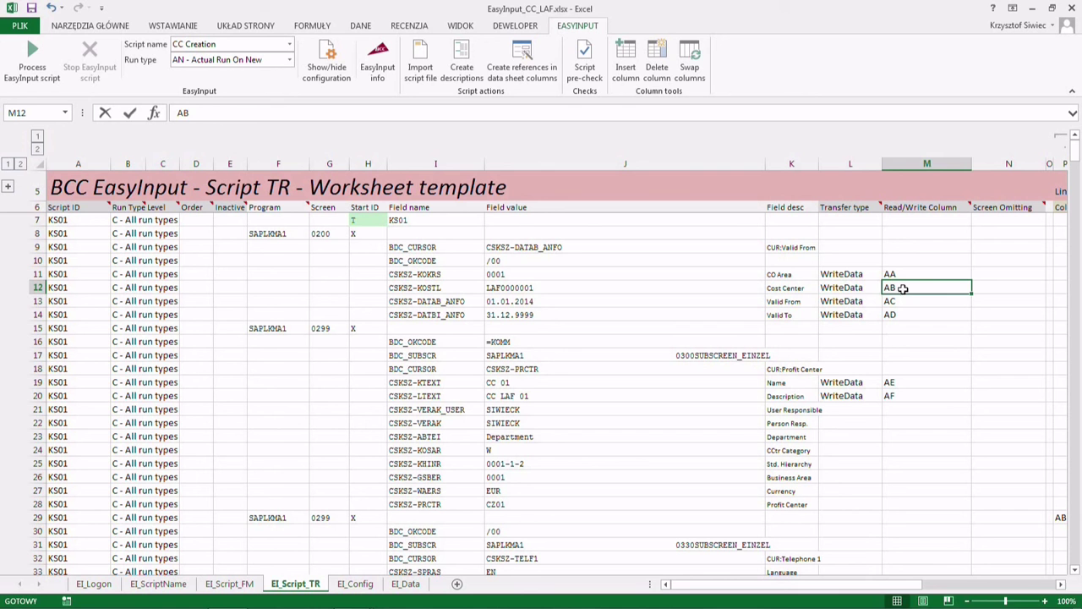
{"action": "left_click", "coordinate": [850, 289]}
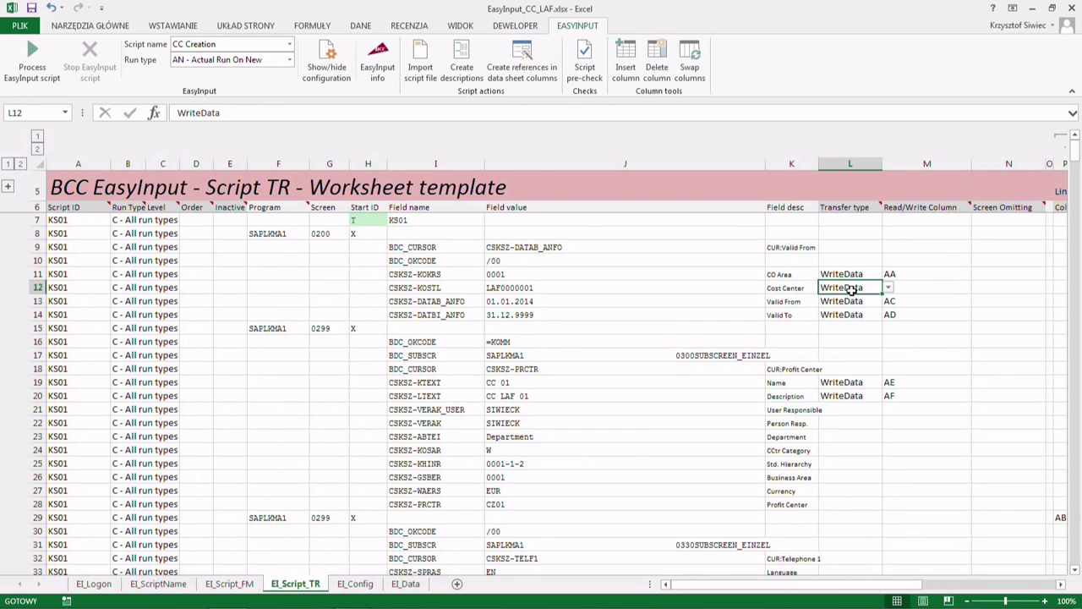
{"action": "key", "text": "Delete"}
{"action": "key", "text": "Down"}
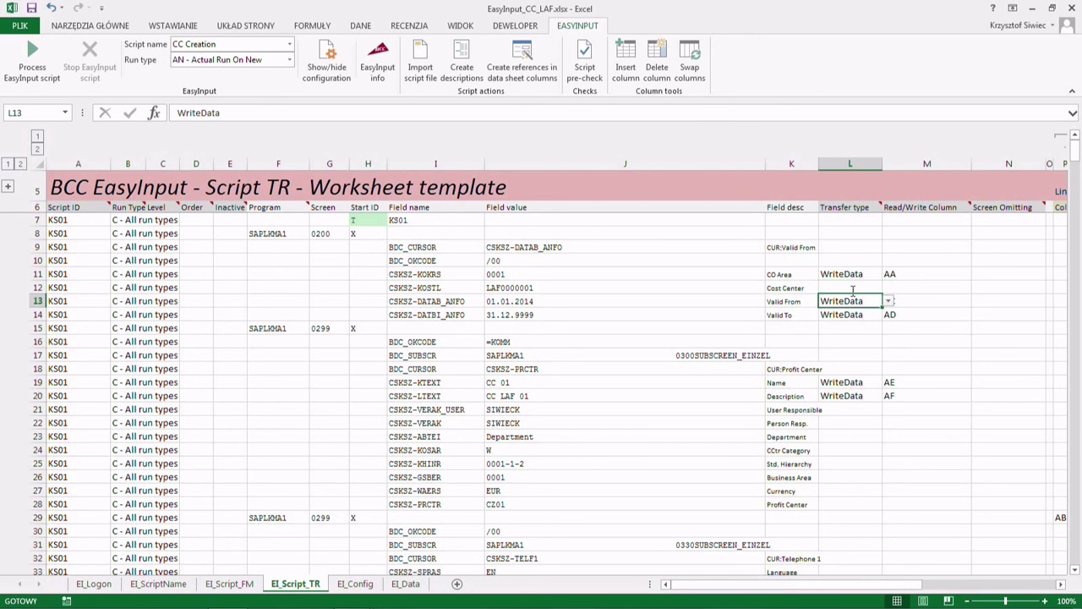
{"action": "left_click", "coordinate": [852, 289]}
{"action": "key", "text": "Right"}
{"action": "left_click", "coordinate": [866, 288]}
{"action": "left_click", "coordinate": [541, 289]}
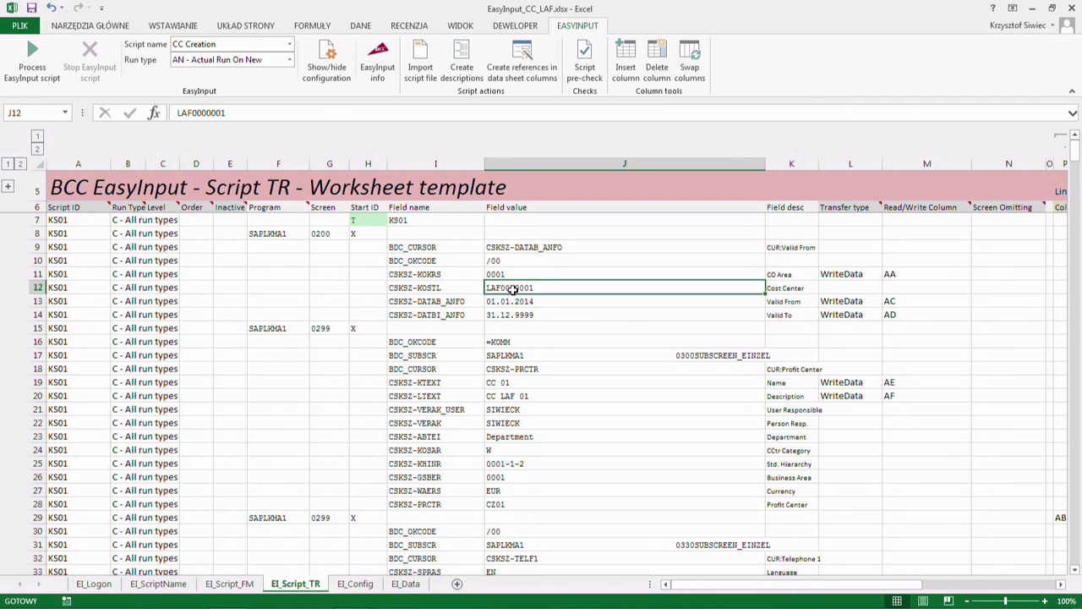
- Start a formula in J12 referencing row 12 cells, then cancel it to keep LAF0000001
{"action": "double_click", "coordinate": [512, 290]}
{"action": "double_click", "coordinate": [512, 289]}
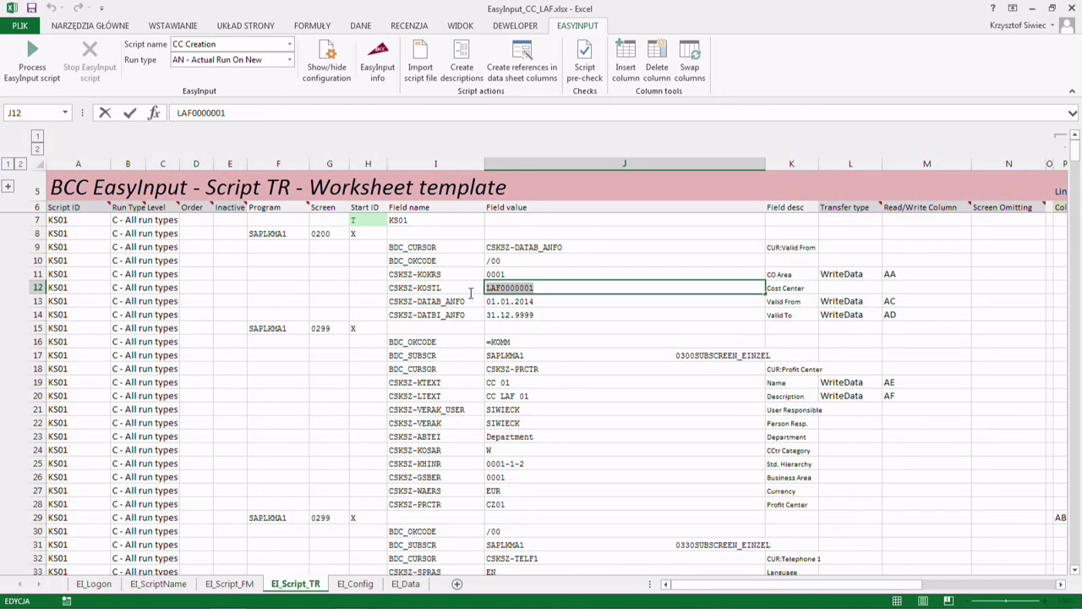
{"action": "type", "text": "="}
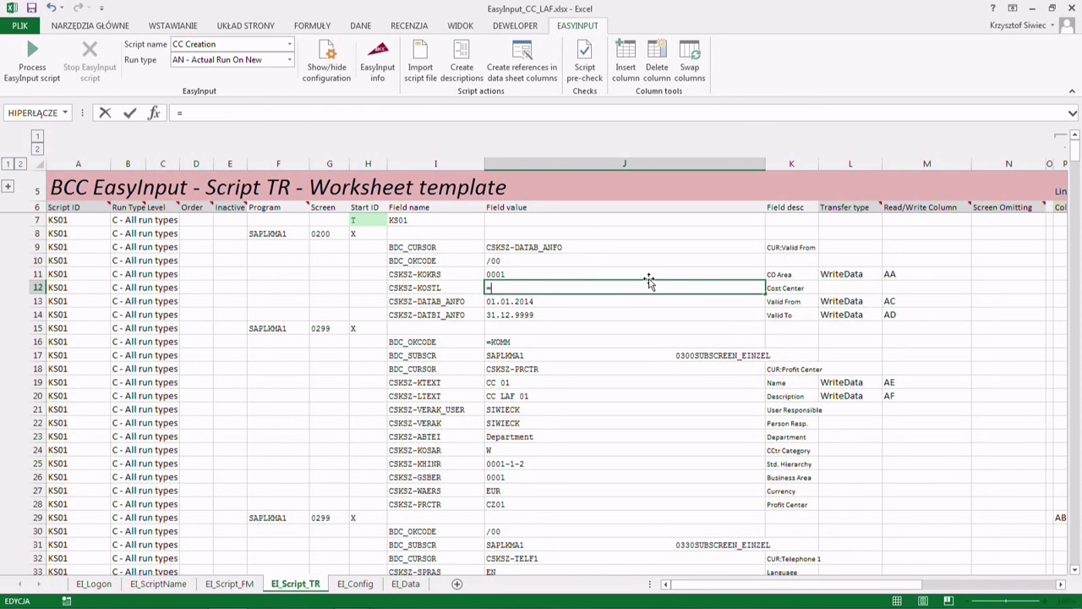
{"action": "left_click", "coordinate": [783, 291]}
{"action": "left_click", "coordinate": [844, 291]}
{"action": "key", "text": "Escape"}
- Enter AB as the column 1 line formula in P12
{"action": "left_click", "coordinate": [893, 289]}
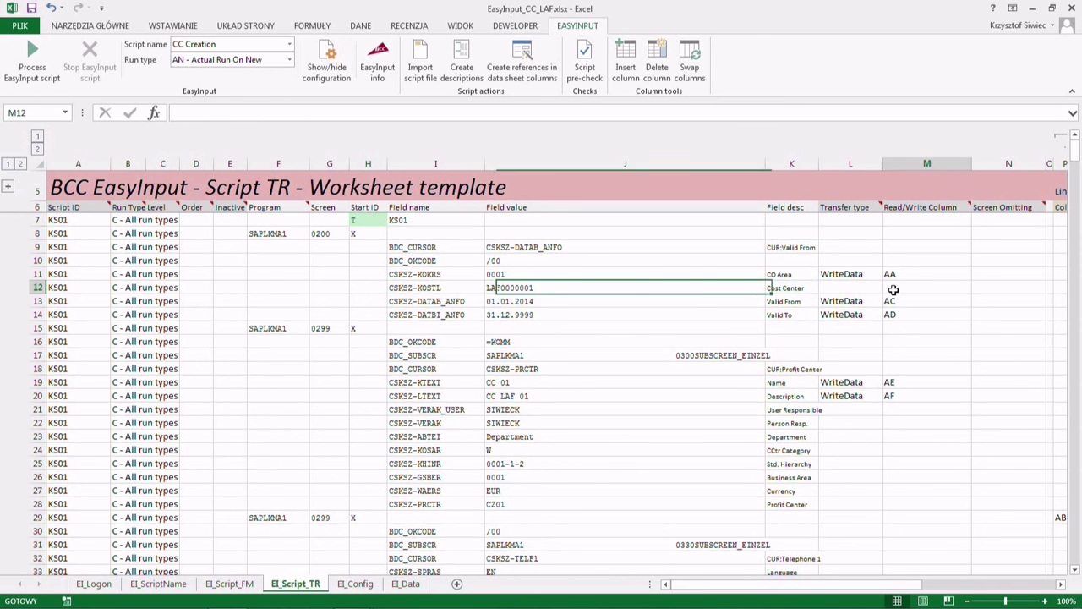
{"action": "key", "text": "Right"}
{"action": "key", "text": "Right"}
{"action": "key", "text": "Right"}
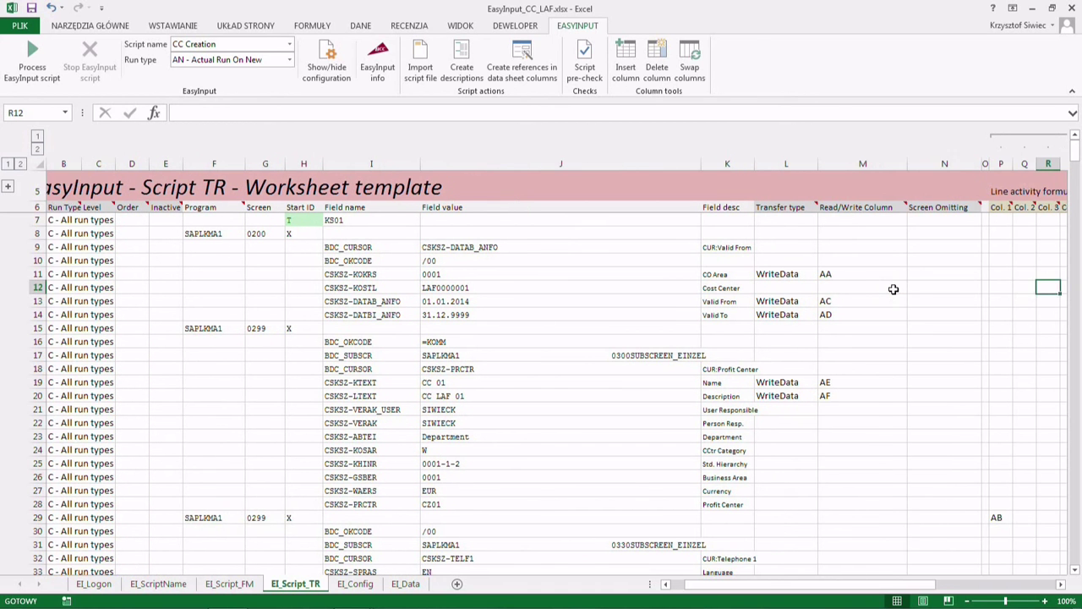
{"action": "type", "text": "AB"}
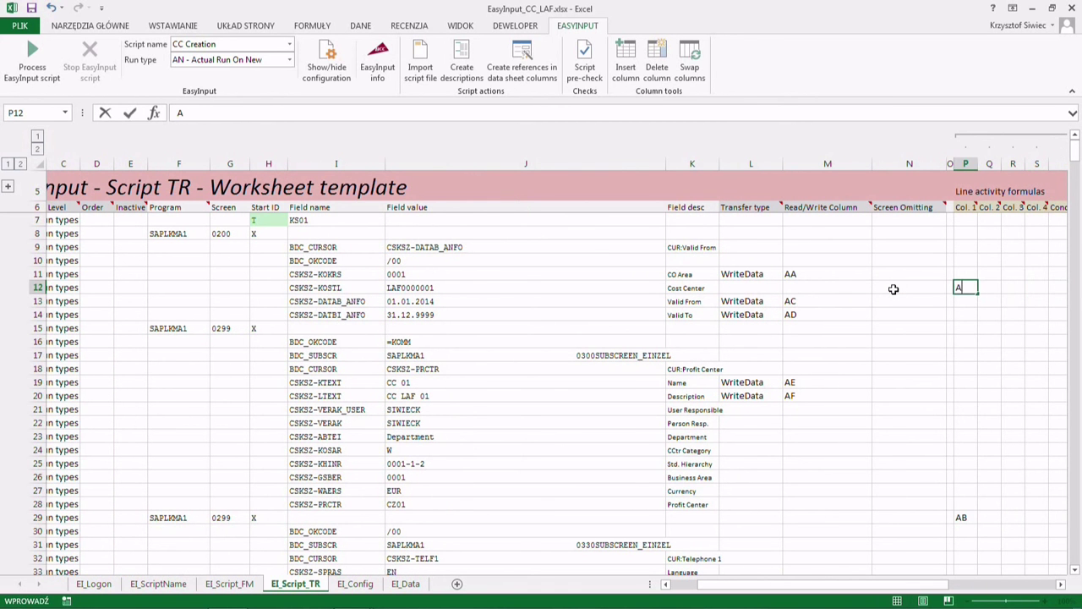
{"action": "key", "text": "Right"}
{"action": "key", "text": "Left"}
{"action": "key", "text": "Right"}
{"action": "key", "text": "Right"}
{"action": "key", "text": "Right"}
{"action": "key", "text": "Right"}
{"action": "key", "text": "Right"}
{"action": "key", "text": "Right"}
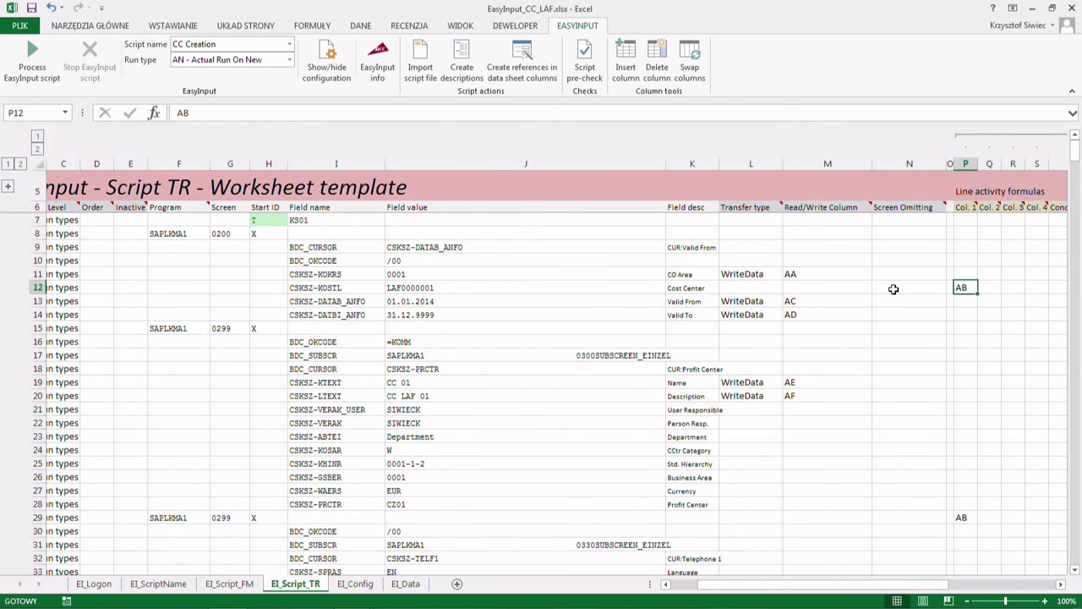
{"action": "key", "text": "Left"}
{"action": "key", "text": "Left"}
{"action": "key", "text": "Right"}
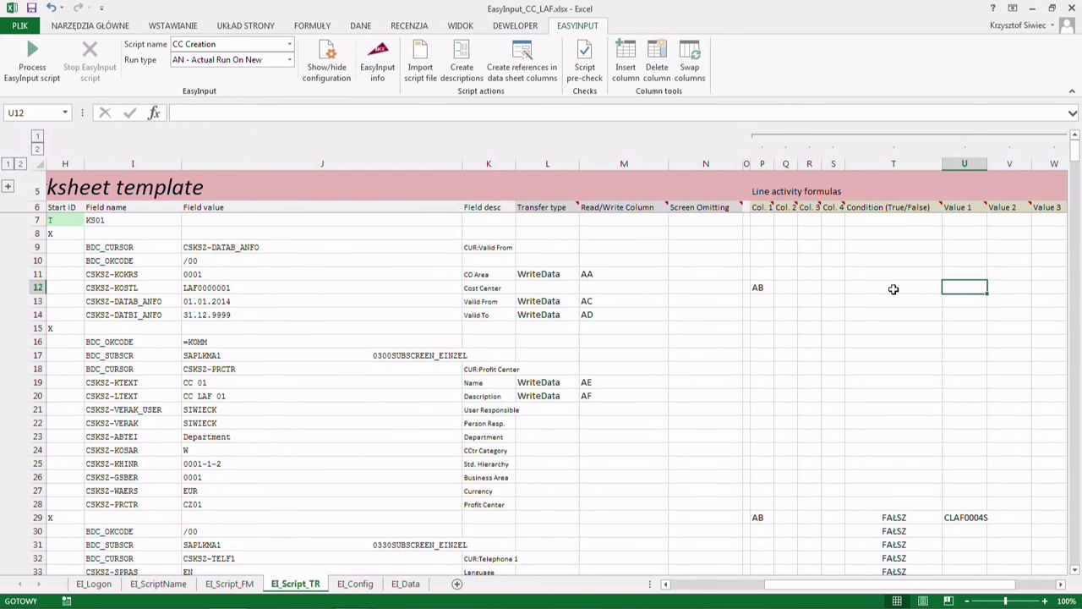
- Replace J12's LAF0000001 with the formula =U12 & Z12
{"action": "key", "text": "Left"}
{"action": "key", "text": "Left"}
{"action": "key", "text": "Left"}
{"action": "key", "text": "Left"}
{"action": "key", "text": "Left"}
{"action": "key", "text": "Left"}
{"action": "key", "text": "Left"}
{"action": "key", "text": "Left"}
{"action": "key", "text": "Left"}
{"action": "key", "text": "Left"}
{"action": "key", "text": "Left"}
{"action": "key", "text": "Left"}
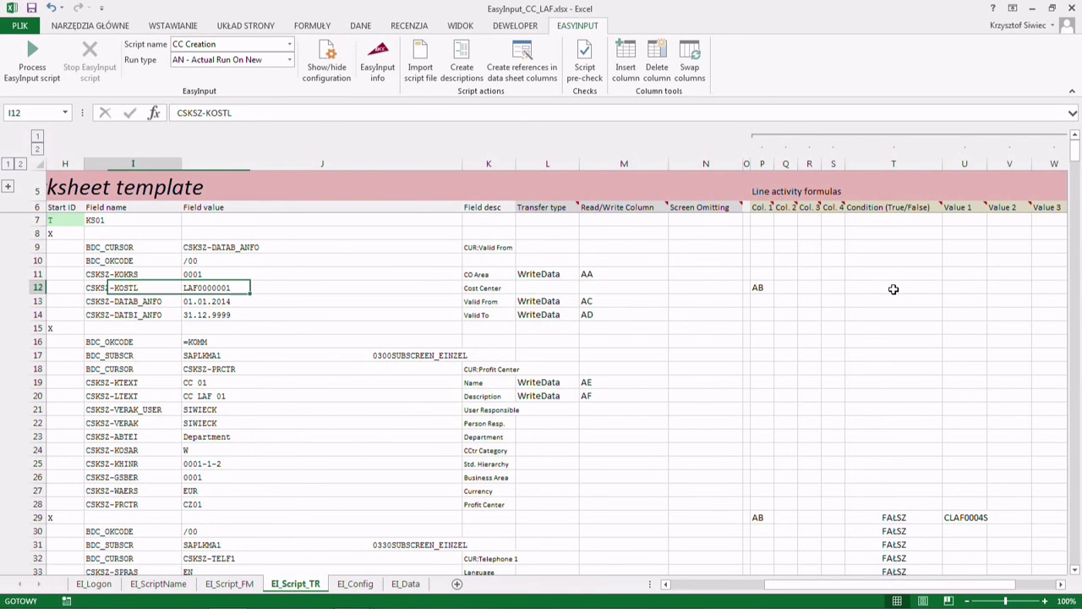
{"action": "key", "text": "Right"}
{"action": "type", "text": "="}
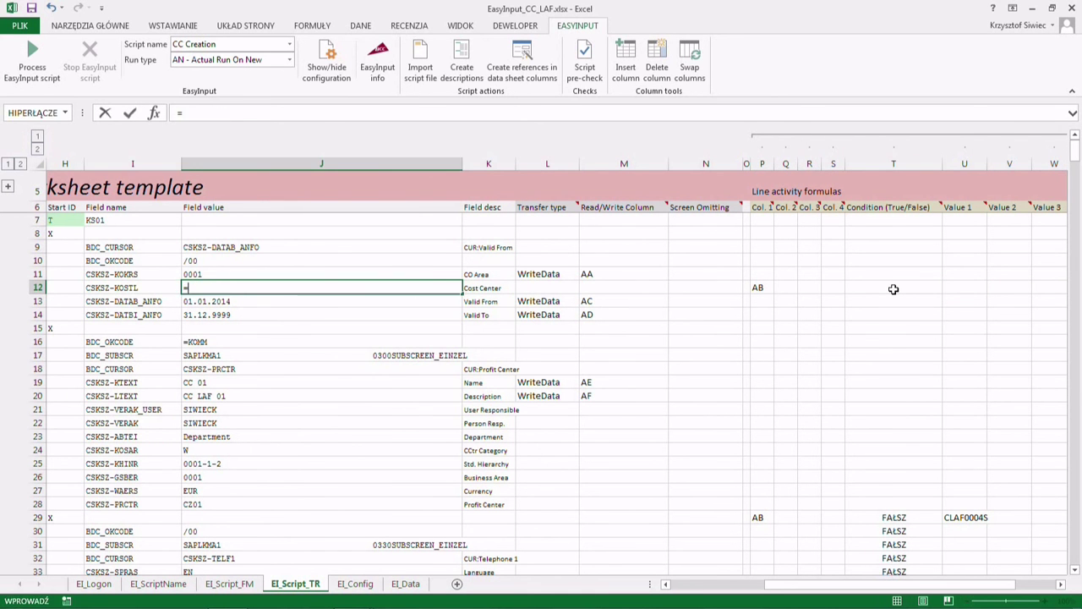
{"action": "left_click", "coordinate": [961, 289]}
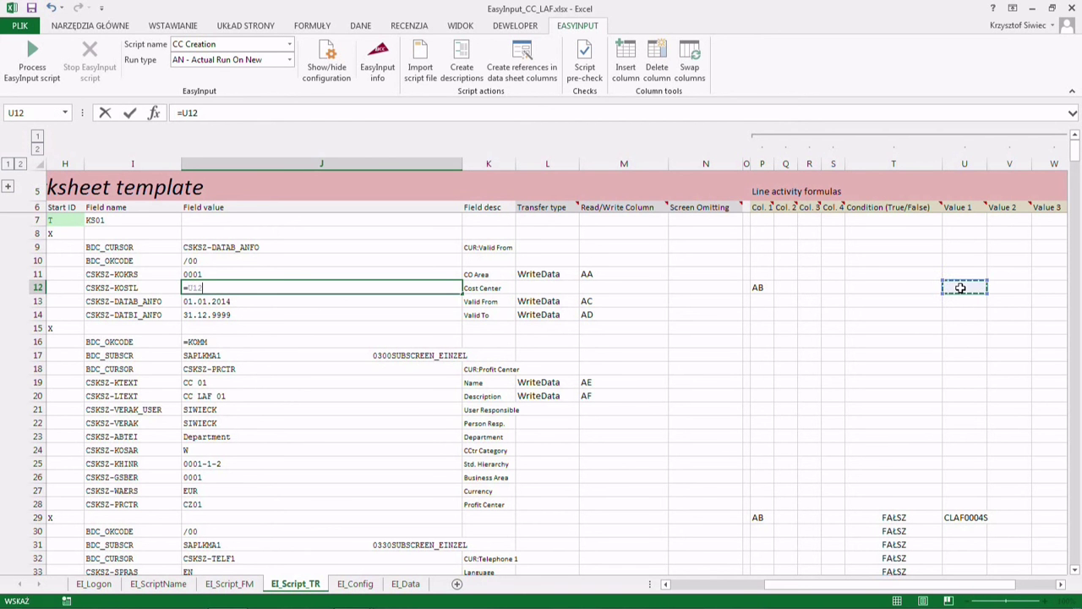
{"action": "type", "text": "&"}
{"action": "left_click_drag", "start_coordinate": [951, 587], "coordinate": [985, 587]}
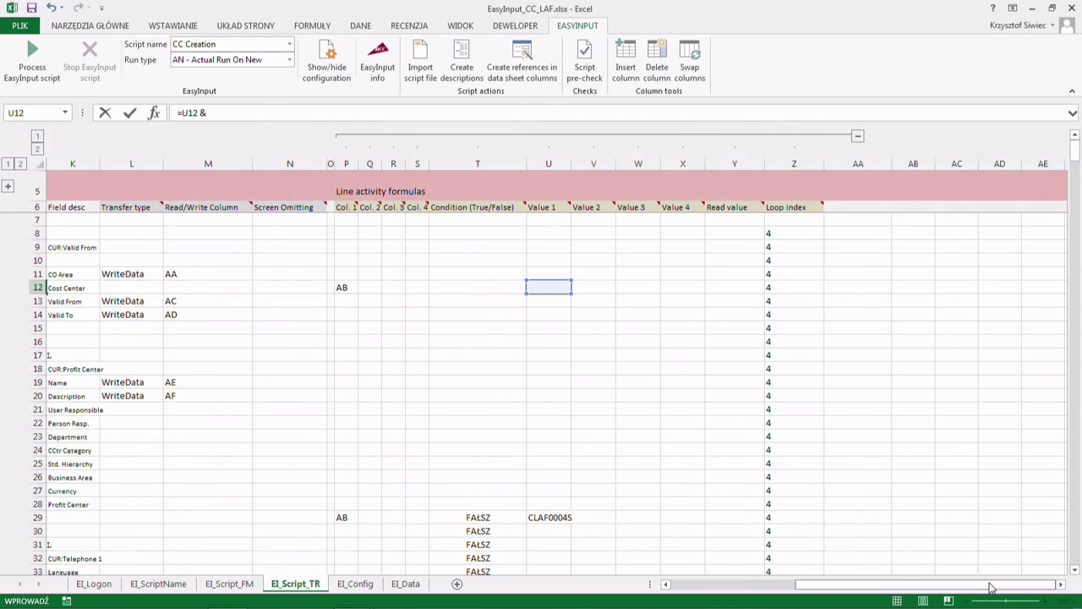
{"action": "left_click", "coordinate": [776, 287]}
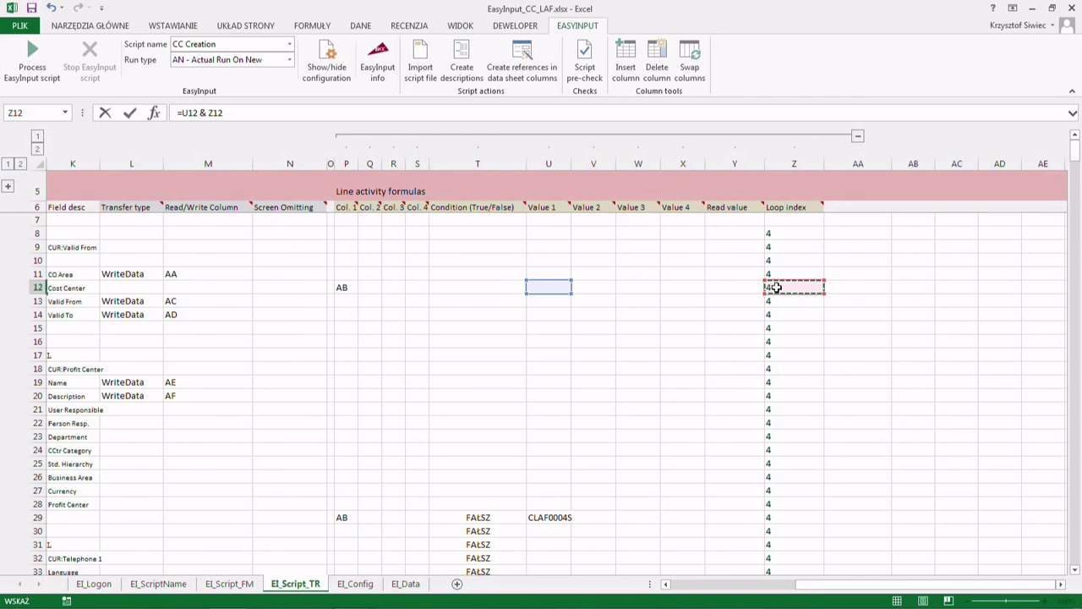
{"action": "key", "text": "Return"}
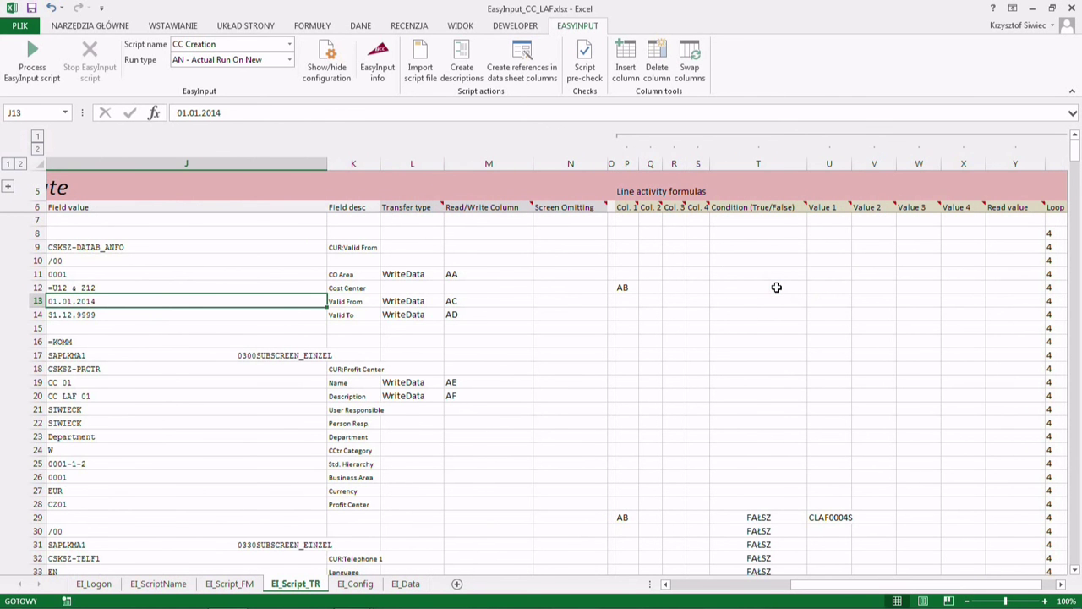
{"action": "left_click", "coordinate": [106, 287]}
{"action": "key", "text": "Left"}
{"action": "key", "text": "Right"}
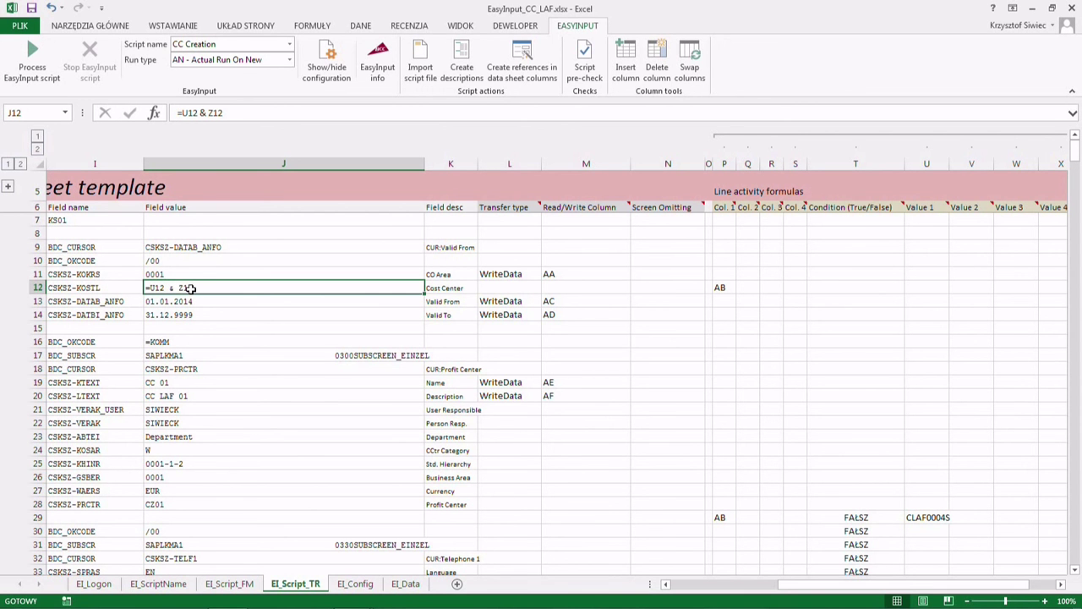
- Unprotect the sheet and change J12's cell format from Text to General (Ogólne)
{"action": "left_click", "coordinate": [406, 27]}
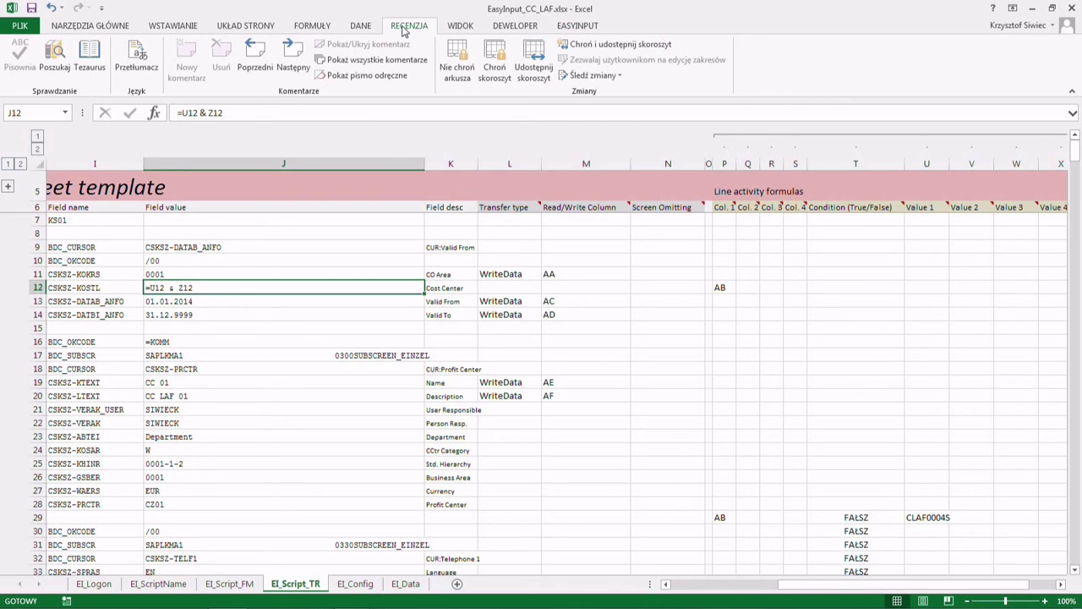
{"action": "left_click", "coordinate": [462, 73]}
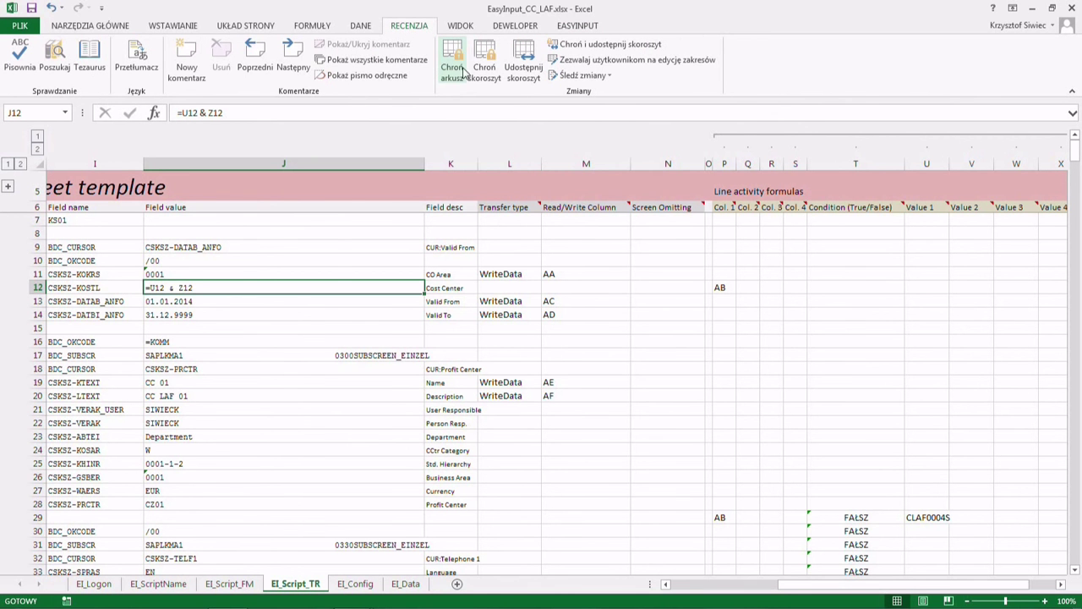
{"action": "right_click", "coordinate": [166, 288]}
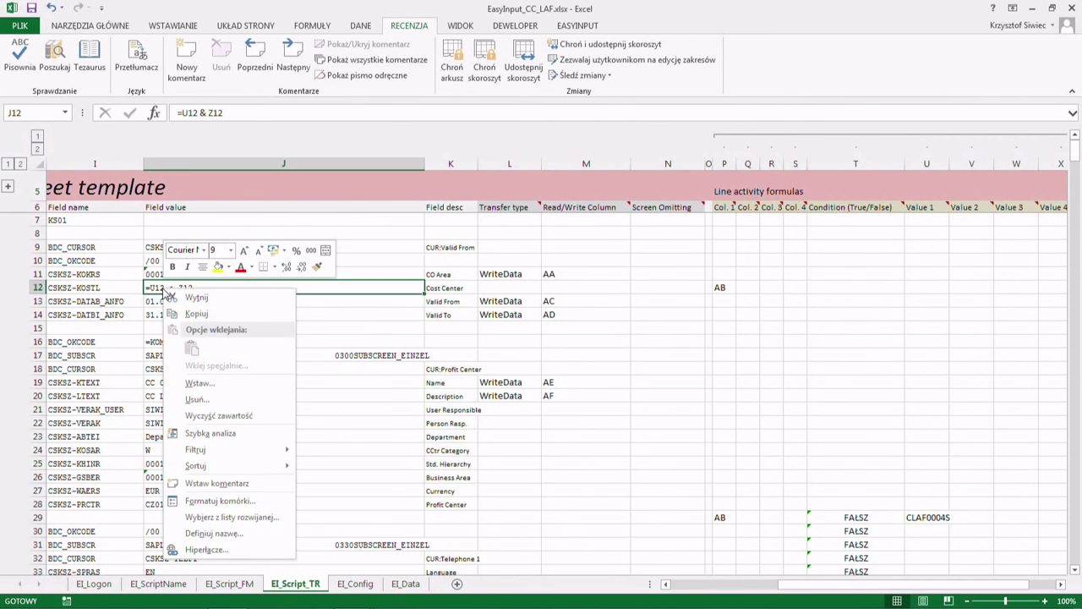
{"action": "left_click", "coordinate": [184, 500]}
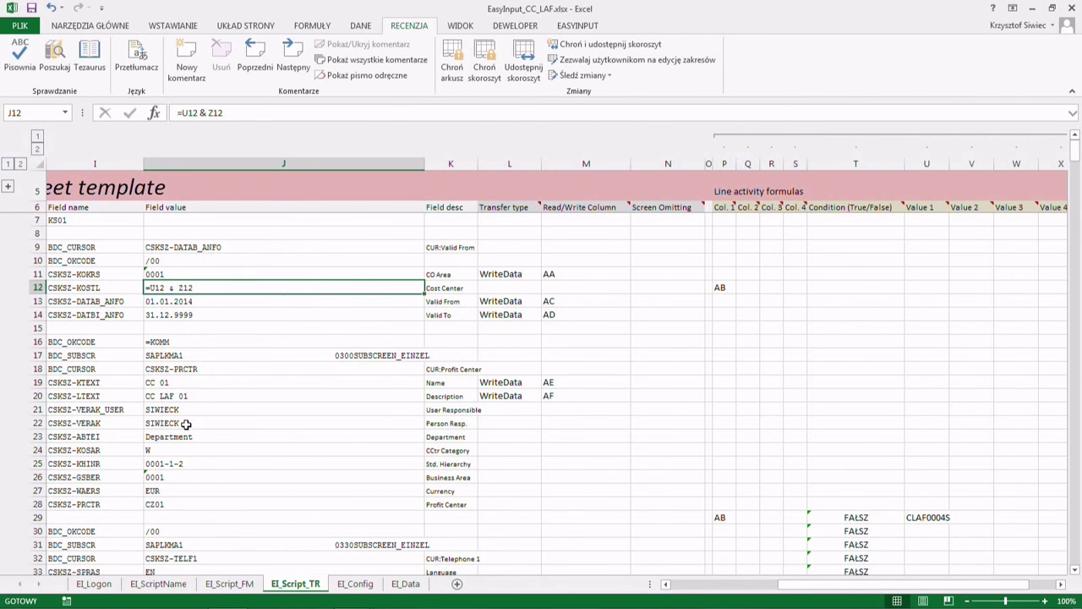
{"action": "left_click", "coordinate": [39, 356]}
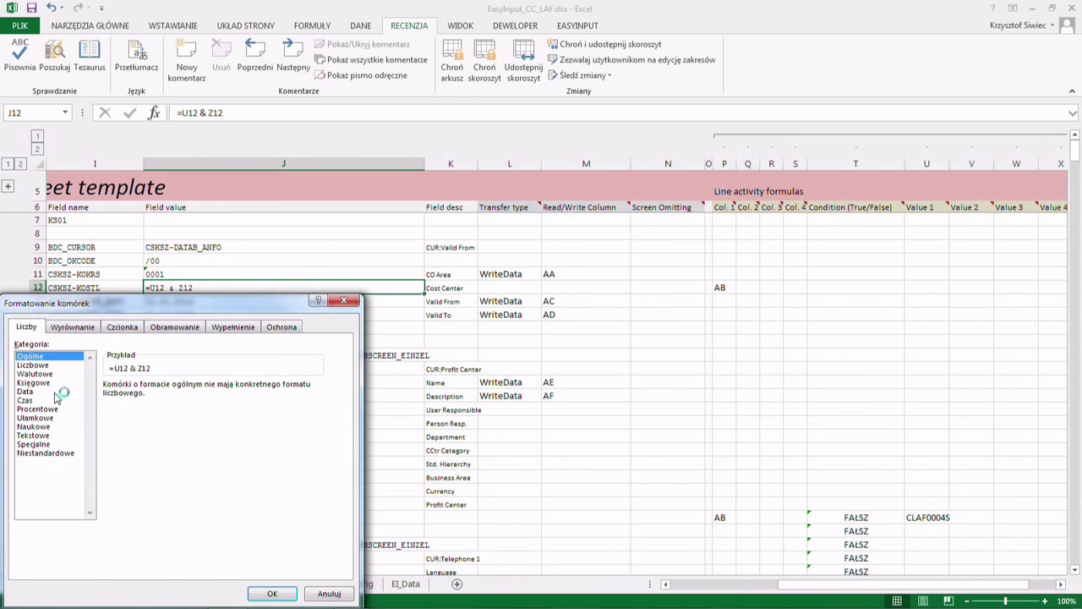
{"action": "left_click", "coordinate": [271, 593]}
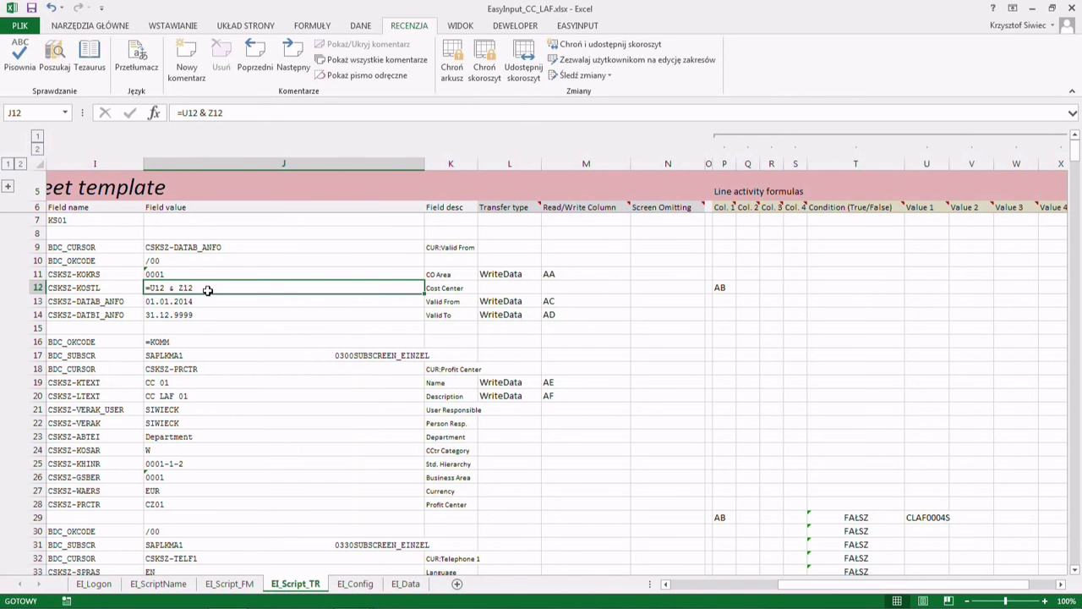
- Re-enter J12 so =U12 & Z12 evaluates to 4, then check the AB entry in P12
{"action": "double_click", "coordinate": [209, 289]}
{"action": "key", "text": "Return"}
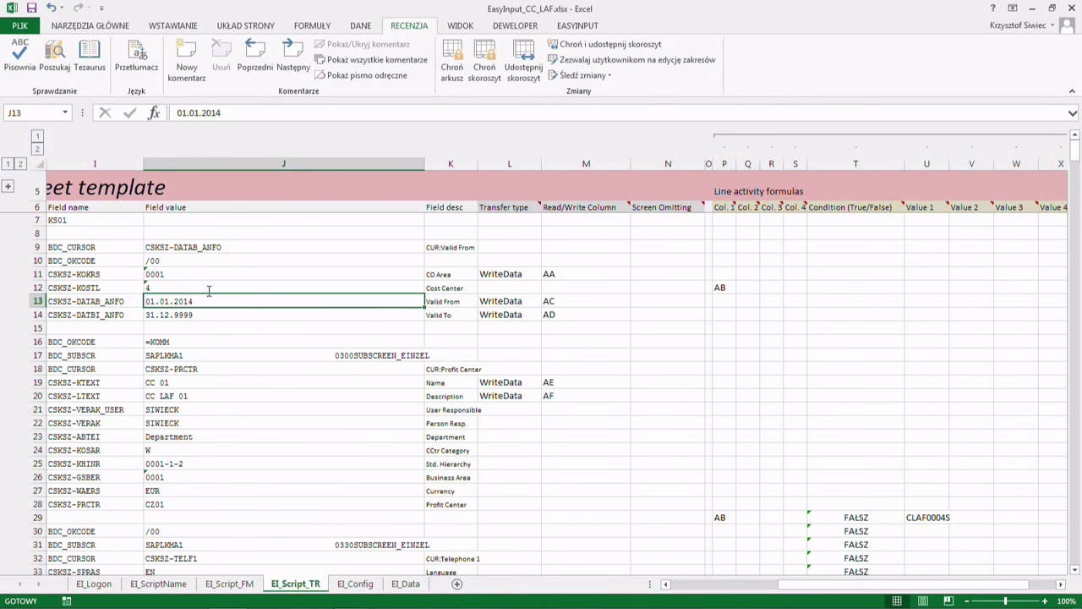
{"action": "left_click", "coordinate": [188, 290]}
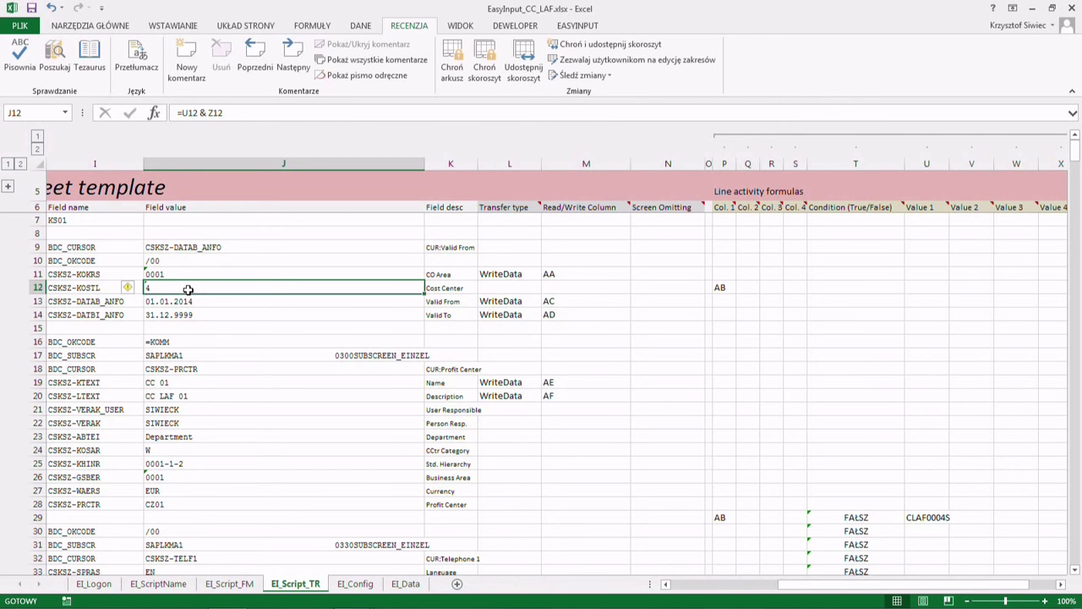
{"action": "left_click", "coordinate": [719, 289]}
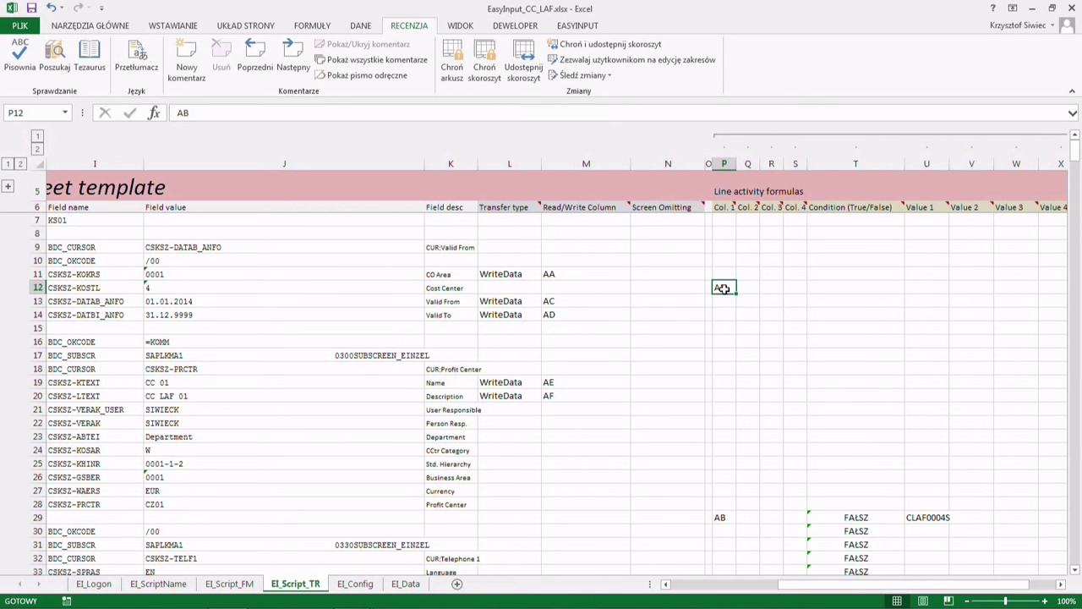
- Review row 12's Value 1, Loop index and AB column 1 entries
{"action": "left_click", "coordinate": [914, 290]}
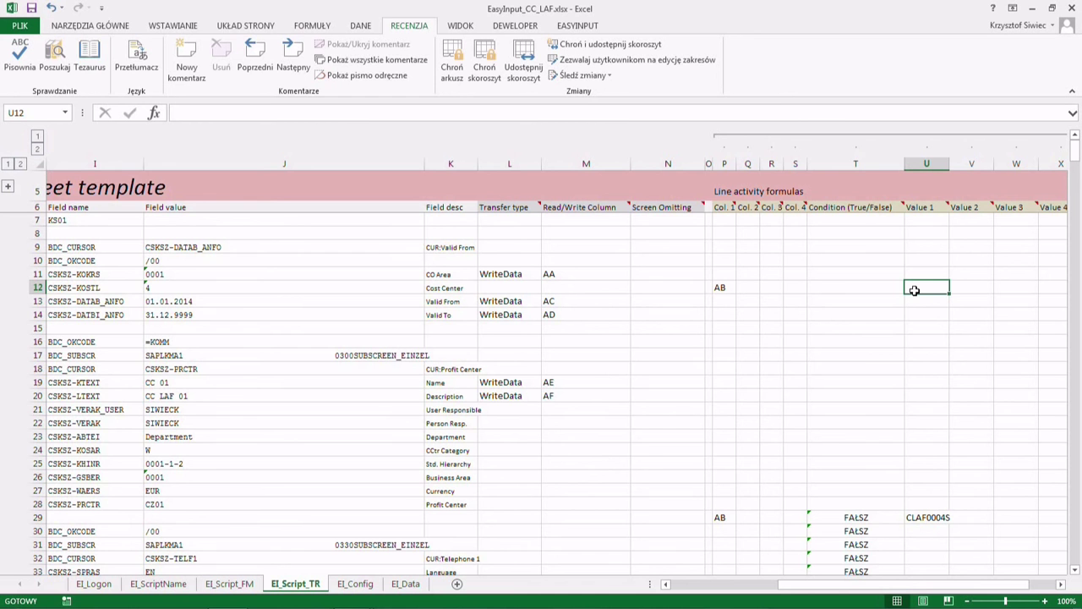
{"action": "key", "text": "Right"}
{"action": "key", "text": "Right"}
{"action": "key", "text": "Right"}
{"action": "key", "text": "Right"}
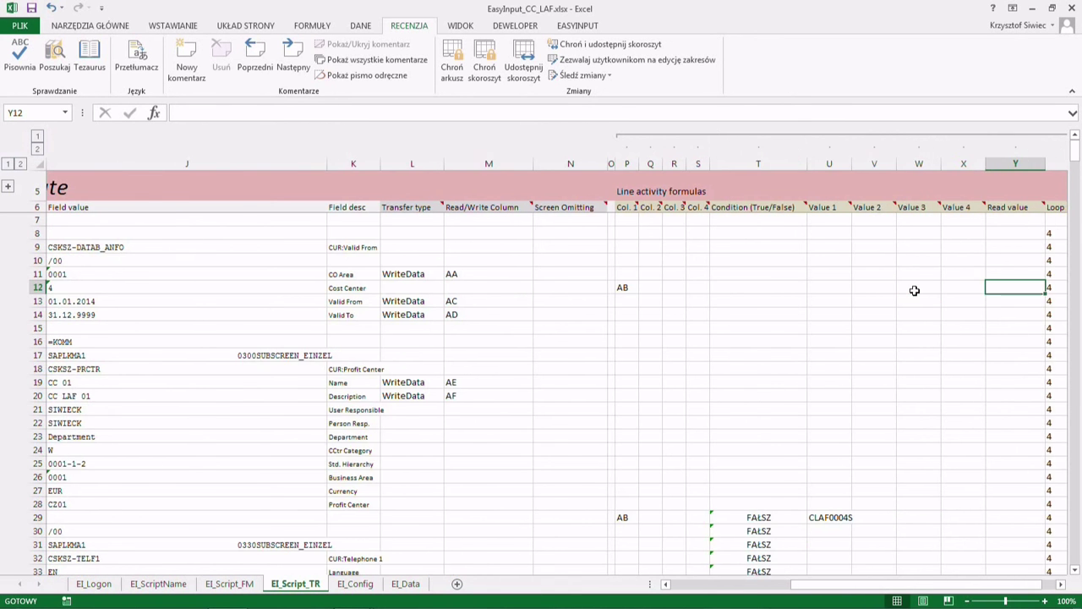
{"action": "key", "text": "Right"}
{"action": "key", "text": "Left"}
{"action": "key", "text": "Left"}
{"action": "key", "text": "Left"}
{"action": "key", "text": "Left"}
{"action": "key", "text": "Left"}
{"action": "key", "text": "Left"}
{"action": "key", "text": "Left"}
{"action": "key", "text": "Left"}
{"action": "key", "text": "Left"}
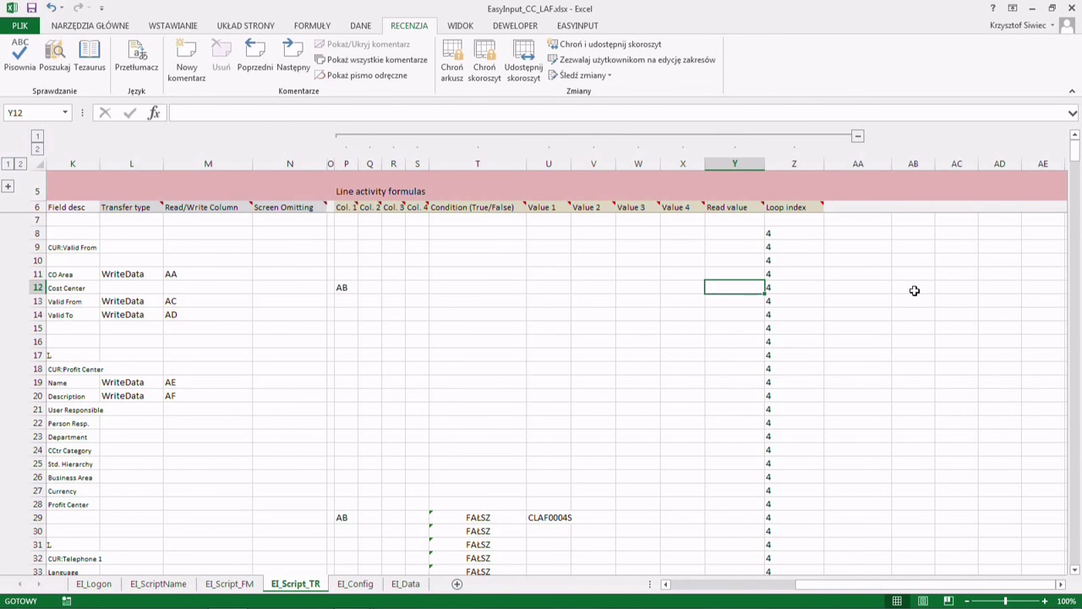
{"action": "key", "text": "Left"}
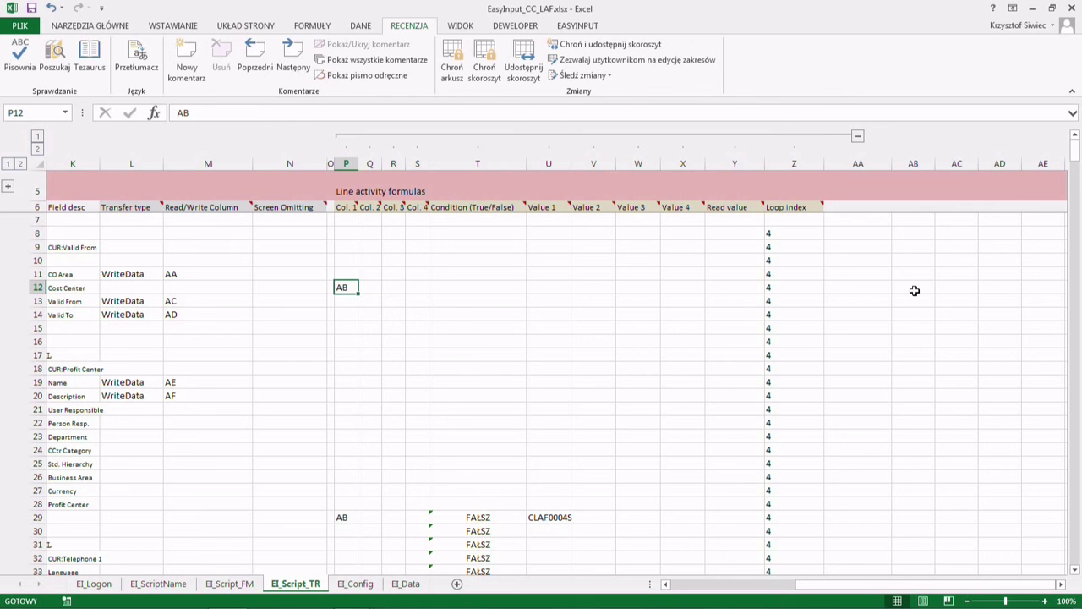
{"action": "key", "text": "Down"}
{"action": "key", "text": "Down"}
{"action": "key", "text": "Down"}
{"action": "key", "text": "Down"}
{"action": "key", "text": "Down"}
{"action": "key", "text": "Down"}
{"action": "key", "text": "Down"}
{"action": "key", "text": "Down"}
{"action": "key", "text": "Down"}
{"action": "key", "text": "Down"}
{"action": "key", "text": "Down"}
{"action": "key", "text": "Down"}
{"action": "key", "text": "Down"}
{"action": "key", "text": "Down"}
{"action": "key", "text": "Up"}
{"action": "key", "text": "Up"}
{"action": "key", "text": "Up"}
{"action": "key", "text": "Up"}
{"action": "key", "text": "Up"}
{"action": "key", "text": "Up"}
{"action": "key", "text": "Up"}
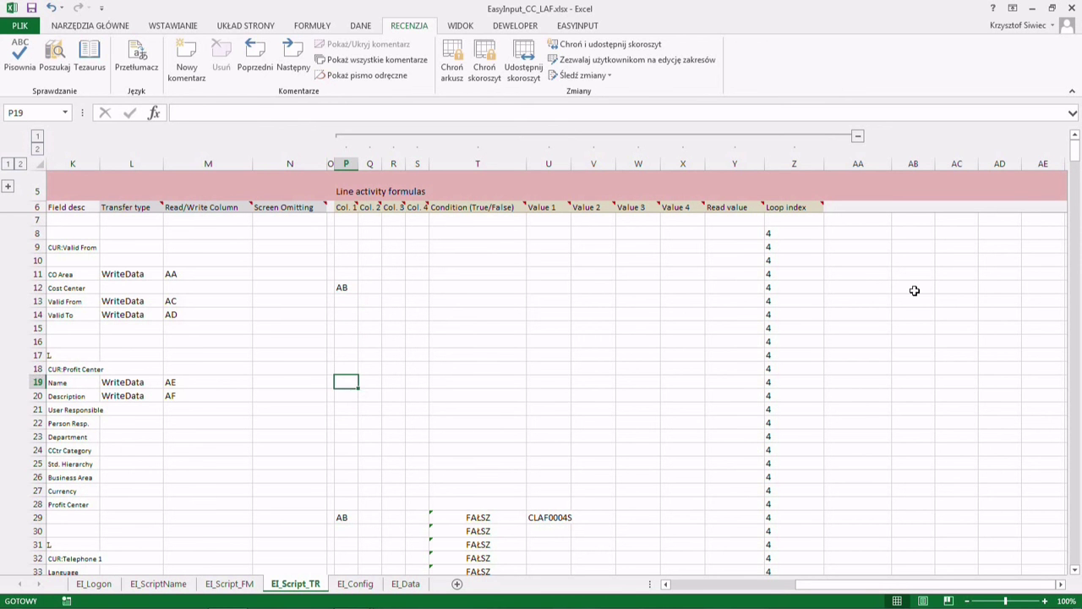
- Set column 1 to AE for Name and AF for Description, clearing their WriteData and AF read column
{"action": "type", "text": "AE"}
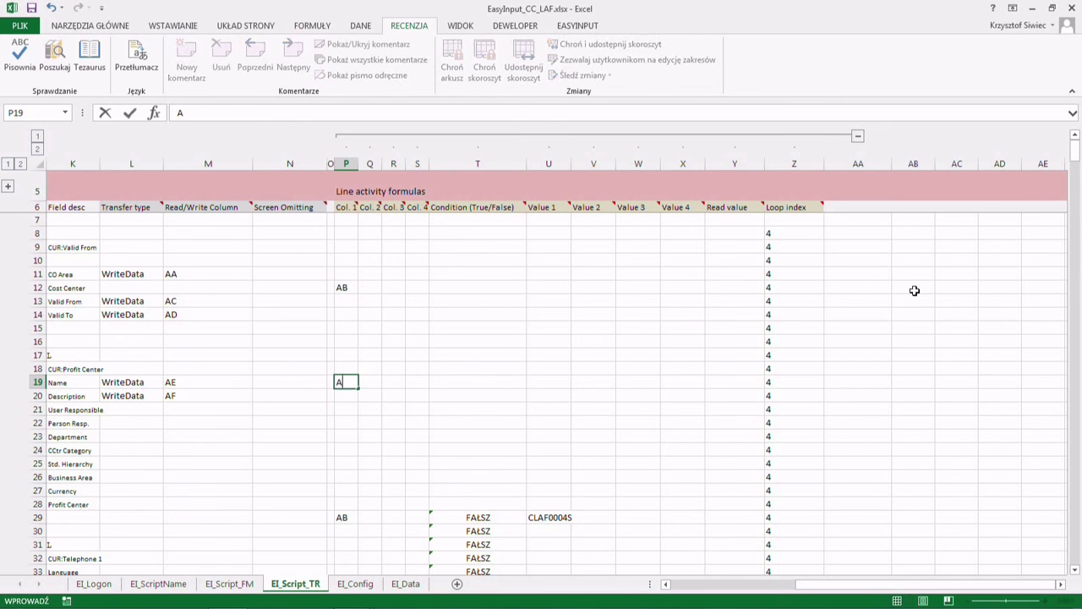
{"action": "key", "text": "Return"}
{"action": "type", "text": "AF"}
{"action": "key", "text": "Left"}
{"action": "key", "text": "Left"}
{"action": "key", "text": "Left"}
{"action": "key", "text": "Left"}
{"action": "key", "text": "Right"}
{"action": "key", "text": "Delete"}
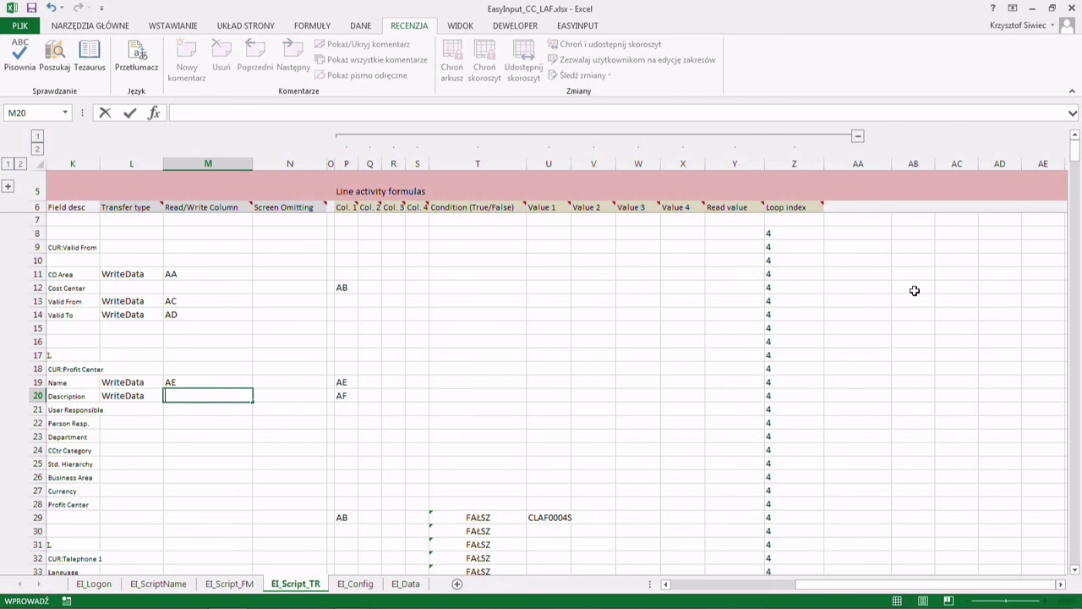
{"action": "key", "text": "Left"}
{"action": "key", "text": "Delete"}
{"action": "key", "text": "Up"}
{"action": "key", "text": "Delete"}
- Copy the J12 formula into the Name and Description values in J19:J20
{"action": "key", "text": "Right"}
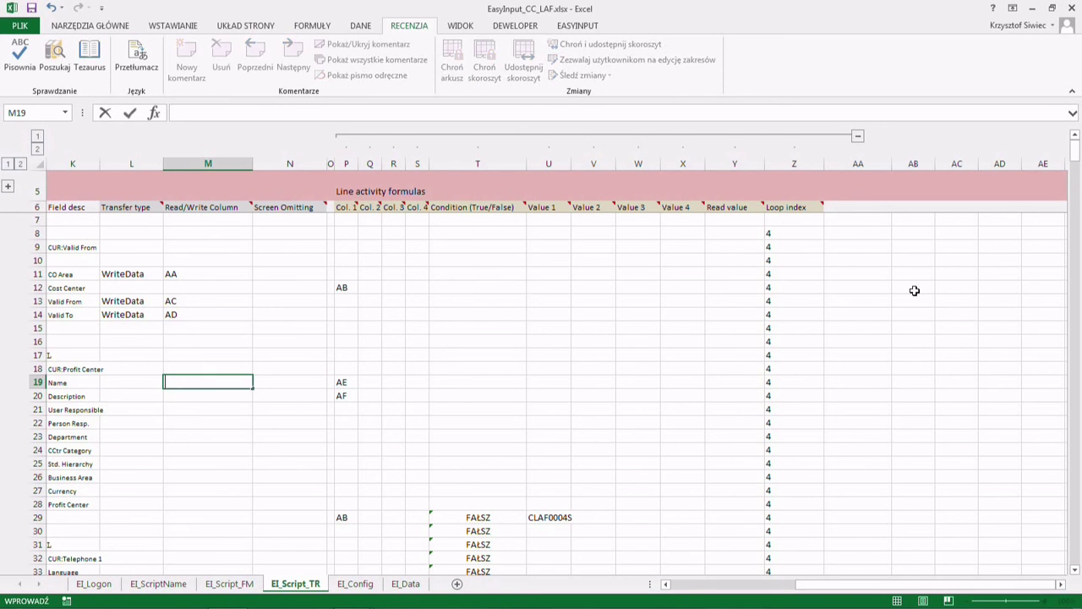
{"action": "key", "text": "Right"}
{"action": "key", "text": "Right"}
{"action": "key", "text": "Right"}
{"action": "key", "text": "Right"}
{"action": "key", "text": "Left"}
{"action": "key", "text": "Left"}
{"action": "key", "text": "Left"}
{"action": "key", "text": "Left"}
{"action": "key", "text": "Left"}
{"action": "key", "text": "Left"}
{"action": "key", "text": "Left"}
{"action": "key", "text": "Right"}
{"action": "key", "text": "Left"}
{"action": "key", "text": "Left"}
{"action": "key", "text": "Right"}
{"action": "key", "text": "Up"}
{"action": "key", "text": "Up"}
{"action": "key", "text": "Up"}
{"action": "key", "text": "Up"}
{"action": "key", "text": "Up"}
{"action": "key", "text": "Up"}
{"action": "key", "text": "Up"}
{"action": "key", "text": "ctrl+c"}
{"action": "key", "text": "Down"}
{"action": "key", "text": "Down"}
{"action": "key", "text": "Down"}
{"action": "key", "text": "Down"}
{"action": "key", "text": "Down"}
{"action": "key", "text": "Down"}
{"action": "key", "text": "Down"}
{"action": "key", "text": "ctrl+v"}
{"action": "key", "text": "Down"}
{"action": "key", "text": "ctrl+v"}
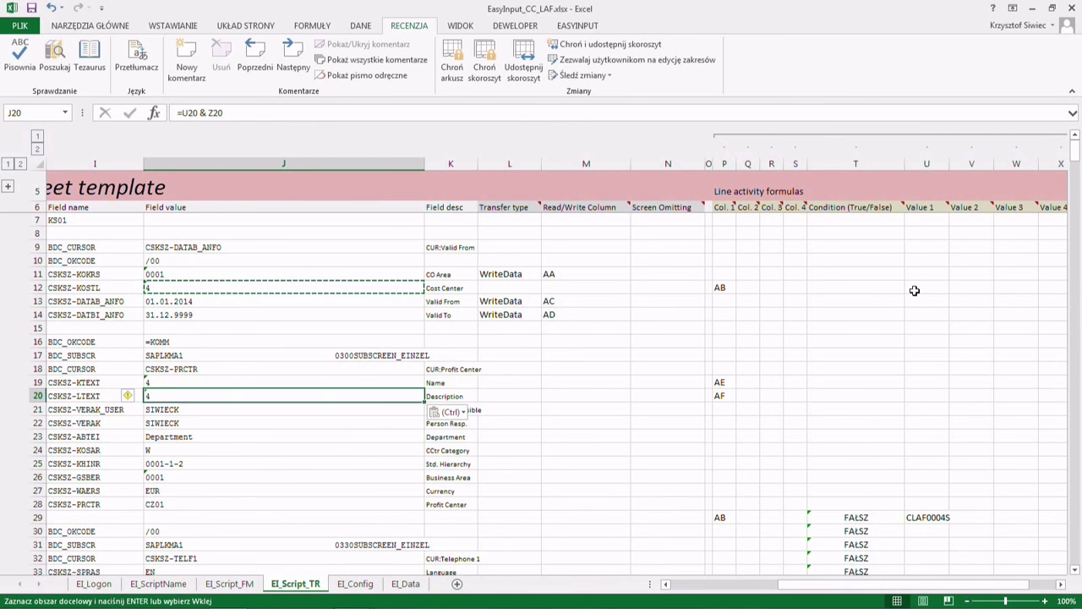
{"action": "key", "text": "Right"}
{"action": "key", "text": "Right"}
{"action": "key", "text": "Right"}
{"action": "key", "text": "Right"}
{"action": "key", "text": "Right"}
{"action": "key", "text": "Right"}
{"action": "key", "text": "Right"}
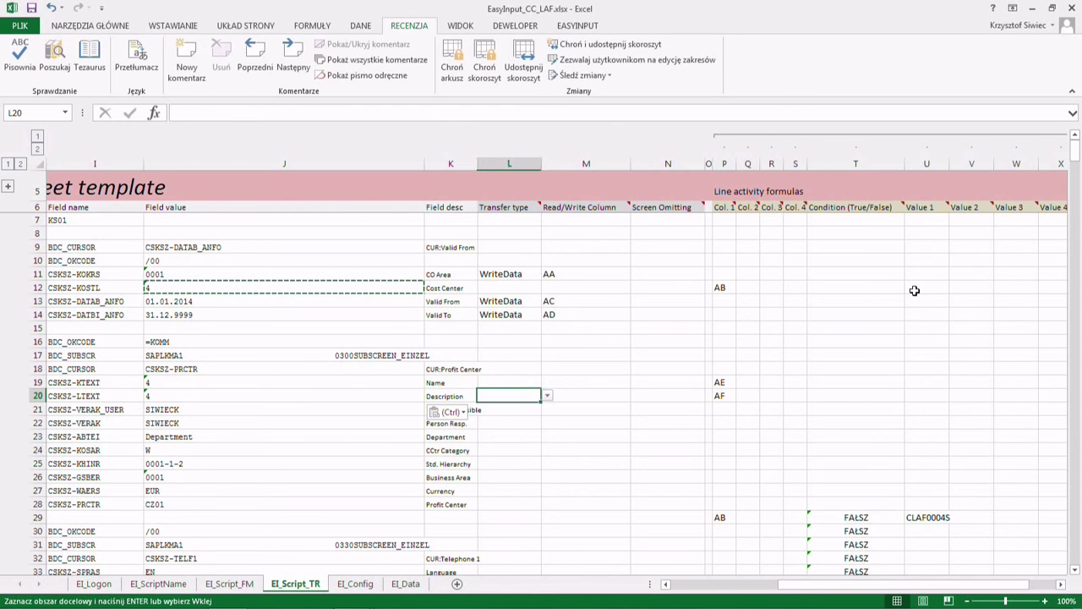
{"action": "key", "text": "Right"}
{"action": "key", "text": "Right"}
{"action": "key", "text": "Right"}
{"action": "key", "text": "Right"}
{"action": "key", "text": "Right"}
{"action": "key", "text": "Right"}
{"action": "key", "text": "Right"}
{"action": "key", "text": "Right"}
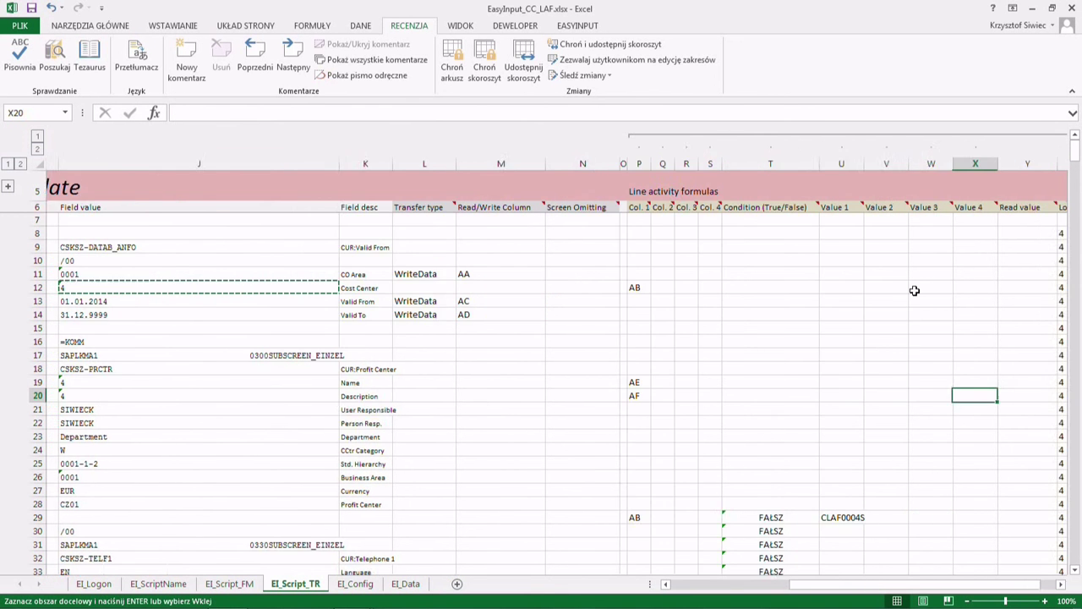
{"action": "key", "text": "Left"}
{"action": "key", "text": "Left"}
{"action": "key", "text": "Left"}
{"action": "key", "text": "Left"}
{"action": "key", "text": "Left"}
{"action": "key", "text": "Left"}
{"action": "key", "text": "Left"}
{"action": "key", "text": "Left"}
{"action": "key", "text": "Left"}
{"action": "key", "text": "Left"}
{"action": "key", "text": "Left"}
{"action": "key", "text": "Left"}
{"action": "key", "text": "Left"}
{"action": "key", "text": "Left"}
{"action": "key", "text": "Left"}
{"action": "key", "text": "Left"}
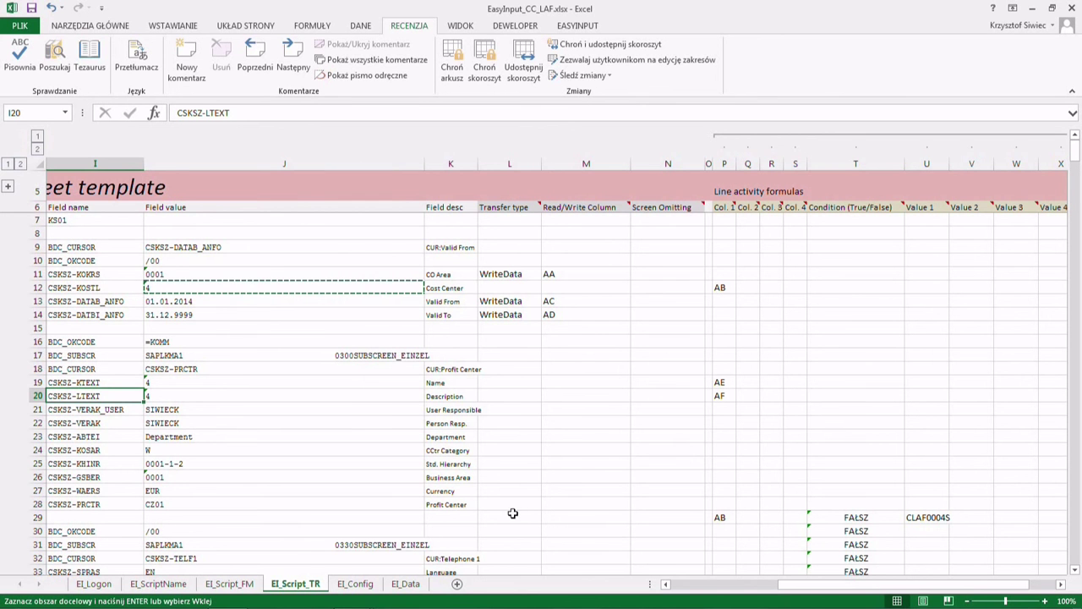
- On EI_Data, process the script as a TR test run, entering the SAP logon password
{"action": "left_click", "coordinate": [408, 589]}
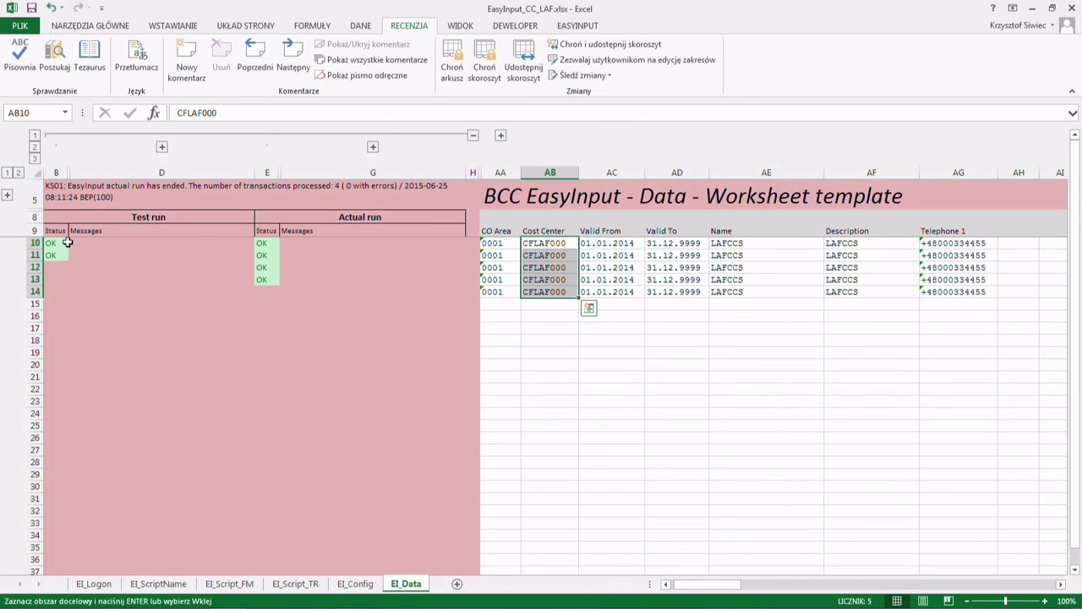
{"action": "left_click", "coordinate": [579, 25]}
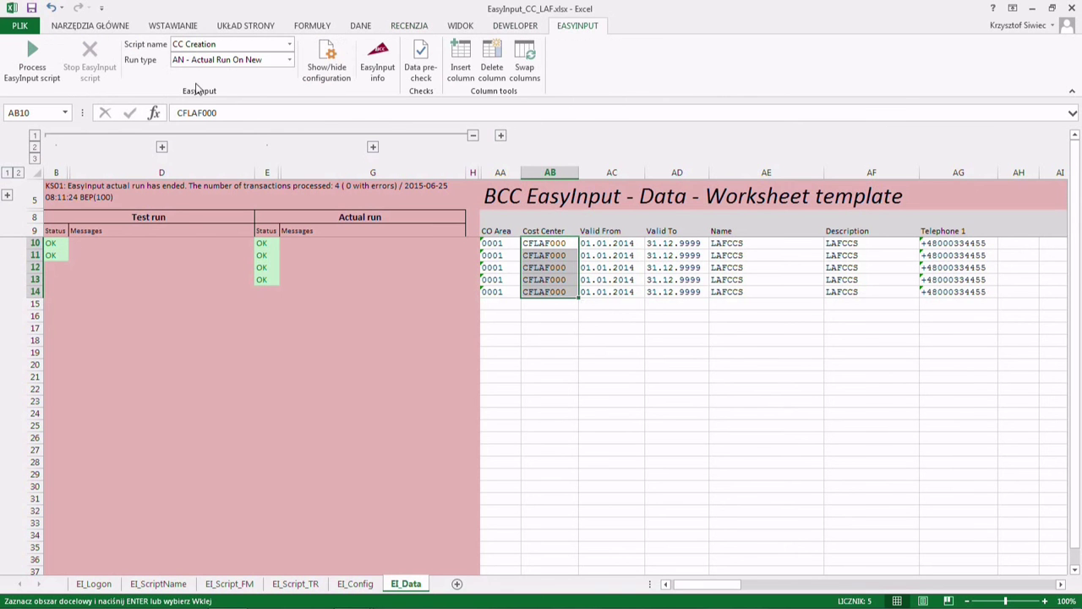
{"action": "left_click", "coordinate": [289, 59]}
{"action": "left_click", "coordinate": [199, 75]}
{"action": "left_click", "coordinate": [32, 55]}
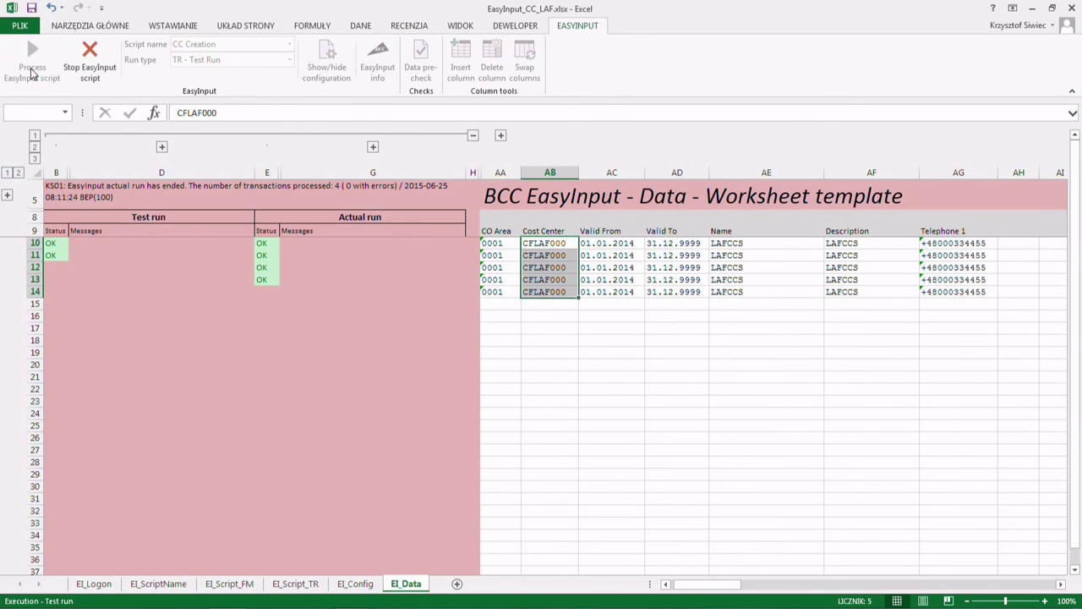
{"action": "type", "text": "*******"}
{"action": "key", "text": "Return"}
- Clear old results E10:G14 and process an AN actual run on new records, confirming Yes
{"action": "left_click", "coordinate": [290, 60]}
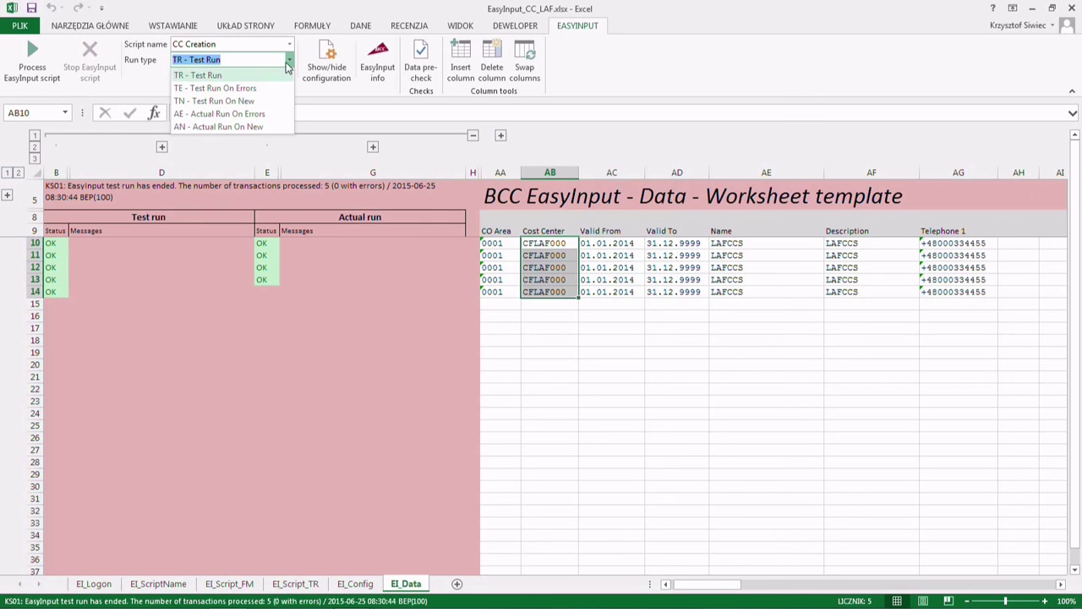
{"action": "left_click", "coordinate": [258, 241]}
{"action": "left_click_drag", "start_coordinate": [261, 243], "coordinate": [460, 294]}
{"action": "key", "text": "Delete"}
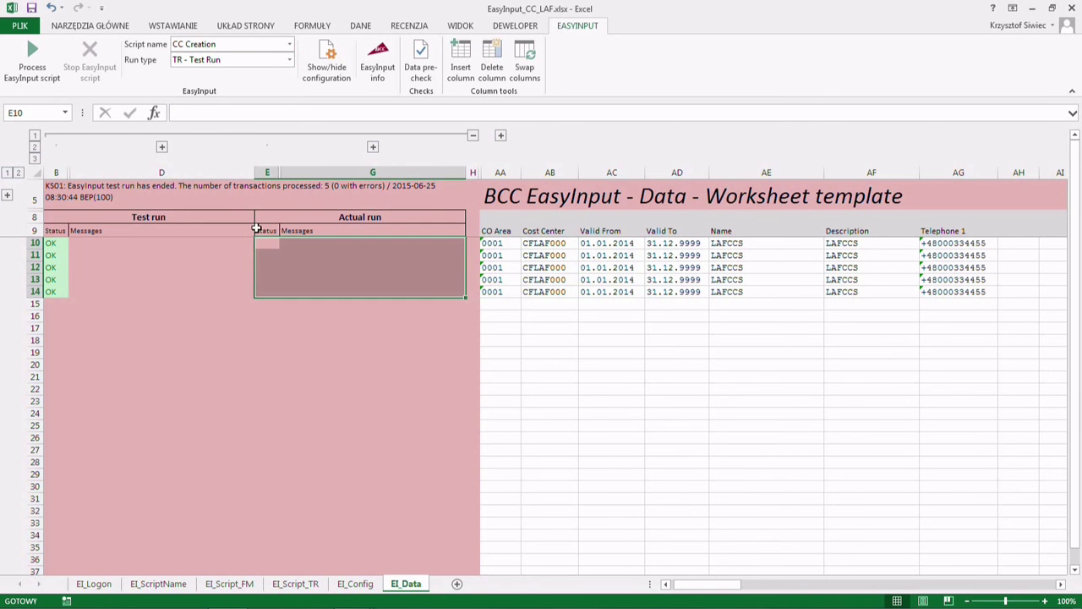
{"action": "left_click", "coordinate": [289, 62]}
{"action": "left_click", "coordinate": [218, 126]}
{"action": "left_click", "coordinate": [24, 55]}
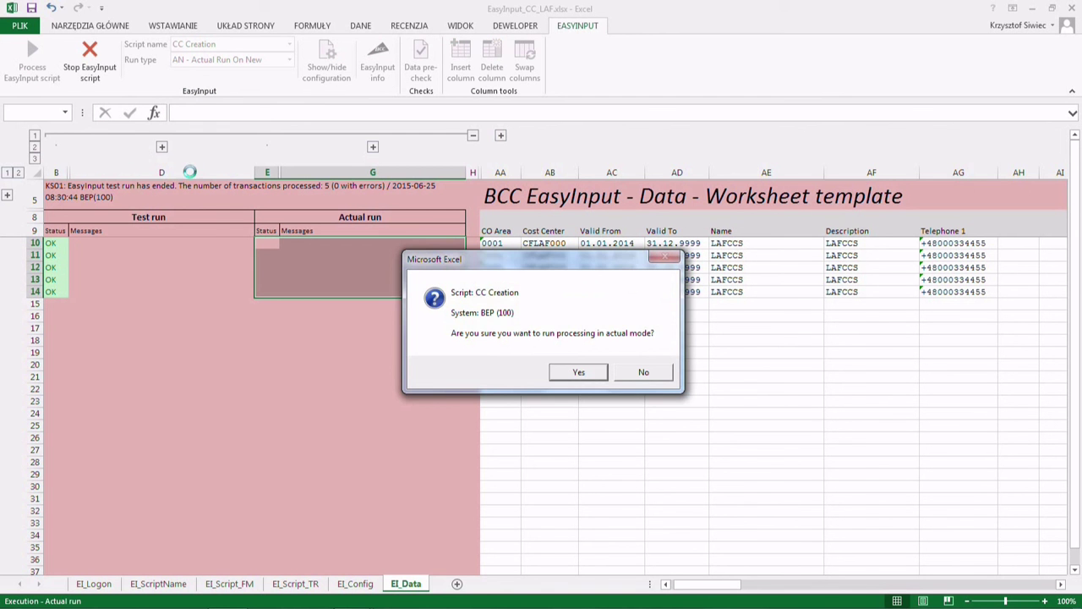
{"action": "left_click", "coordinate": [555, 372]}
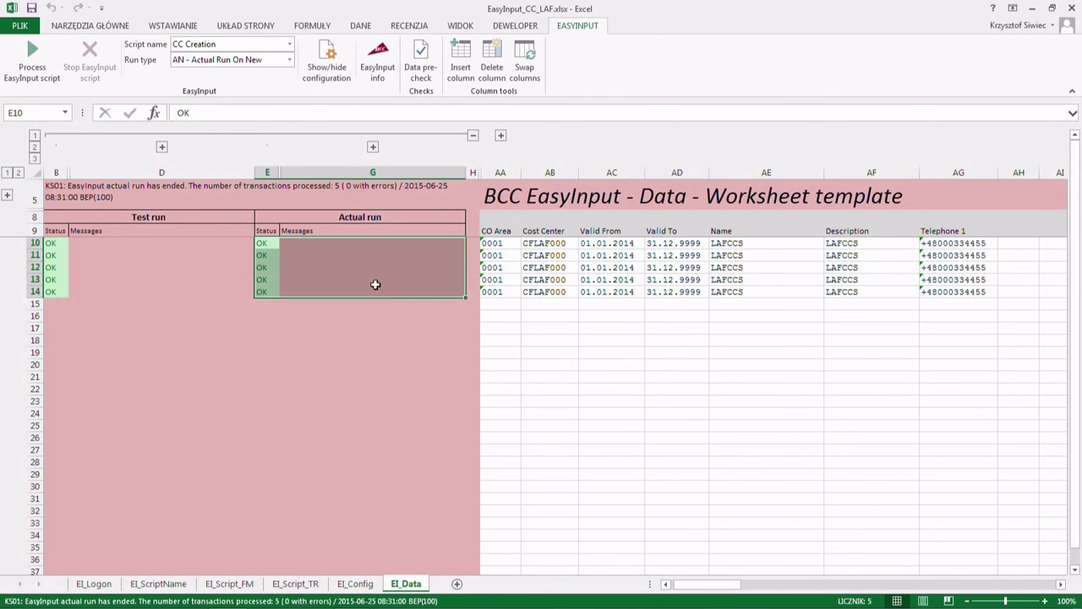
{"action": "left_click_drag", "start_coordinate": [269, 243], "coordinate": [272, 293]}
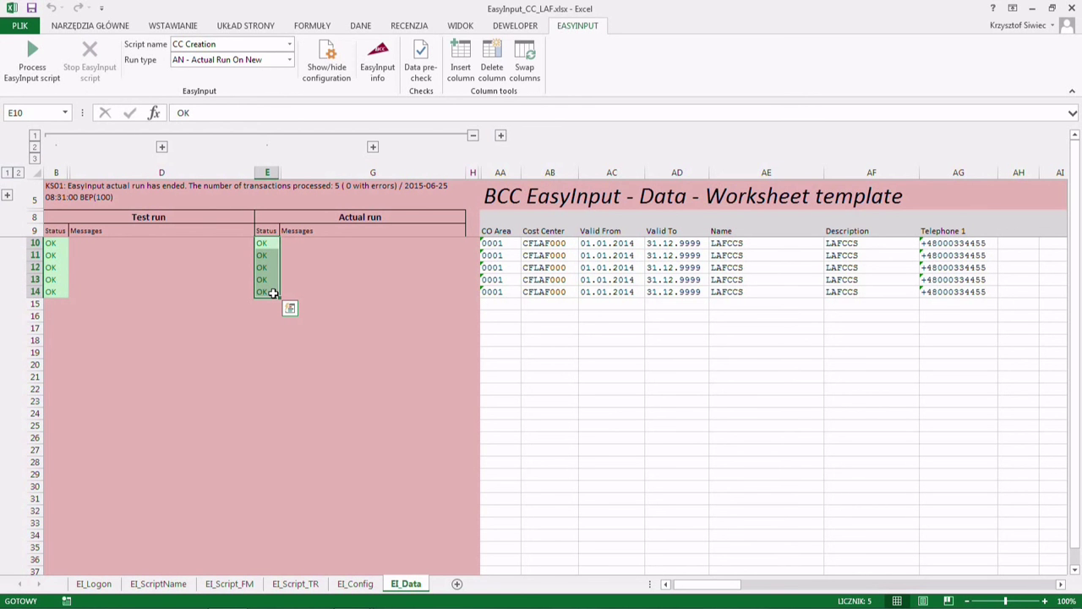
{"action": "left_click_drag", "start_coordinate": [531, 243], "coordinate": [538, 295]}
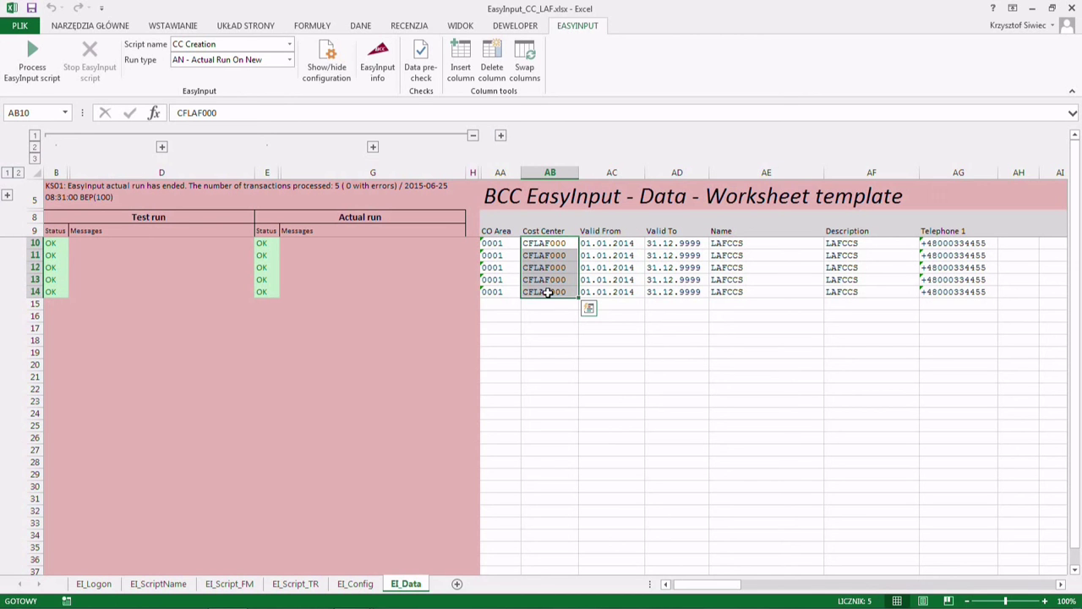
{"action": "double_click", "coordinate": [558, 243]}
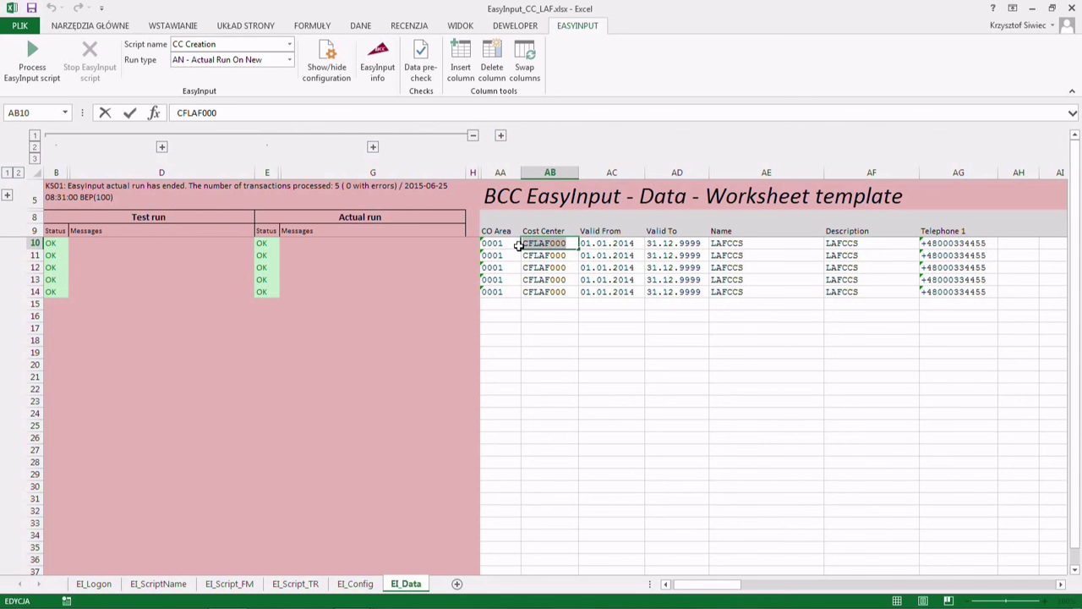
{"action": "key", "text": "alt+Tab"}
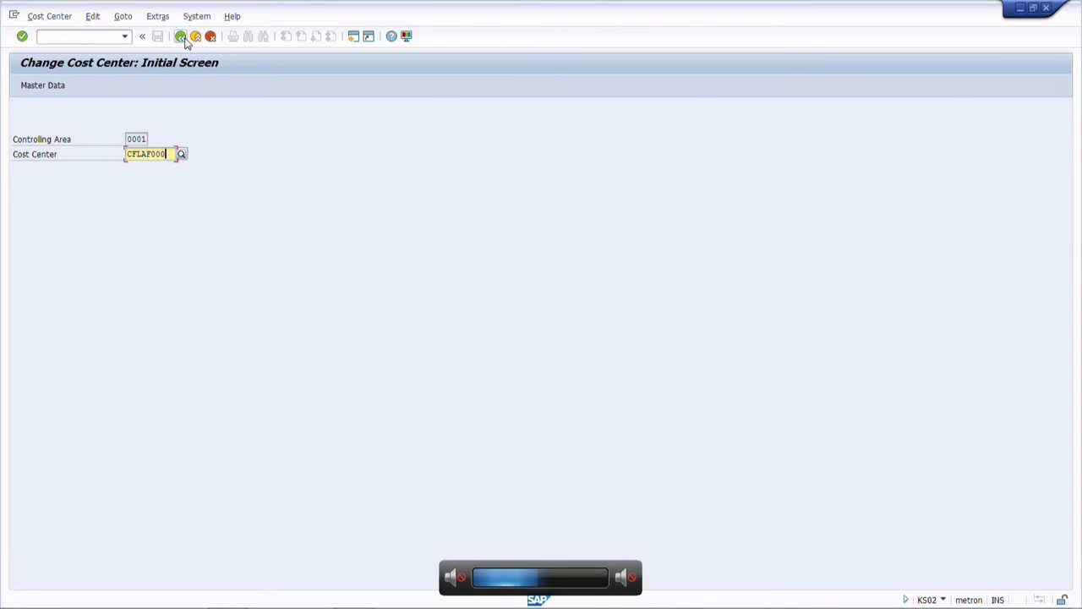
{"action": "type", "text": "1"}
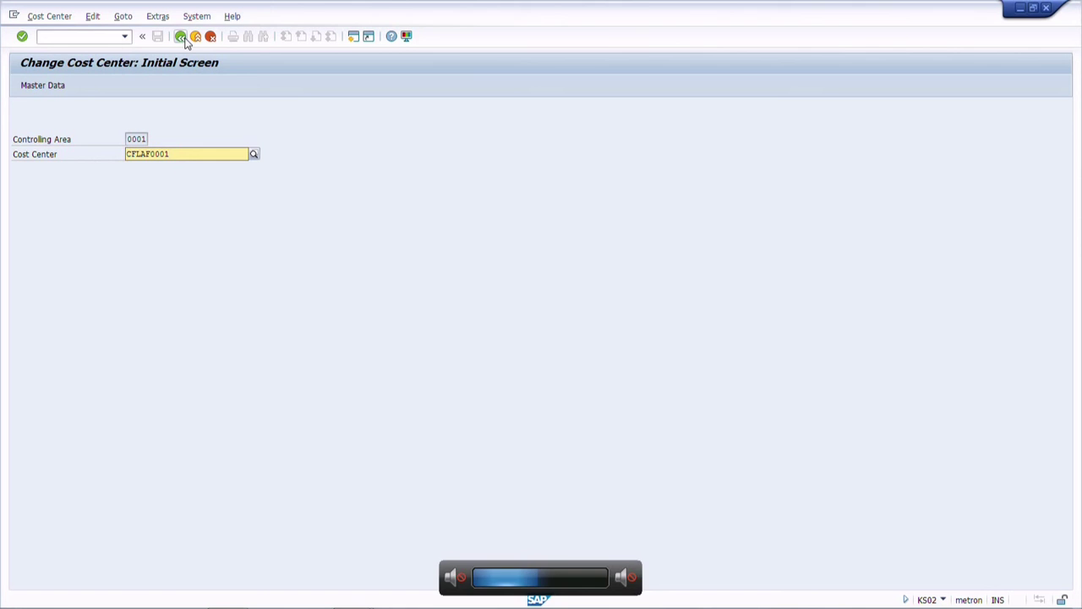
{"action": "key", "text": "Return"}
{"action": "key", "text": "Return"}
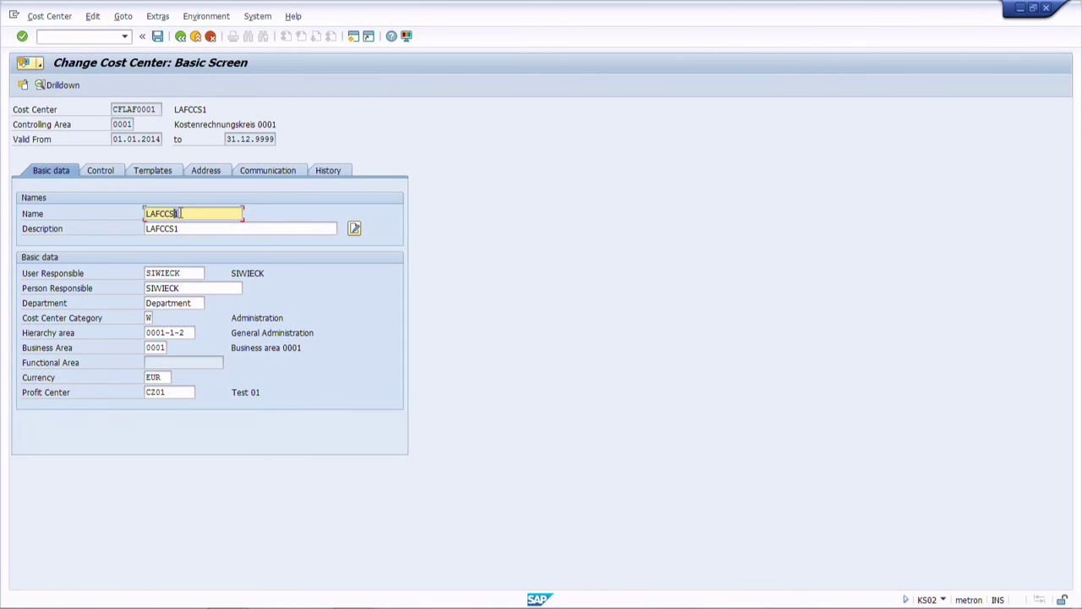
{"action": "left_click", "coordinate": [168, 231]}
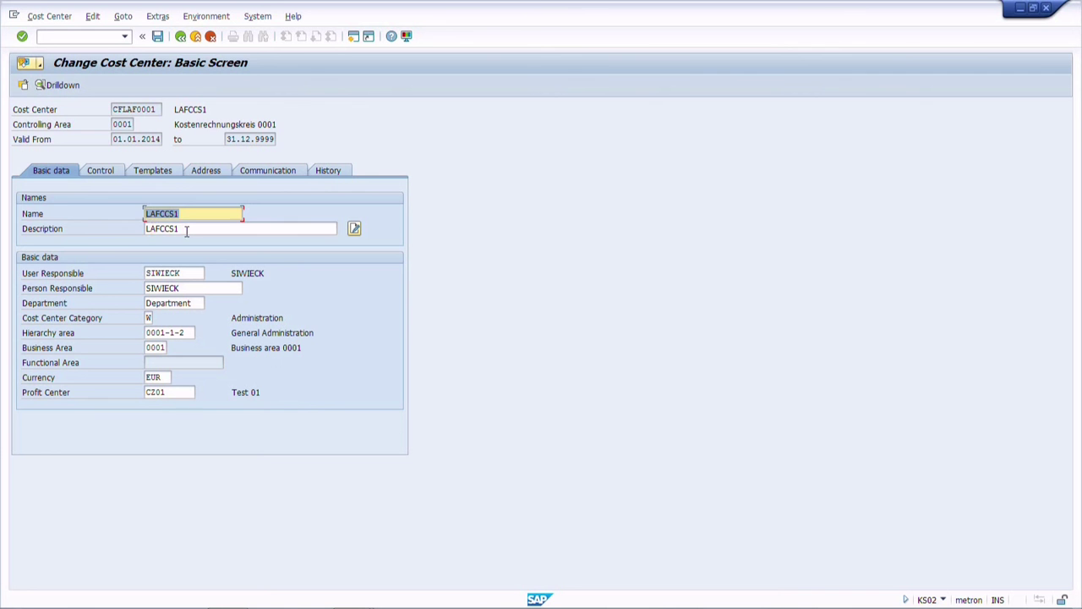
{"action": "double_click", "coordinate": [161, 108]}
{"action": "left_click", "coordinate": [195, 36]}
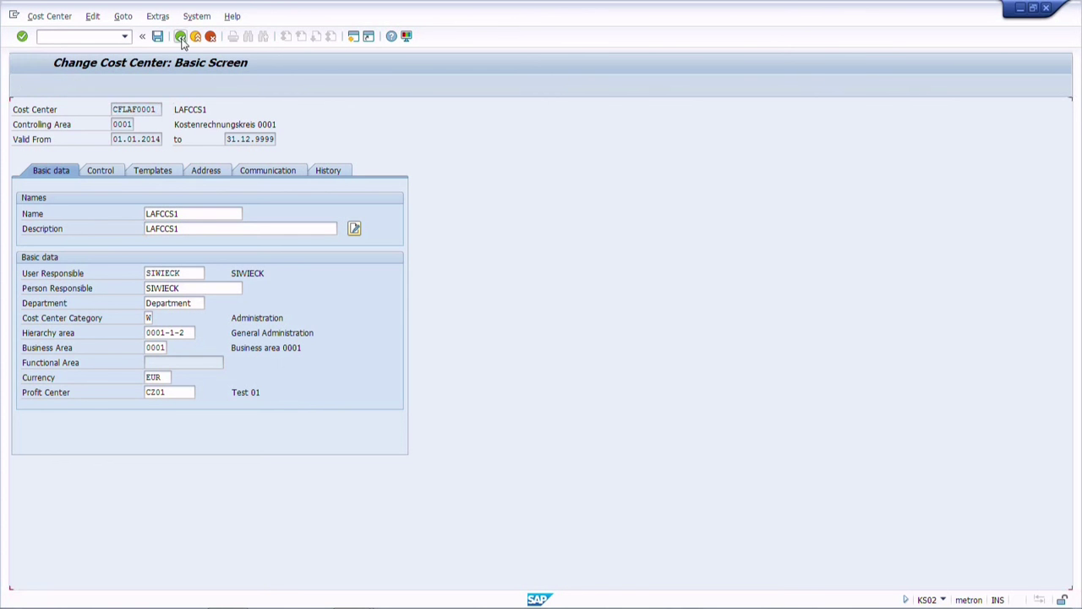
{"action": "left_click", "coordinate": [173, 154]}
{"action": "key", "text": "BackSpace"}
{"action": "type", "text": "2"}
{"action": "key", "text": "Return"}
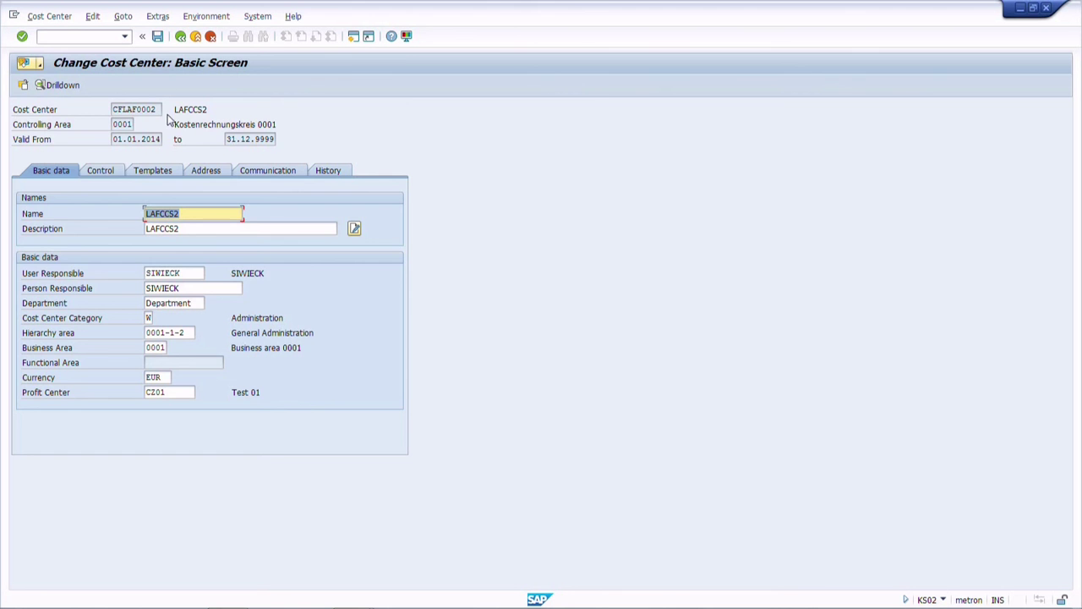
{"action": "left_click", "coordinate": [180, 37]}
{"action": "left_click", "coordinate": [172, 153]}
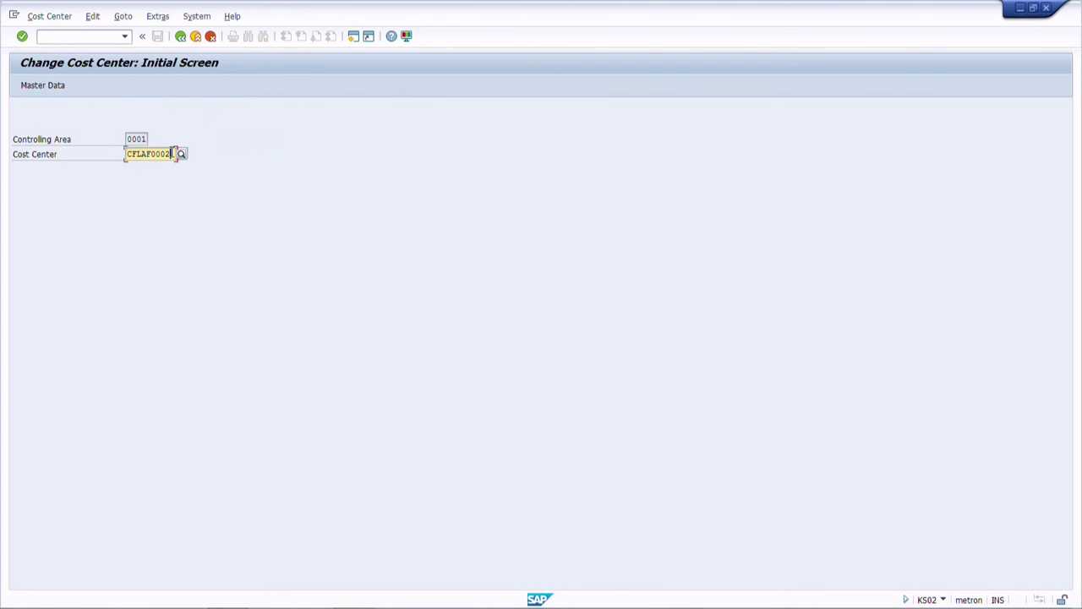
{"action": "key", "text": "BackSpace"}
{"action": "type", "text": "3"}
{"action": "key", "text": "Return"}
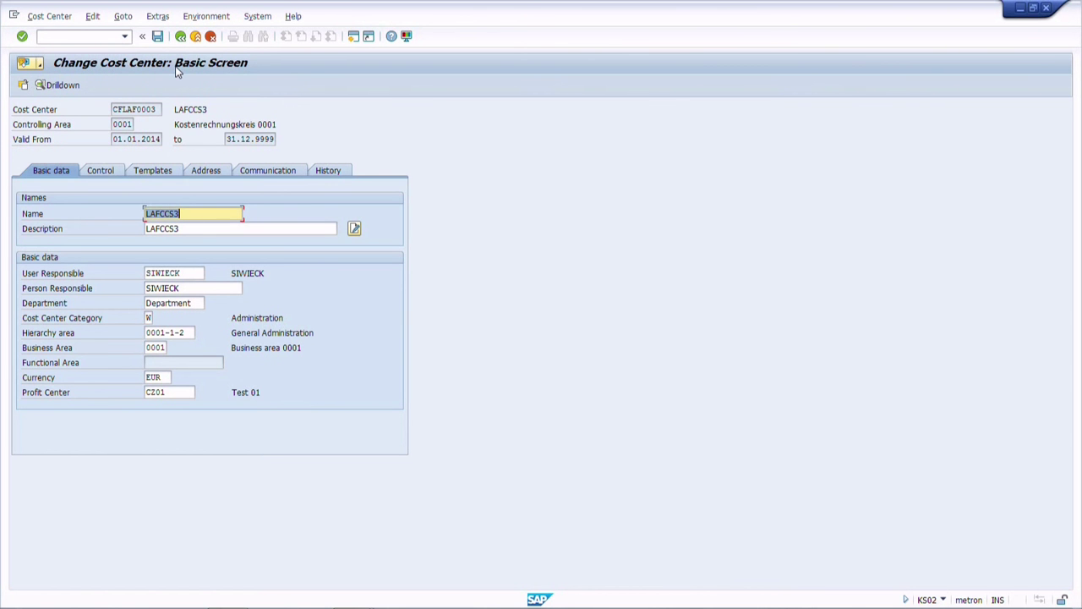
{"action": "key", "text": "alt+Tab"}
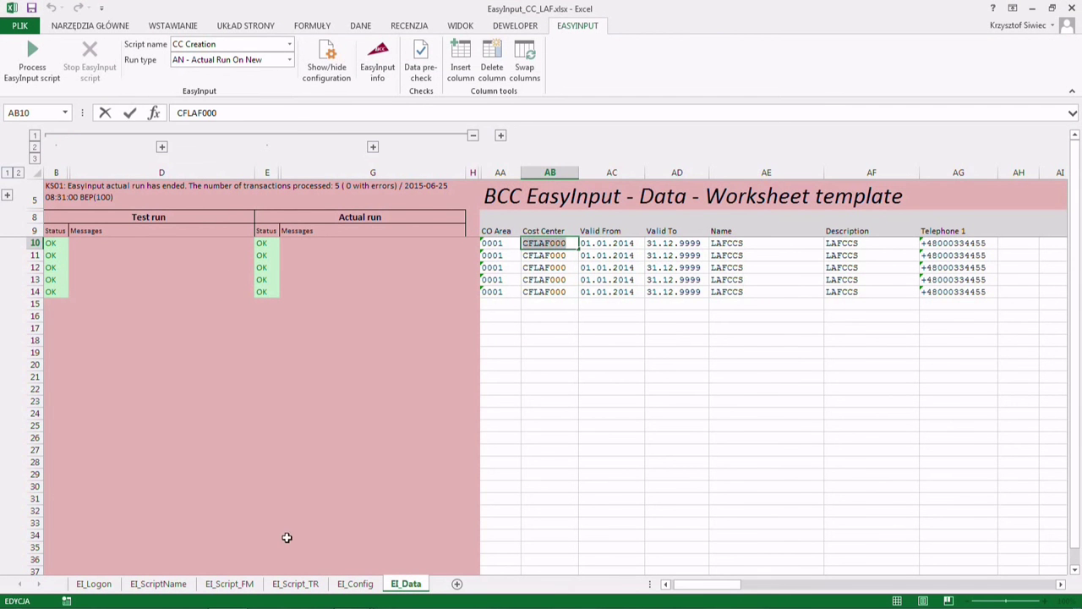
{"action": "left_click", "coordinate": [295, 583]}
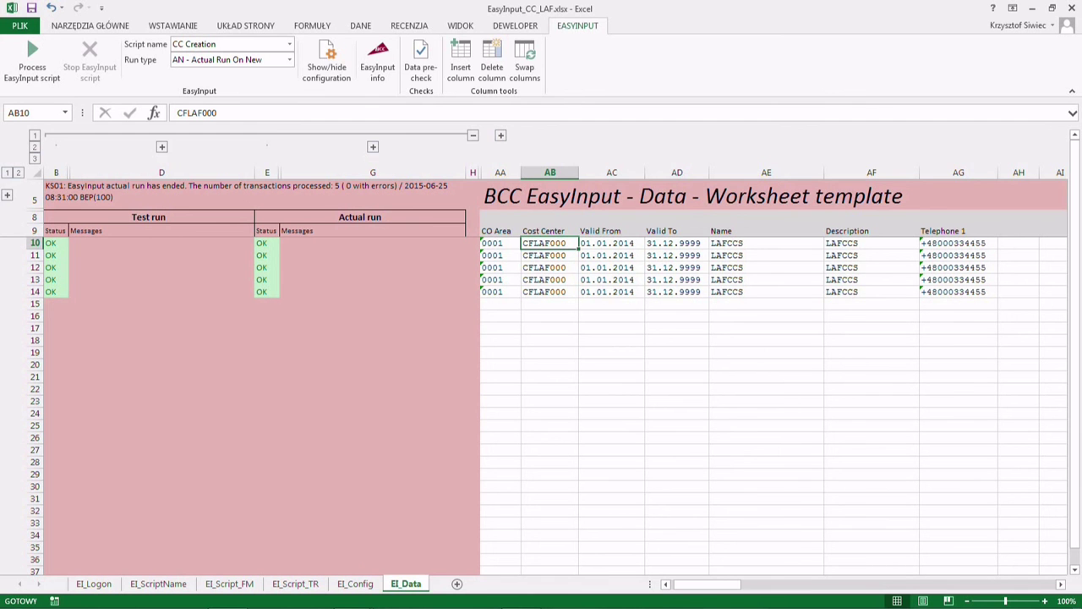
- Type ROW into Q12 beside the AB entry in P12, then go back to EI_Data
{"action": "left_click", "coordinate": [295, 584]}
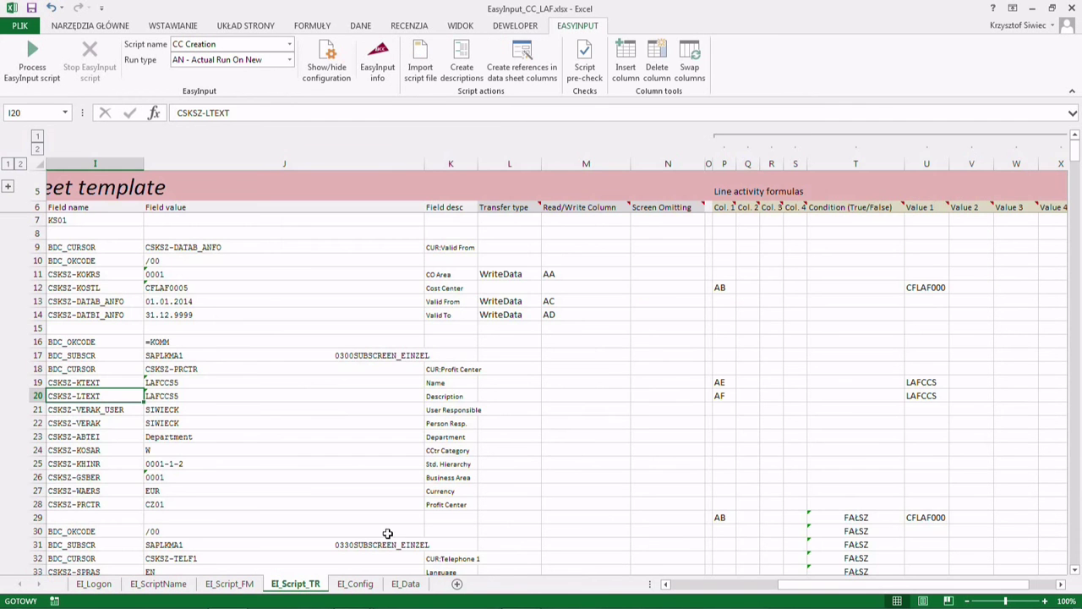
{"action": "left_click", "coordinate": [746, 289]}
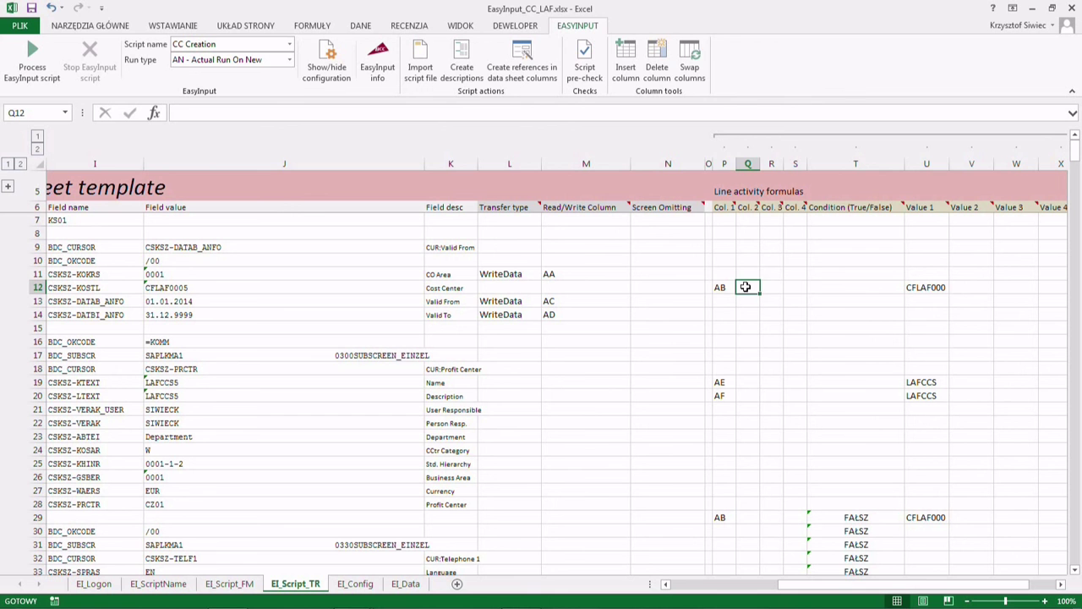
{"action": "key", "text": "Left"}
{"action": "key", "text": "Right"}
{"action": "key", "text": "Left"}
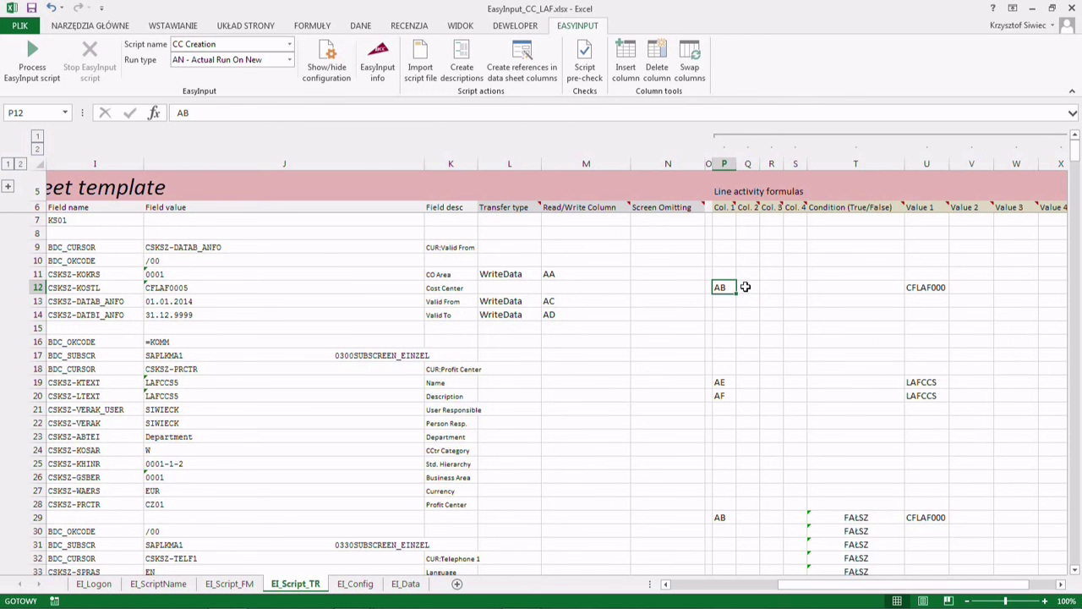
{"action": "key", "text": "Right"}
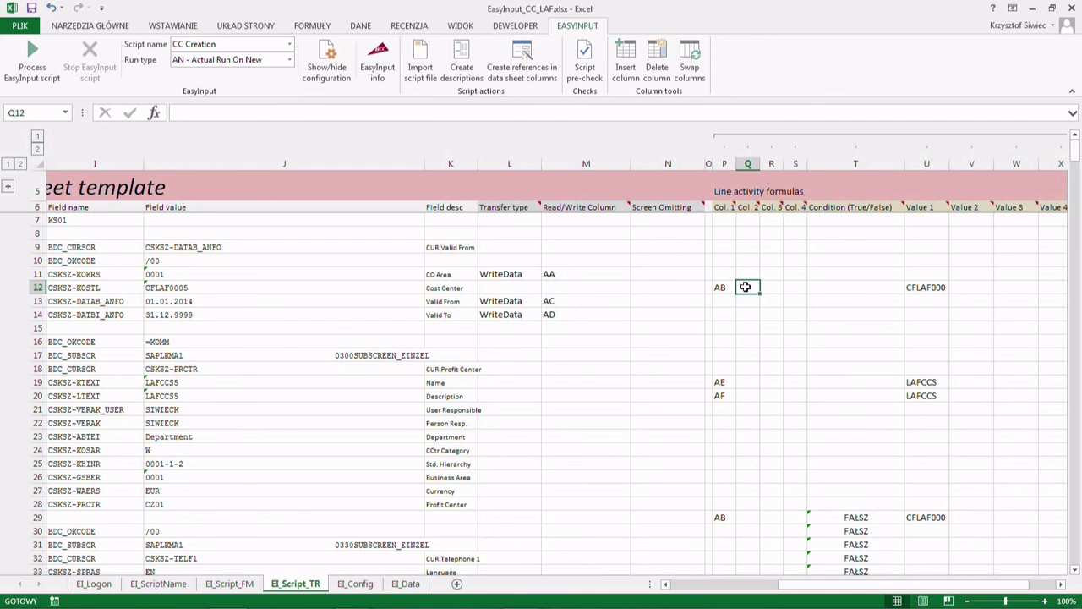
{"action": "type", "text": "ROW"}
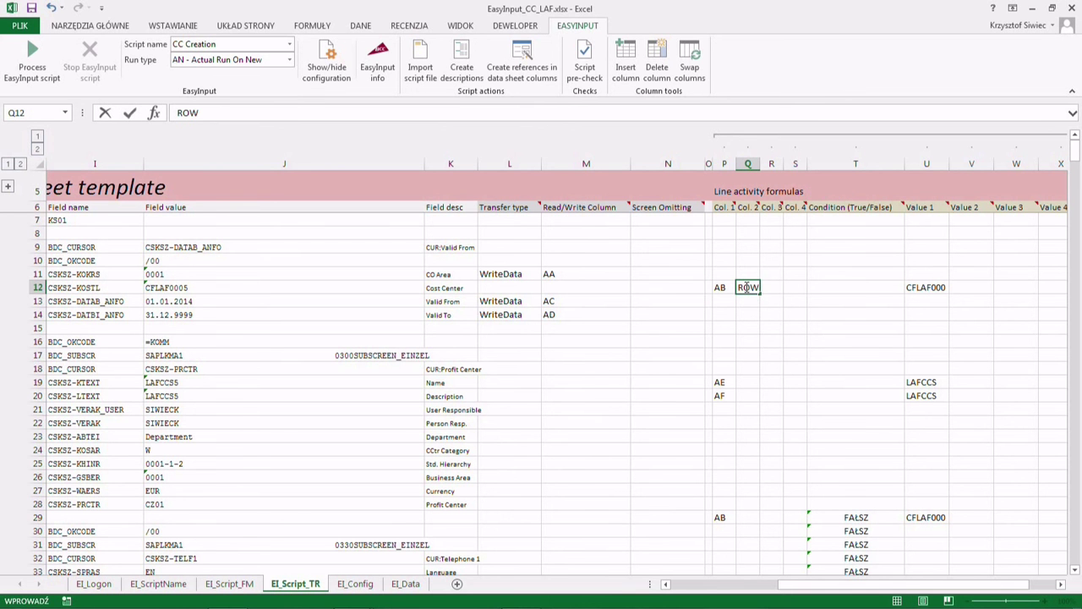
{"action": "key", "text": "Right"}
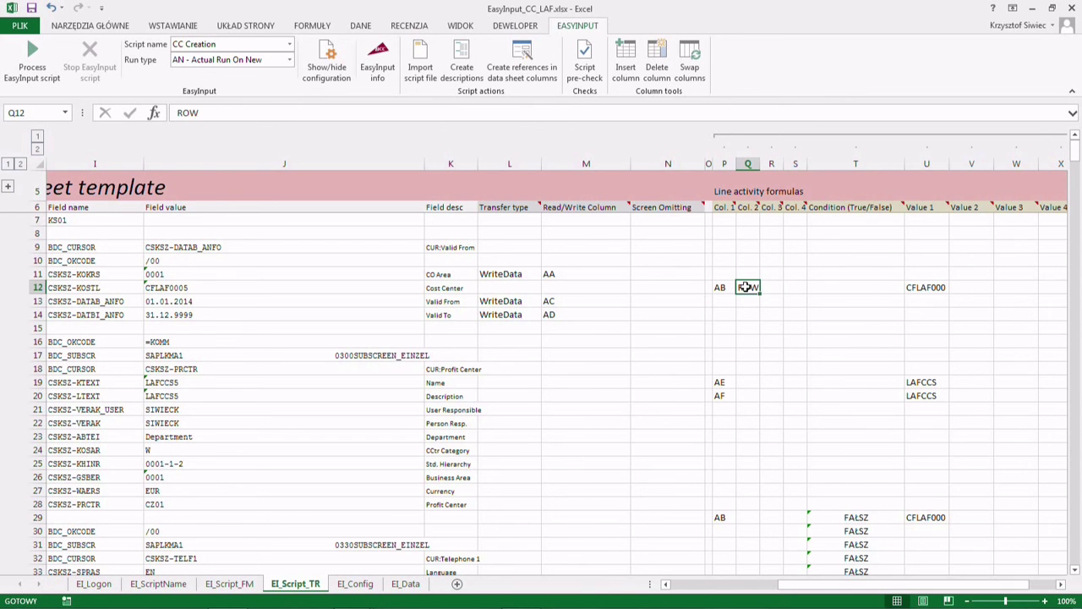
{"action": "key", "text": "Right"}
{"action": "key", "text": "Right"}
{"action": "key", "text": "Right"}
{"action": "key", "text": "Right"}
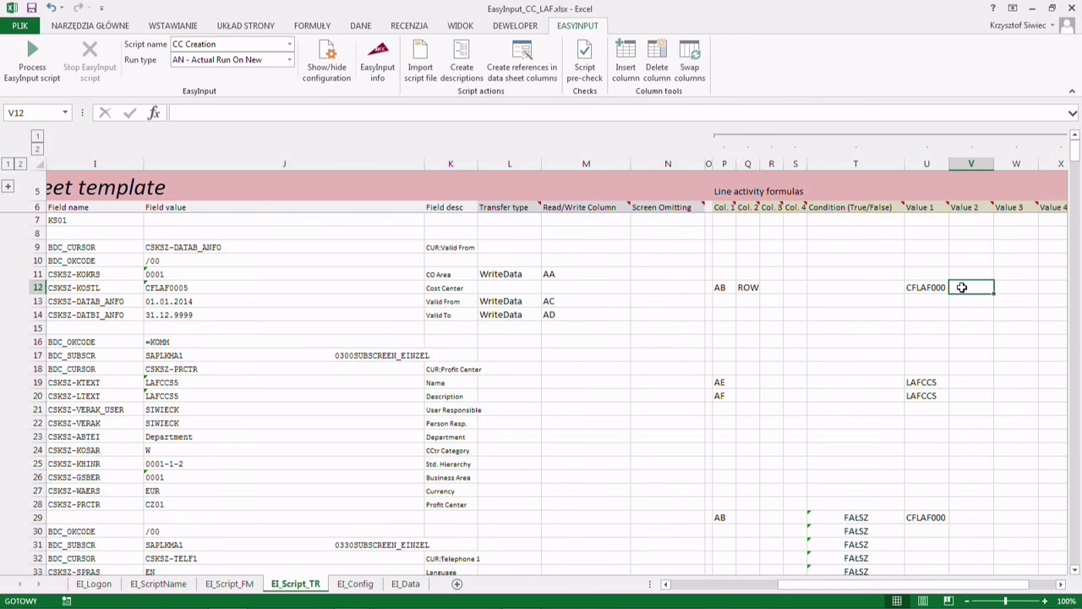
{"action": "left_click", "coordinate": [406, 585]}
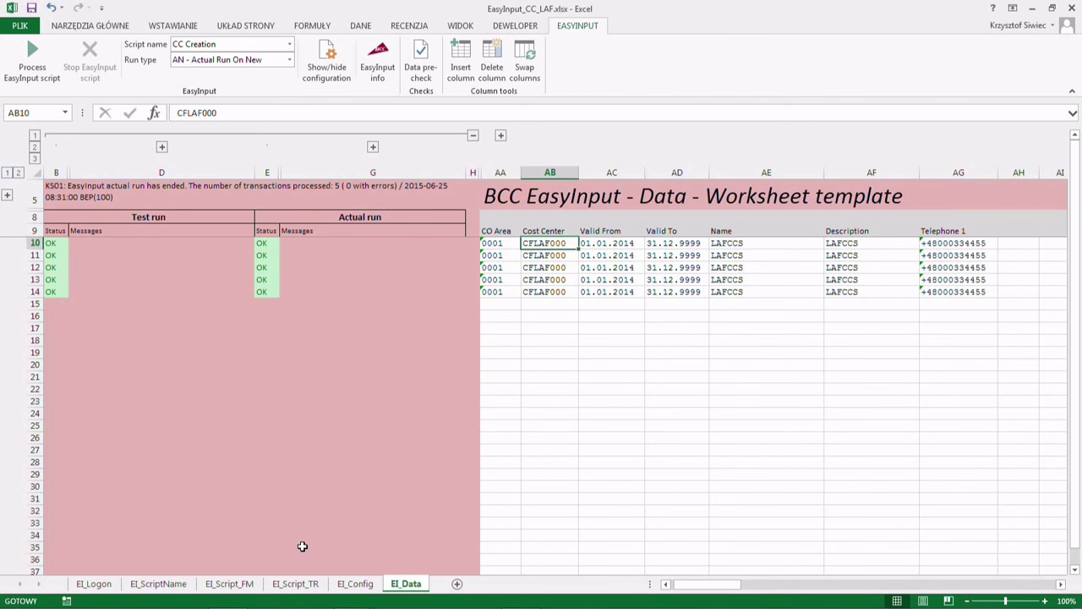
- Show EI_Script_TR and move along the Cost Center row to the transfer type cell L12
{"action": "left_click", "coordinate": [290, 589]}
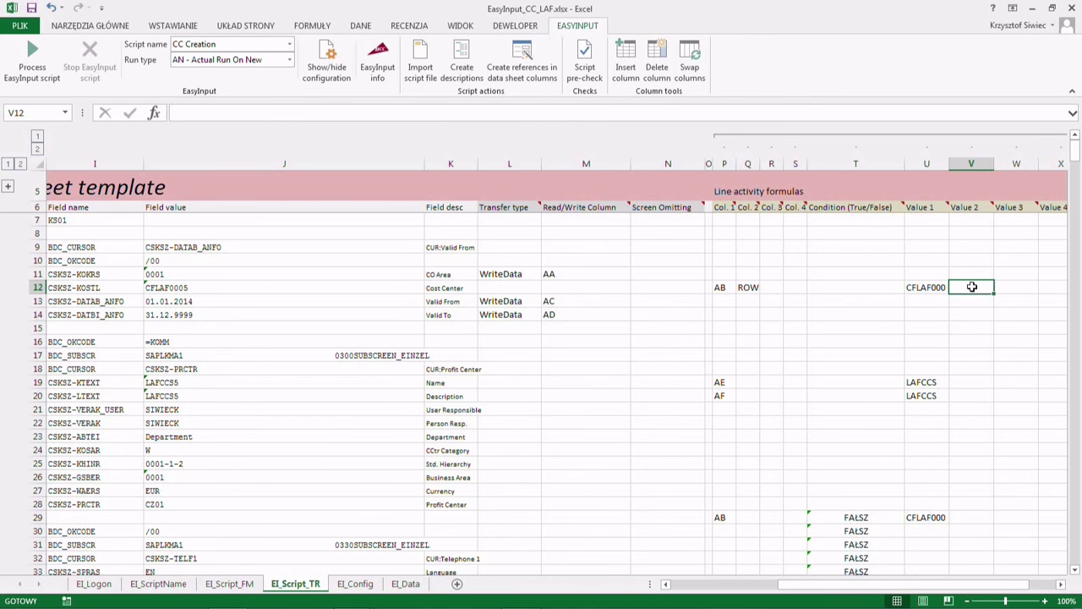
{"action": "key", "text": "Right"}
{"action": "key", "text": "Right"}
{"action": "key", "text": "Right"}
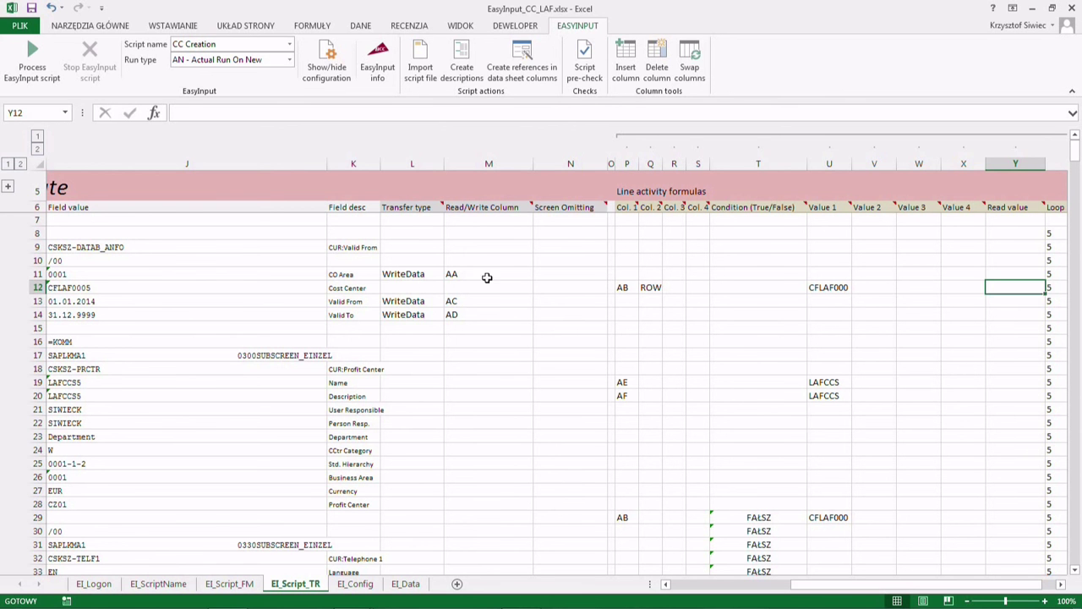
{"action": "left_click", "coordinate": [426, 288]}
- Set L12's transfer type to ReadData and the Read/Write Column M12 to AB
{"action": "left_click", "coordinate": [449, 289]}
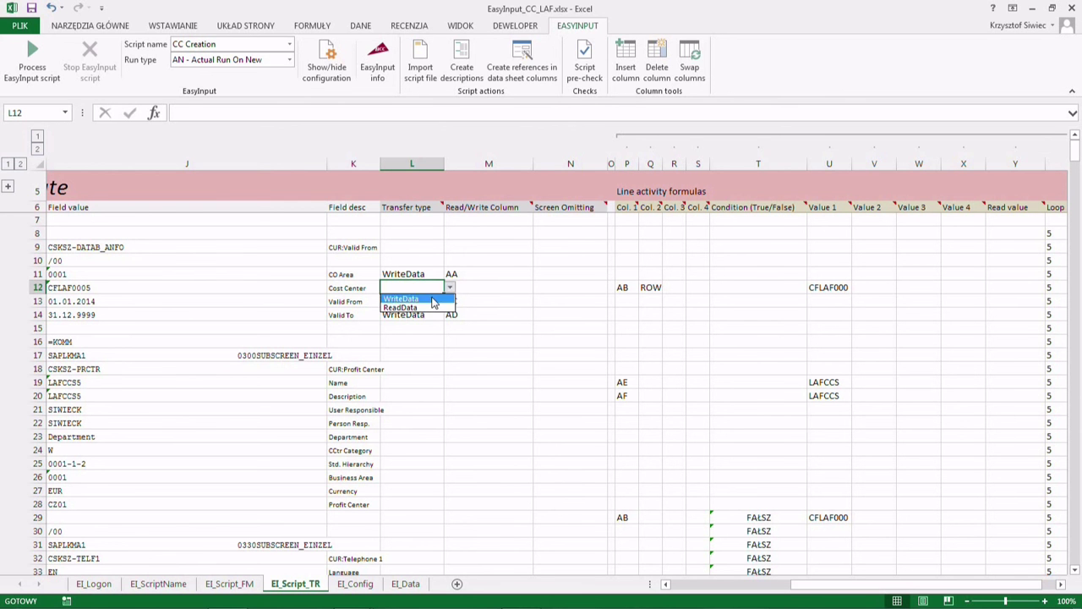
{"action": "left_click", "coordinate": [438, 306]}
{"action": "left_click", "coordinate": [471, 288]}
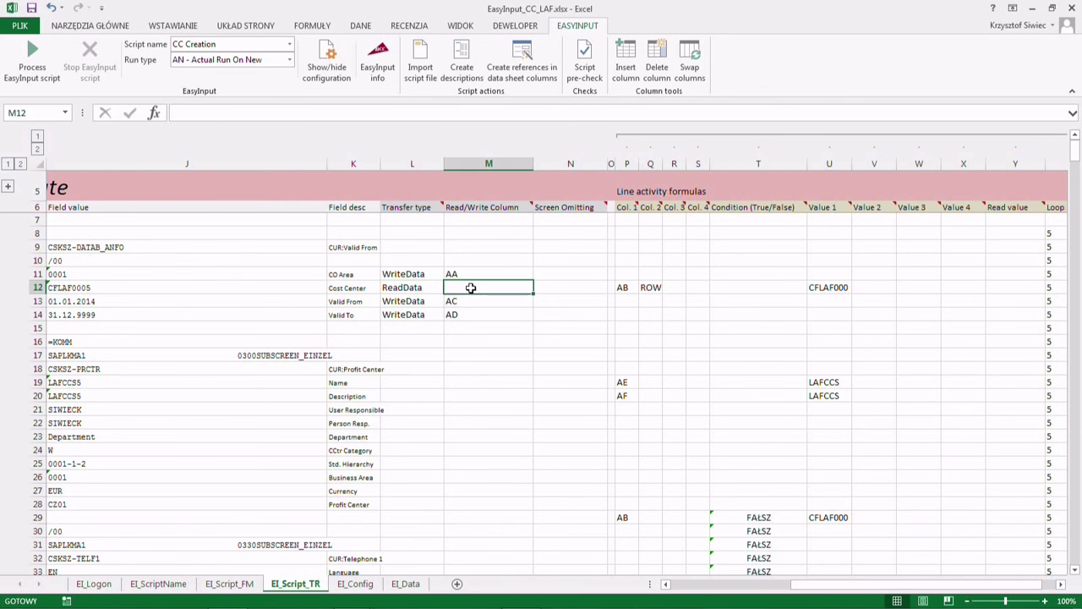
{"action": "type", "text": "AB"}
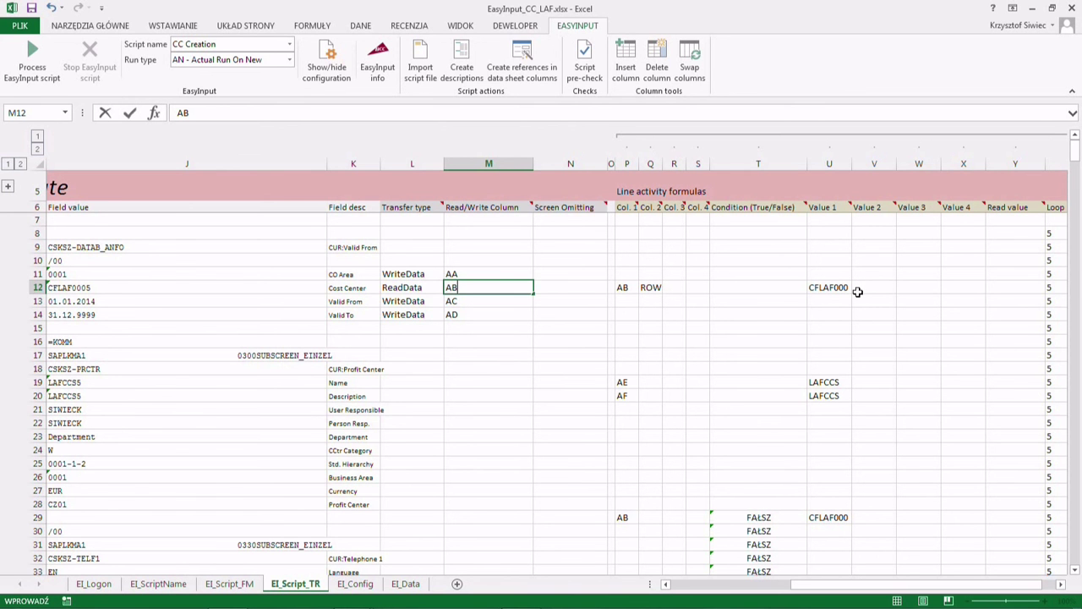
{"action": "left_click", "coordinate": [997, 285]}
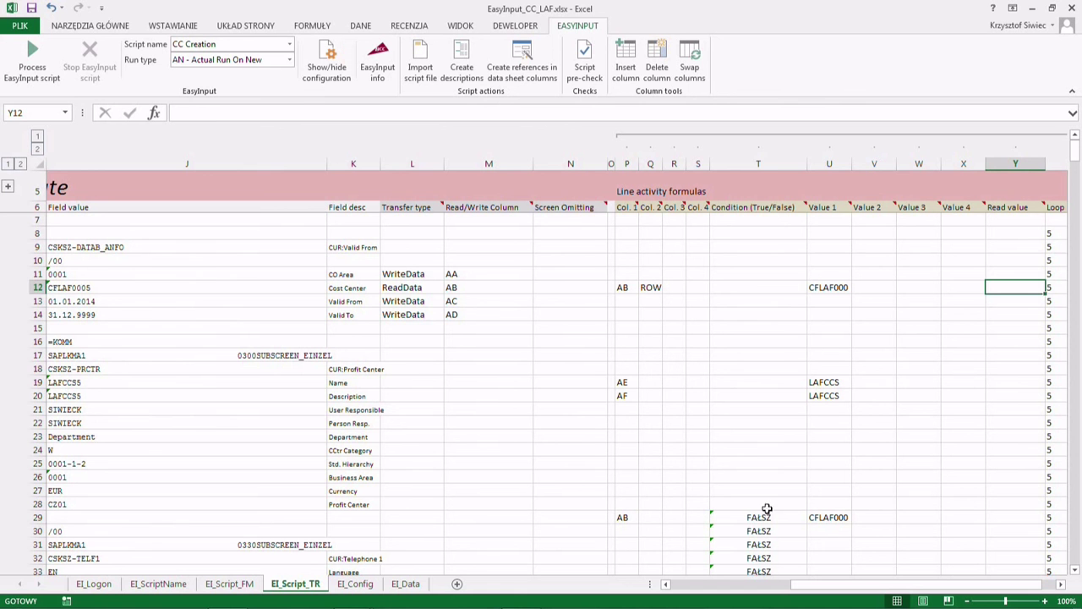
{"action": "left_click_drag", "start_coordinate": [819, 518], "coordinate": [643, 512]}
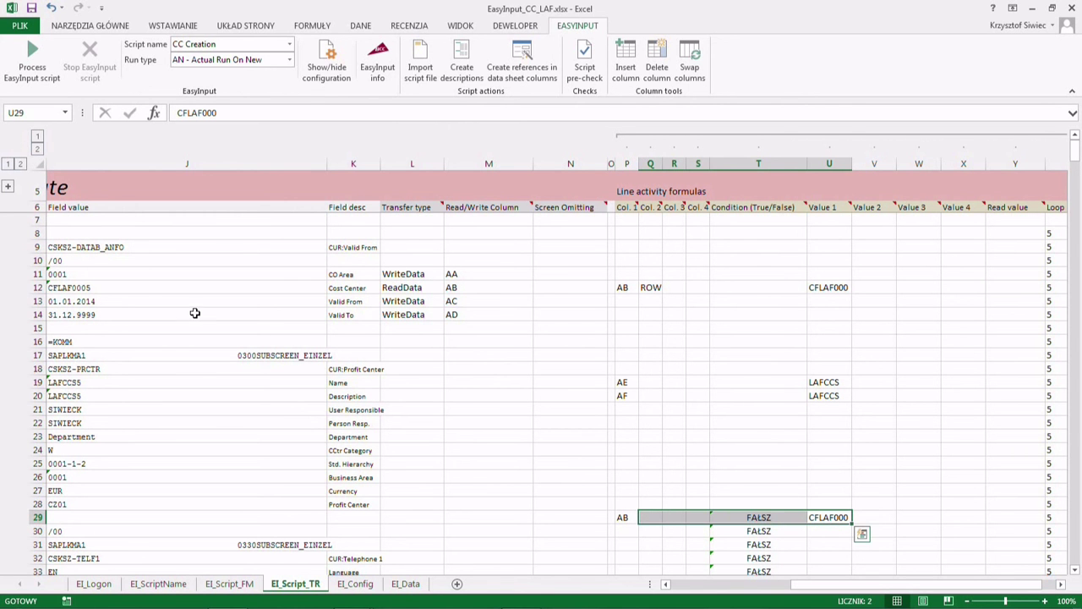
{"action": "left_click", "coordinate": [77, 206]}
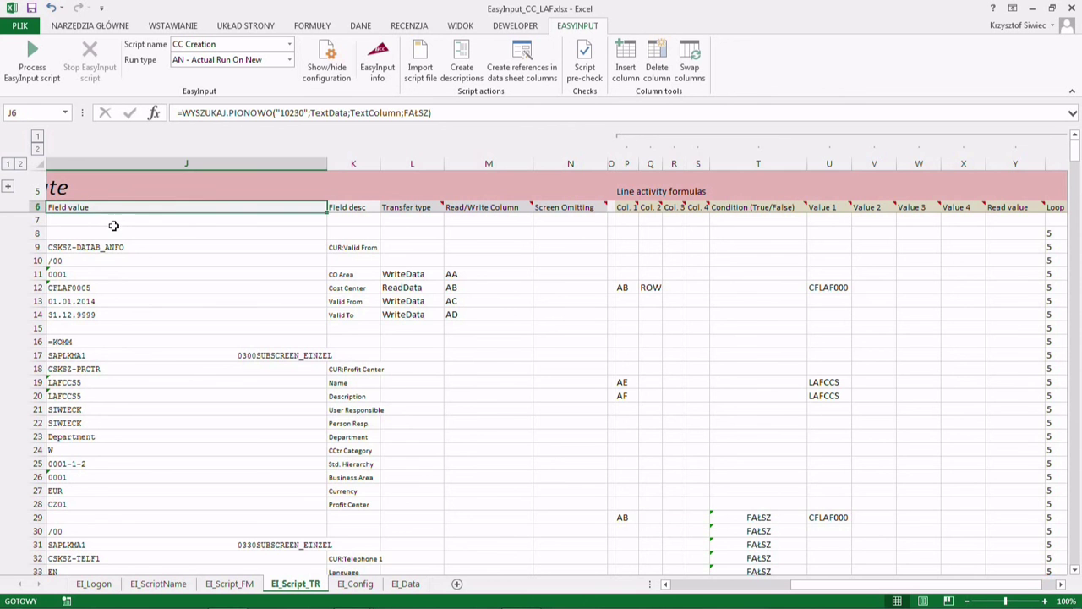
{"action": "scroll", "coordinate": [123, 230], "scroll_direction": "left", "scroll_amount": 2}
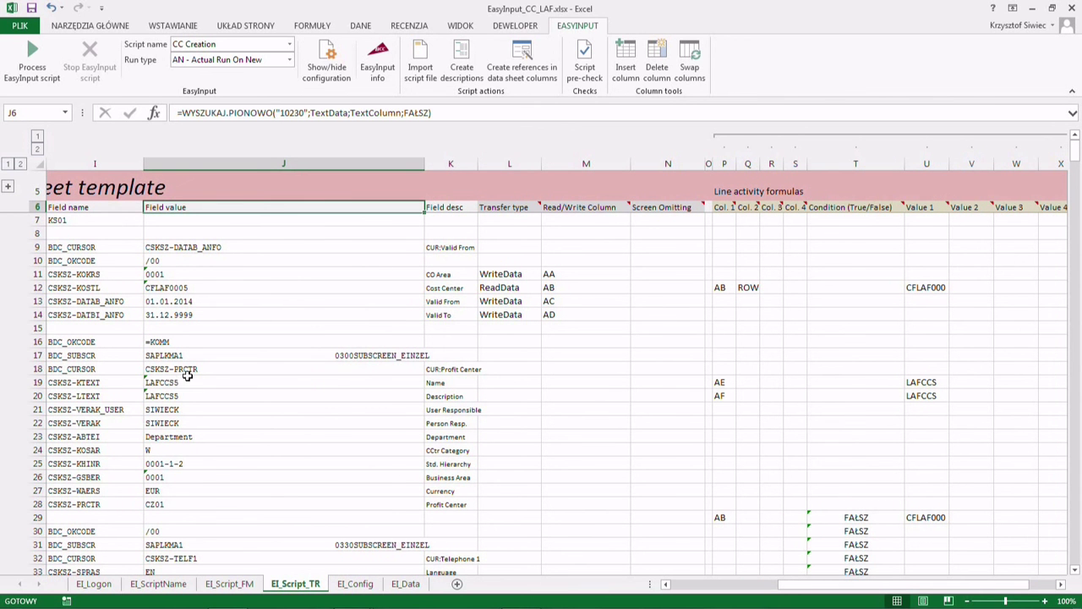
{"action": "left_click", "coordinate": [180, 383]}
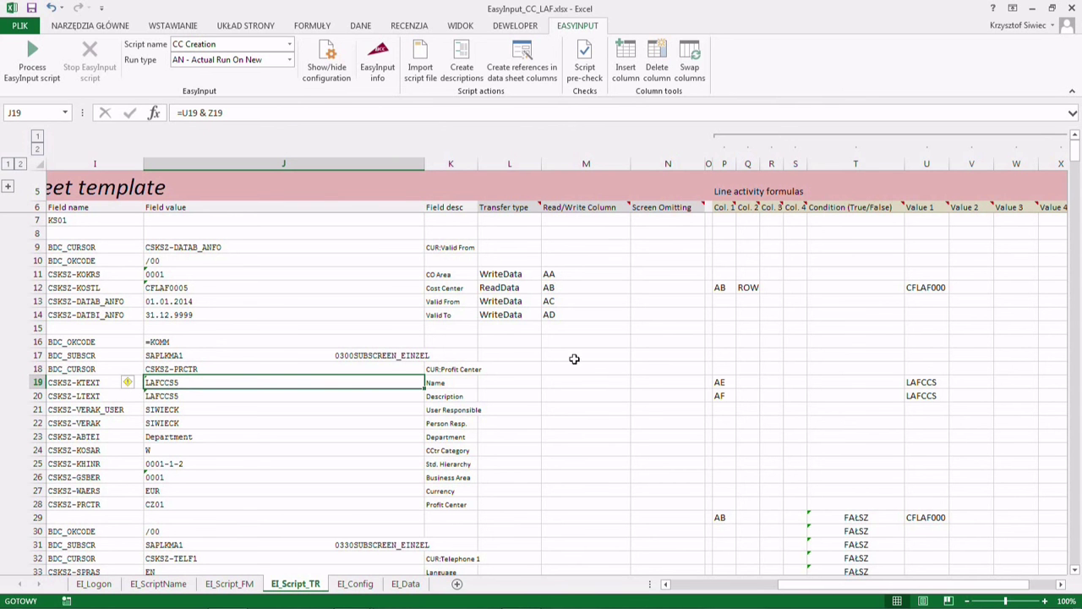
{"action": "left_click", "coordinate": [719, 288]}
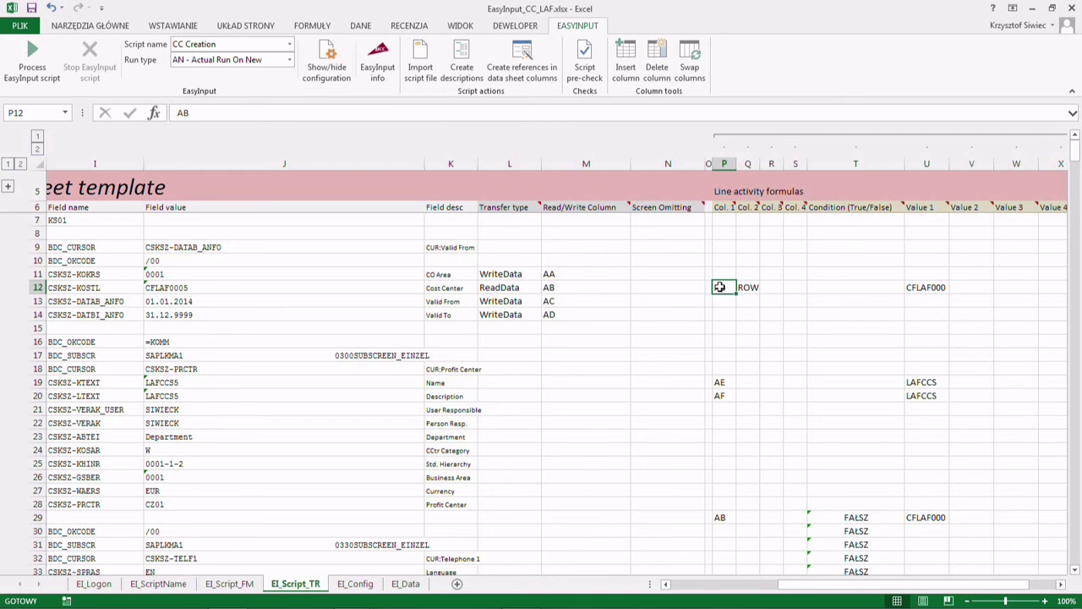
{"action": "key", "text": "Right"}
{"action": "key", "text": "Right"}
{"action": "key", "text": "Right"}
{"action": "key", "text": "Right"}
{"action": "key", "text": "Right"}
{"action": "key", "text": "Right"}
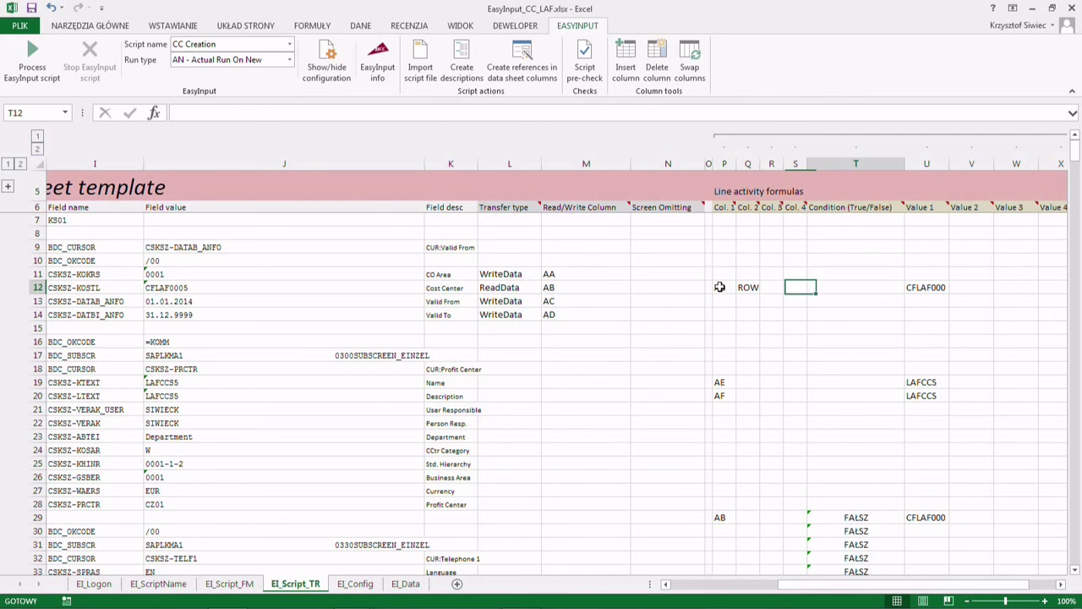
{"action": "key", "text": "Left"}
{"action": "key", "text": "Left"}
{"action": "key", "text": "Left"}
{"action": "key", "text": "Left"}
{"action": "key", "text": "Left"}
{"action": "key", "text": "Left"}
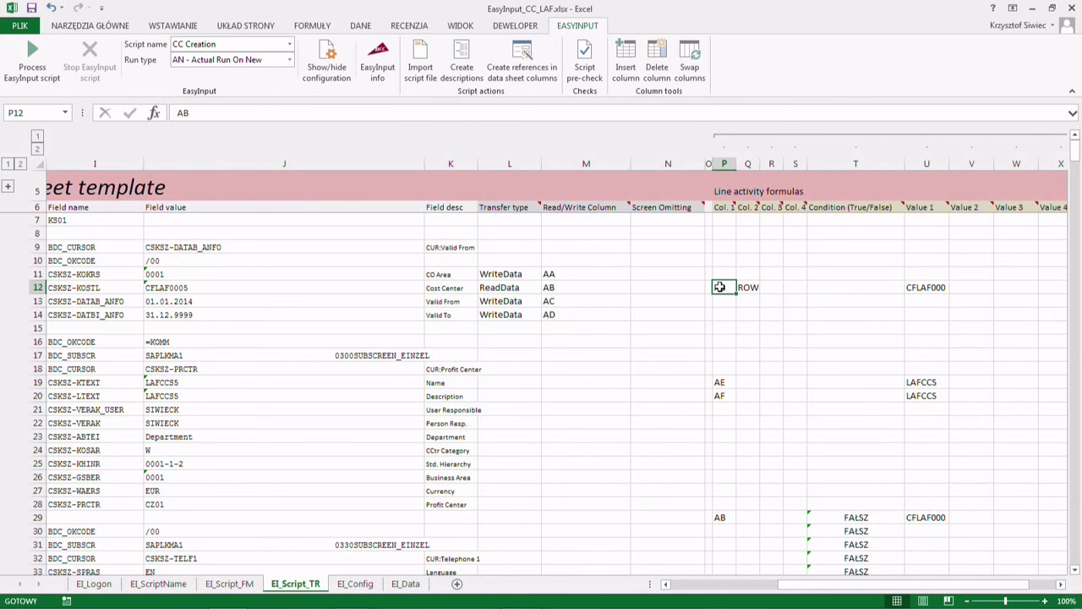
{"action": "key", "text": "Right"}
{"action": "key", "text": "Right"}
{"action": "key", "text": "Right"}
{"action": "key", "text": "Right"}
{"action": "key", "text": "Right"}
{"action": "key", "text": "Right"}
{"action": "key", "text": "Left"}
{"action": "key", "text": "Left"}
{"action": "key", "text": "Left"}
{"action": "key", "text": "Left"}
{"action": "key", "text": "Left"}
{"action": "key", "text": "Left"}
{"action": "key", "text": "Left"}
{"action": "key", "text": "Right"}
{"action": "left_click", "coordinate": [868, 287]}
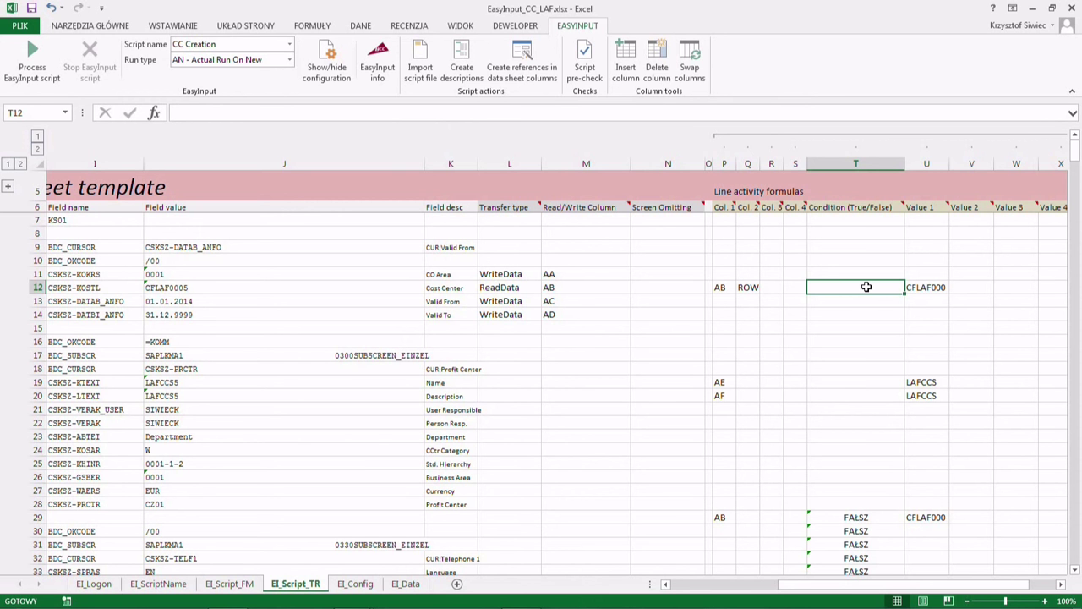
{"action": "left_click_drag", "start_coordinate": [724, 274], "coordinate": [799, 287]}
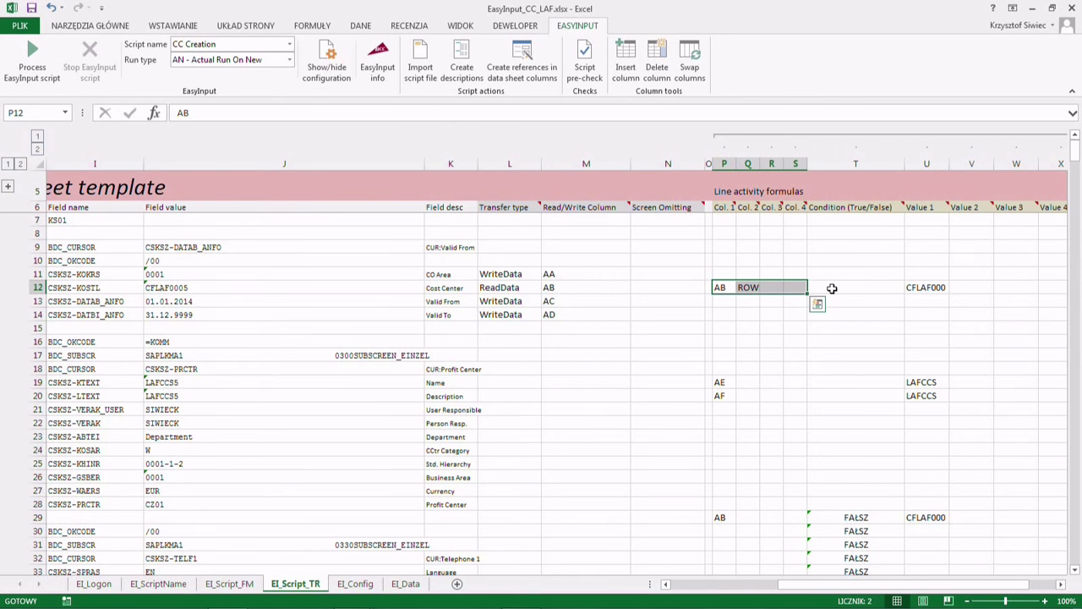
{"action": "left_click_drag", "start_coordinate": [925, 273], "coordinate": [1042, 286]}
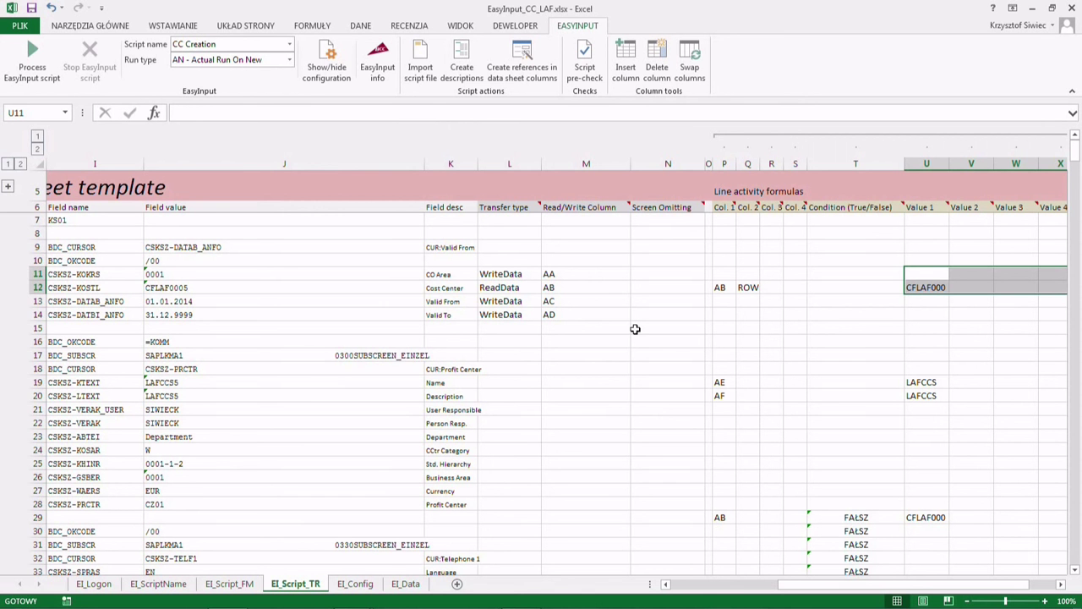
{"action": "left_click", "coordinate": [1000, 288]}
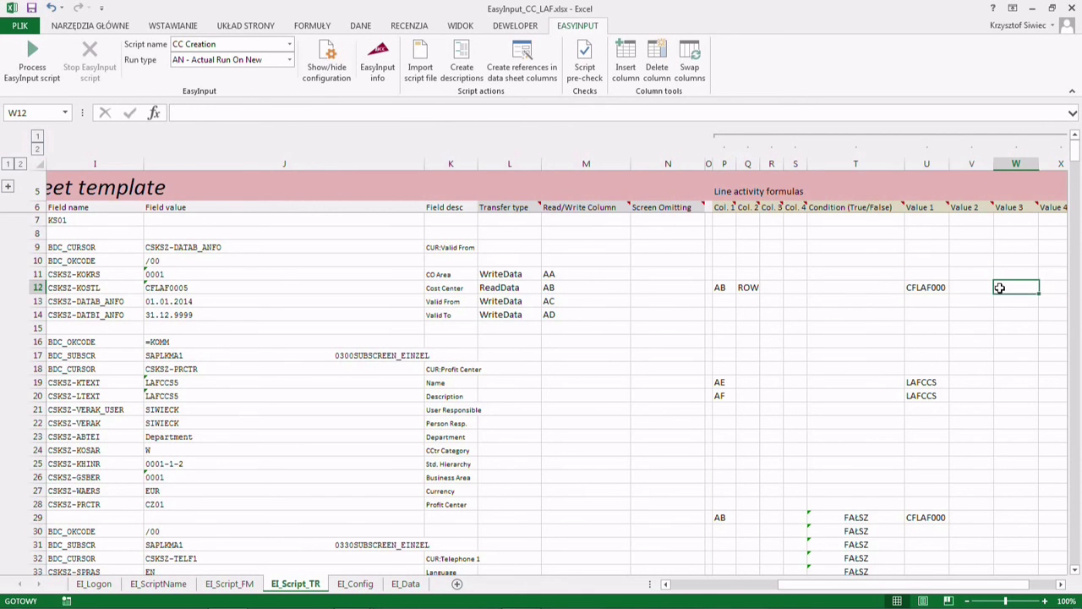
{"action": "key", "text": "Right"}
{"action": "key", "text": "Right"}
{"action": "key", "text": "Right"}
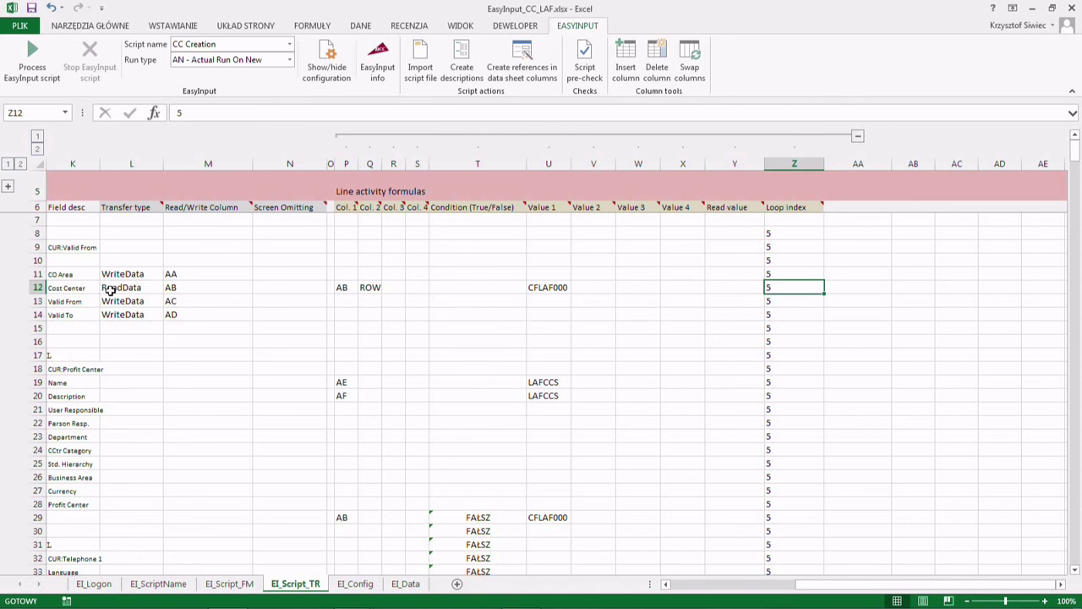
{"action": "left_click_drag", "start_coordinate": [110, 287], "coordinate": [214, 290]}
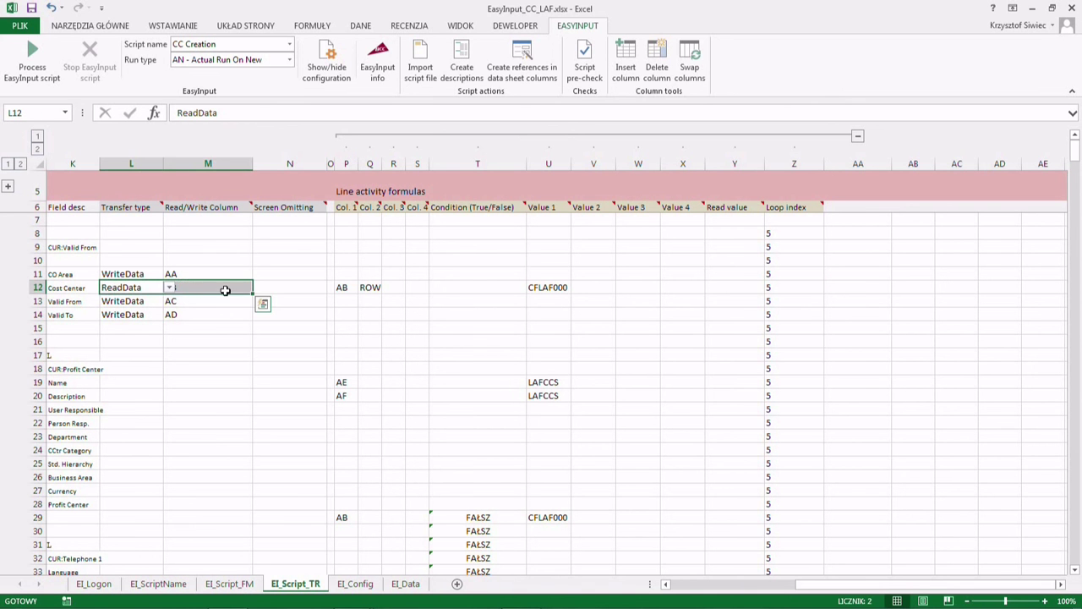
{"action": "left_click", "coordinate": [724, 287]}
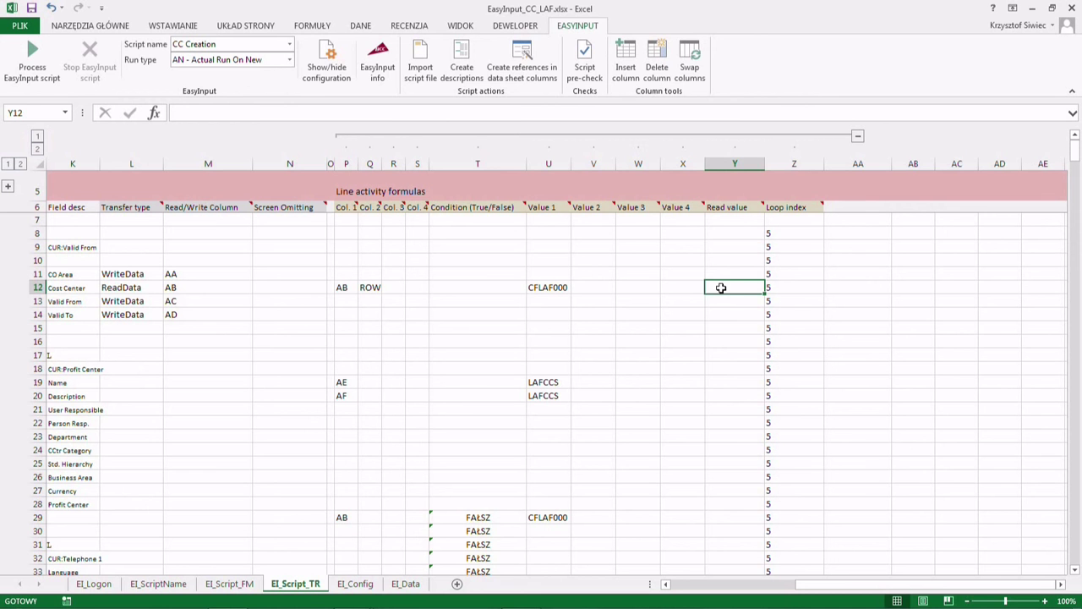
{"action": "left_click", "coordinate": [479, 316]}
{"action": "left_click", "coordinate": [469, 328]}
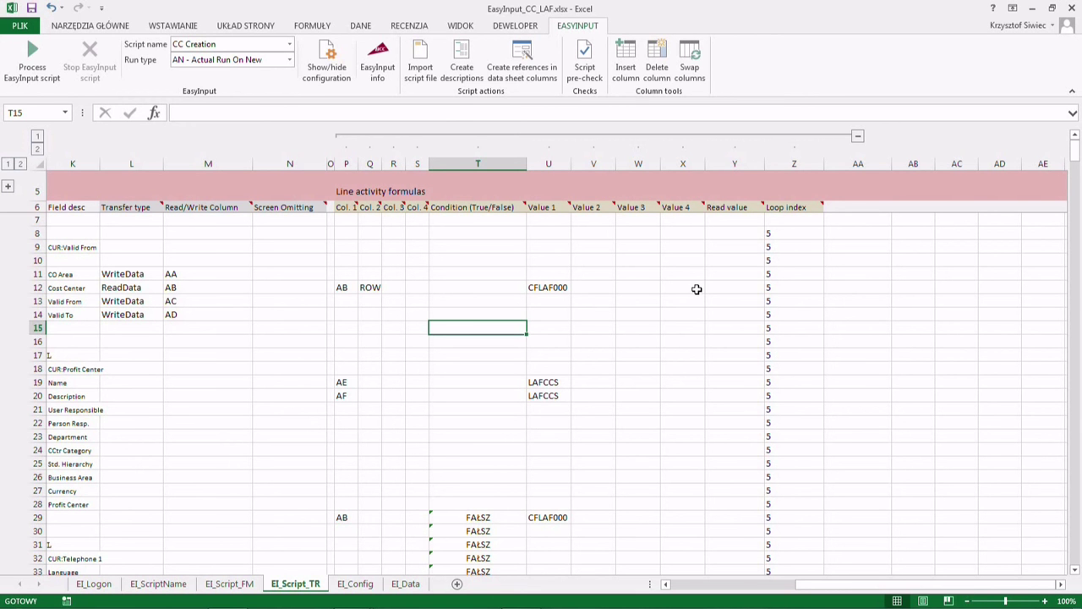
{"action": "left_click", "coordinate": [370, 287]}
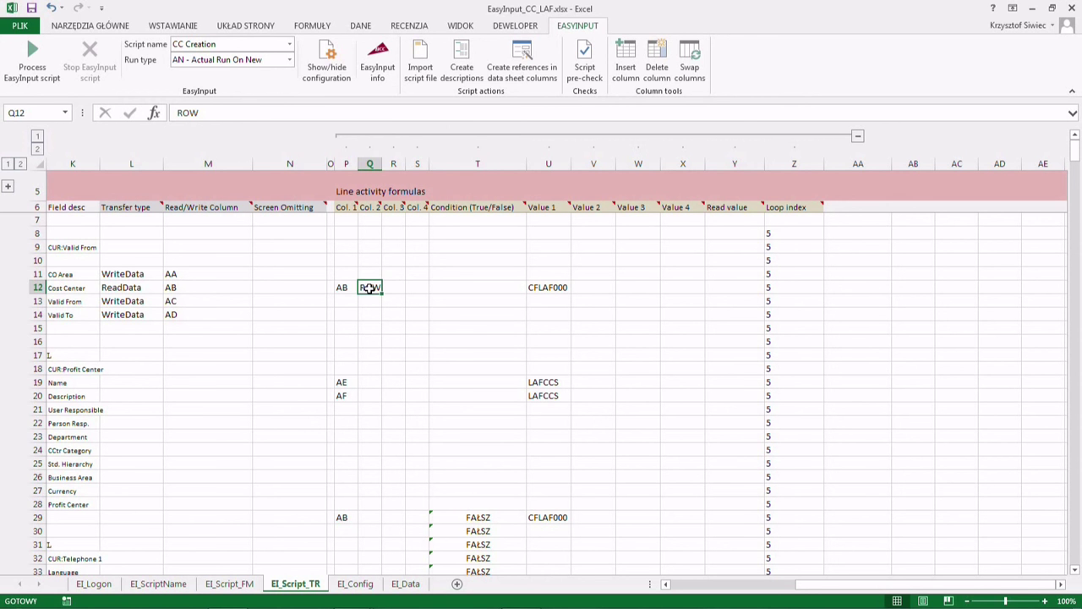
{"action": "left_click_drag", "start_coordinate": [342, 287], "coordinate": [409, 287]}
{"action": "left_click", "coordinate": [350, 288]}
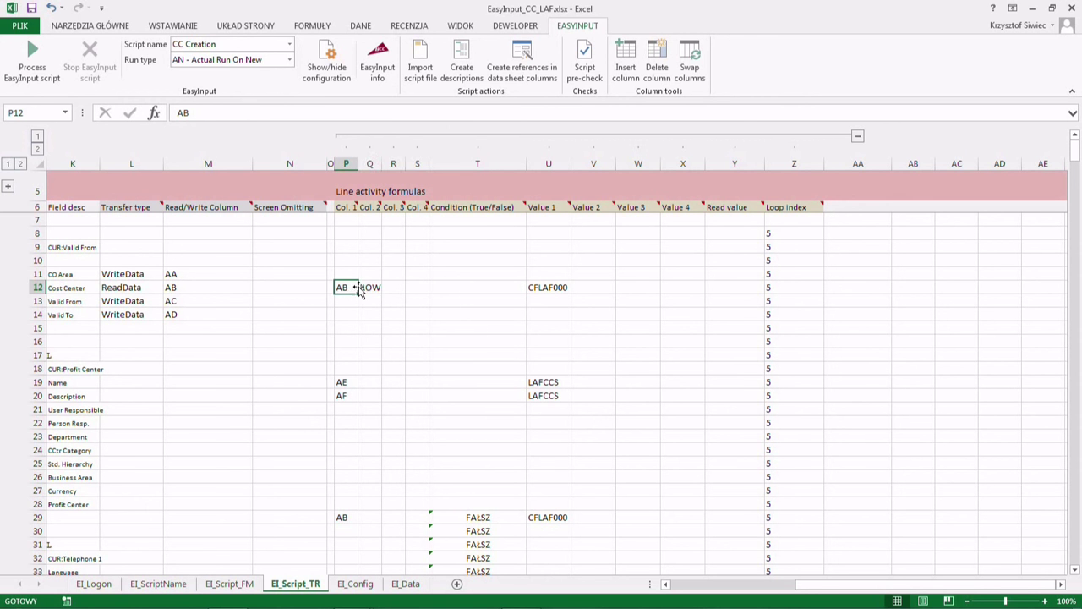